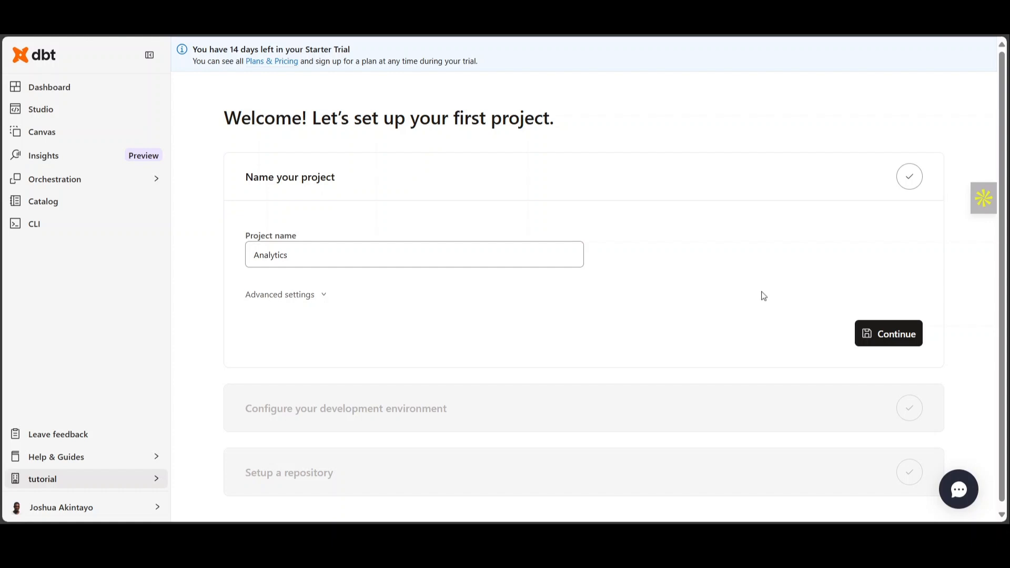
# Step: Name the new project tutorial and continue to the development environment setup
pyautogui.click(303, 260)
pyautogui.hotkey('ctrl', 'a')
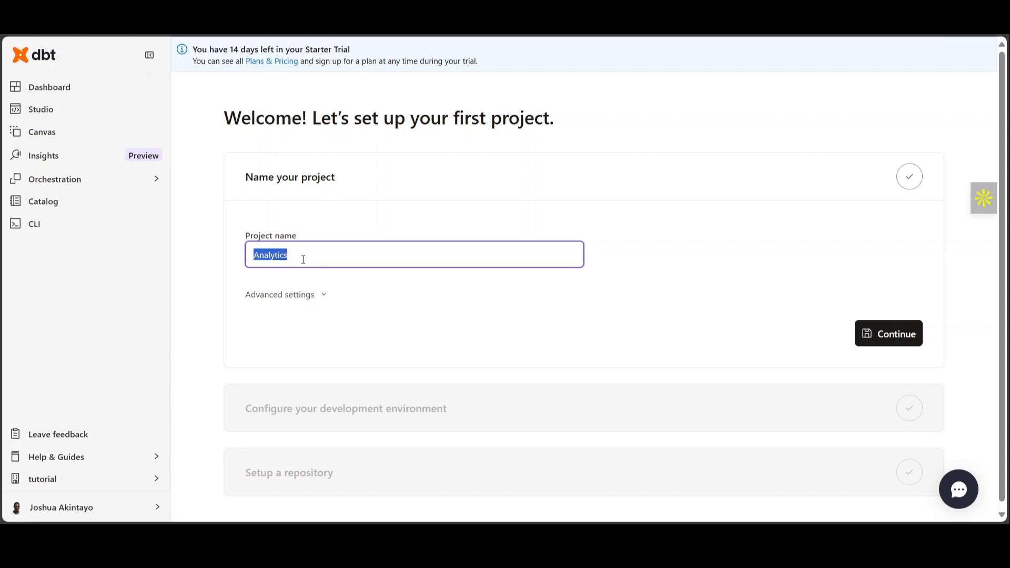
pyautogui.write('tutorial')
pyautogui.click(897, 335)
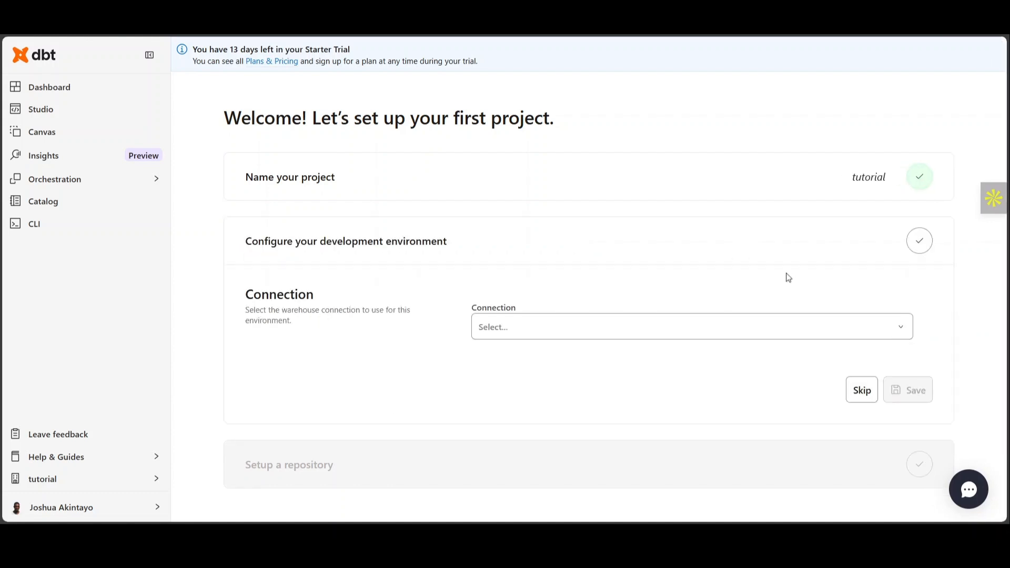
# Step: Start a new warehouse connection of type Fabric for the development environment and name it fabric_tutorial
pyautogui.click(896, 339)
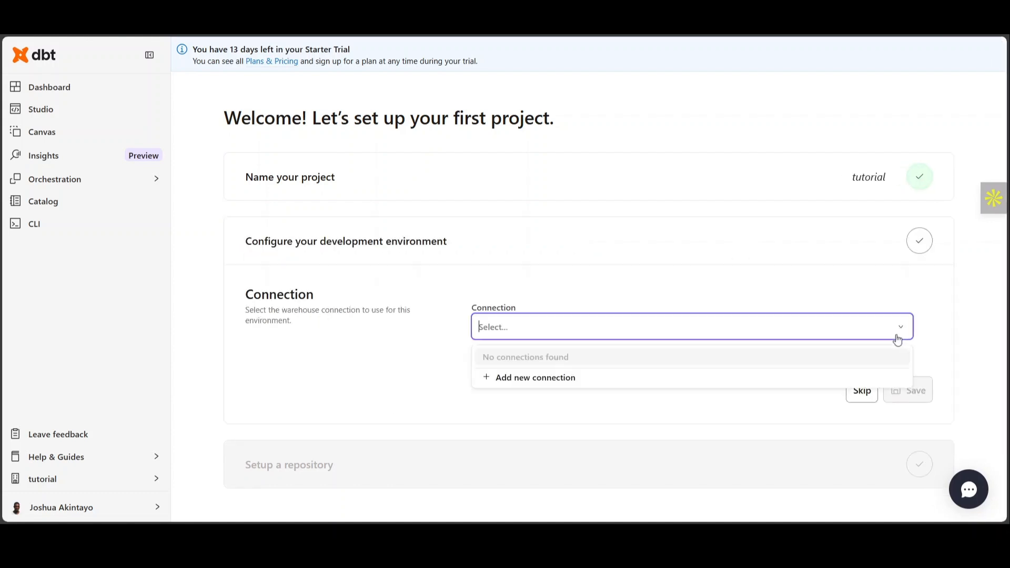
pyautogui.click(543, 384)
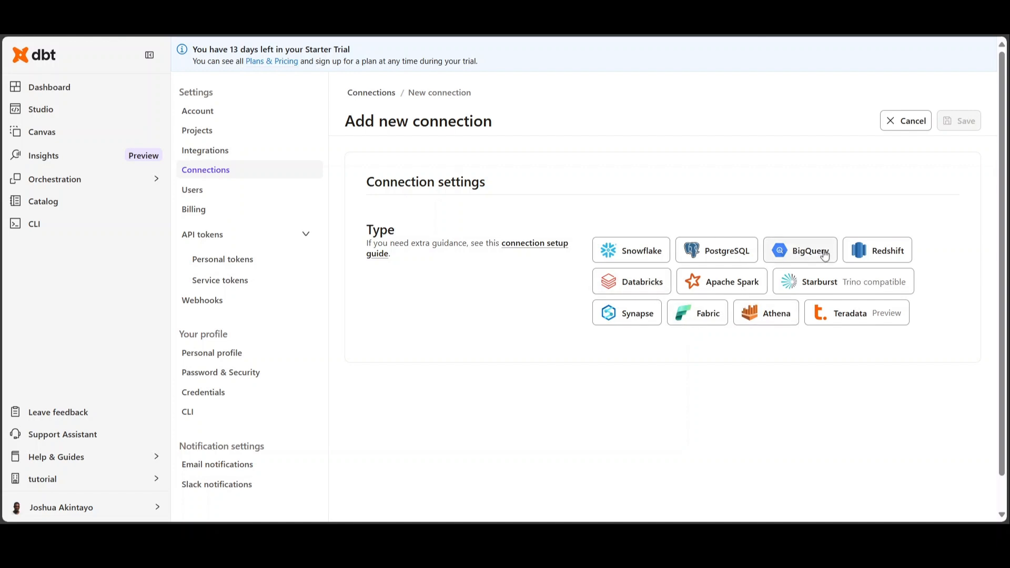
pyautogui.click(692, 328)
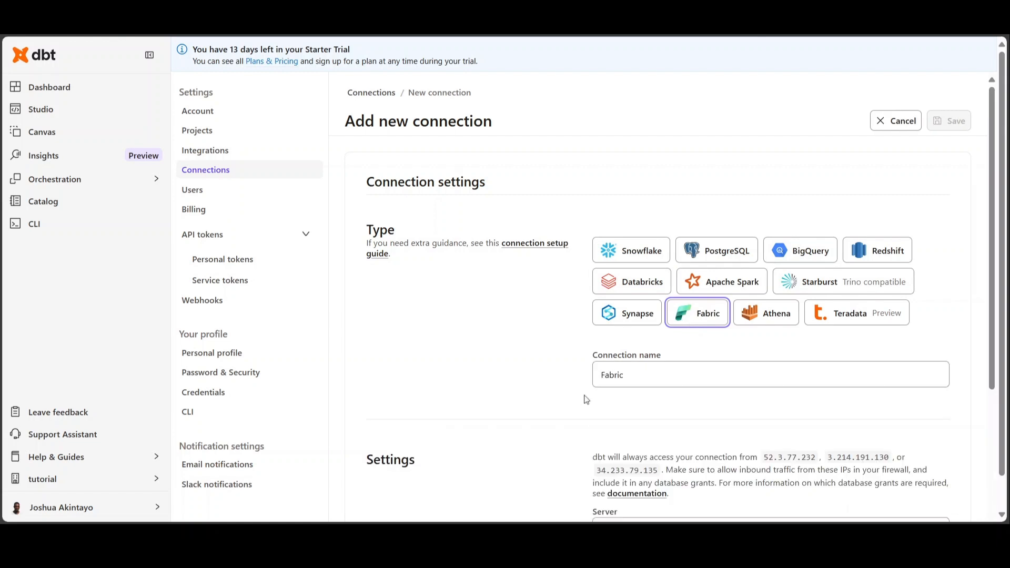
pyautogui.click(659, 373)
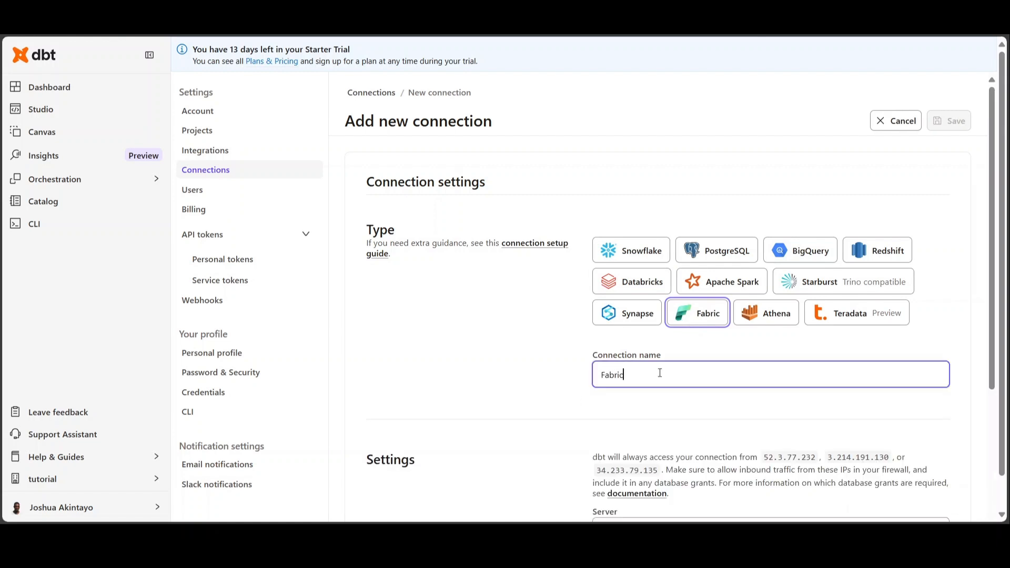
pyautogui.hotkey('ctrl', 'a')
pyautogui.write('fabric')
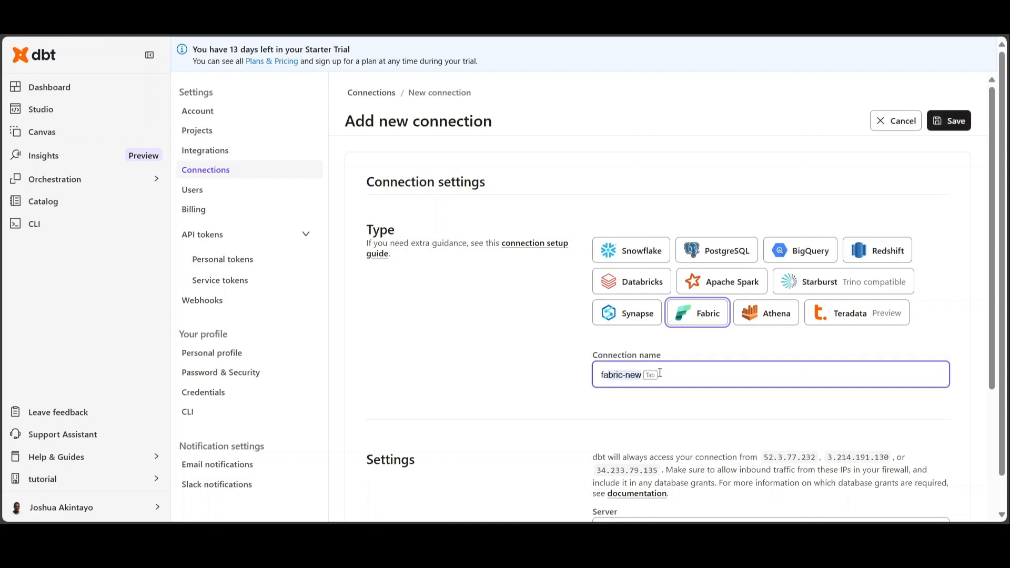
pyautogui.write('_tutorial')
pyautogui.scroll(-4, 599, 415)
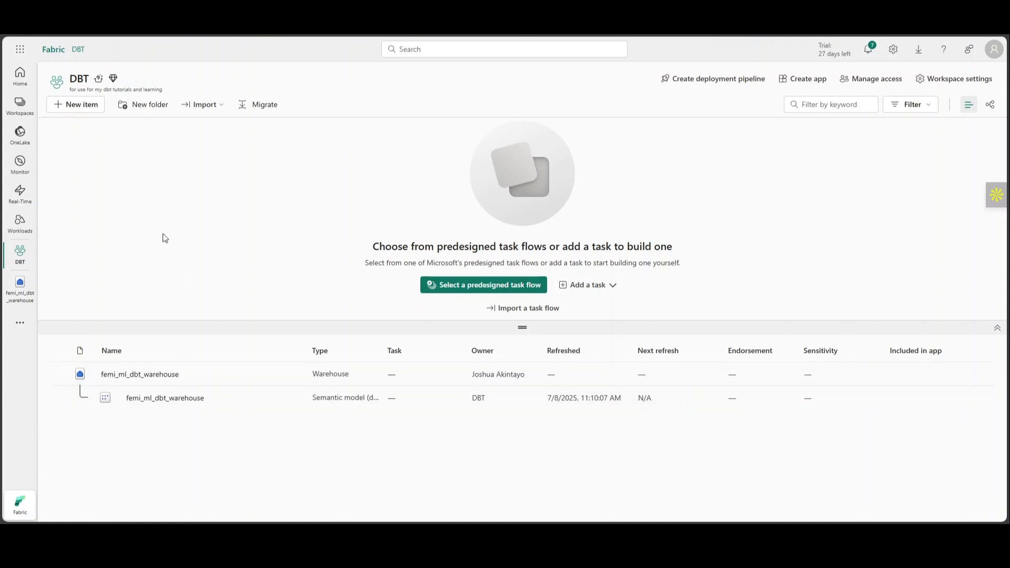
# Step: In Microsoft Fabric's DBT workspace, create a new warehouse named tutorial-warehouse
pyautogui.click(88, 107)
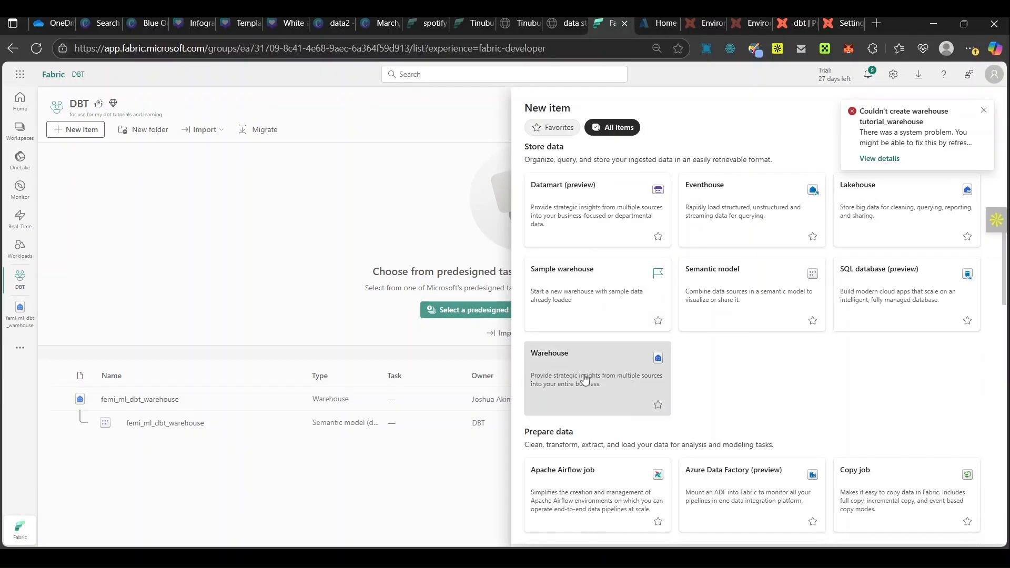
pyautogui.press('Escape')
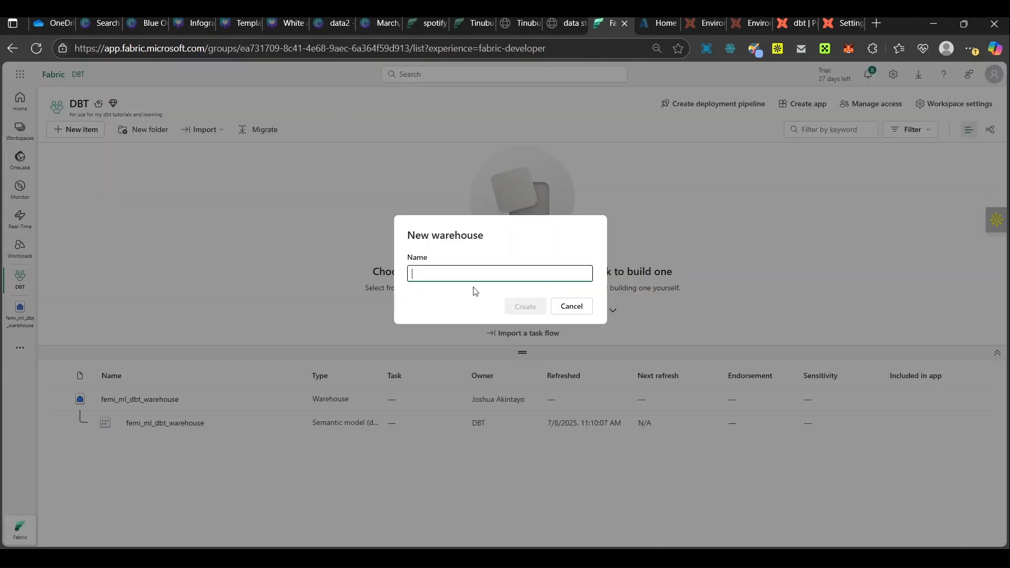
pyautogui.write('tuto')
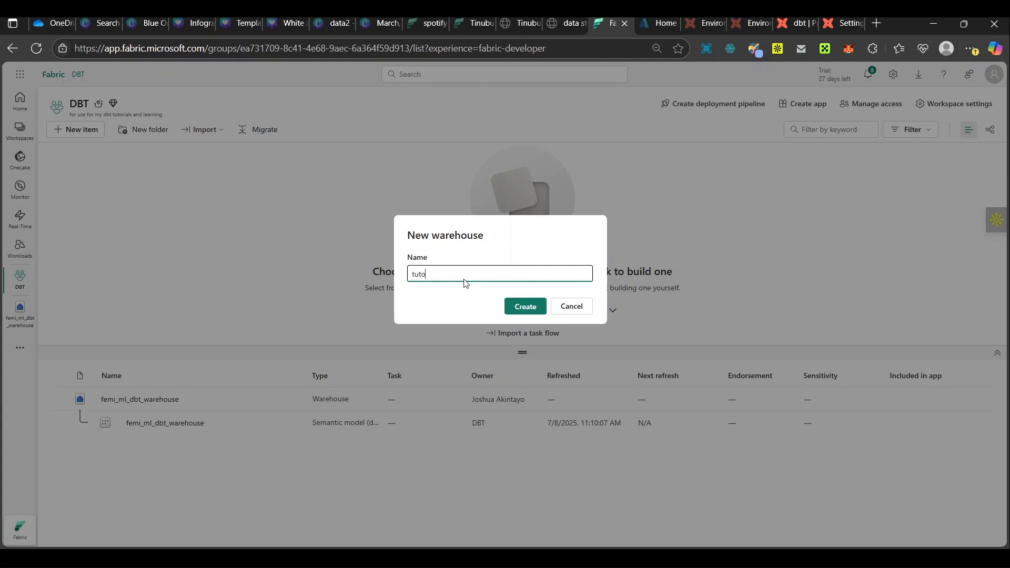
pyautogui.write('rial-warehouse')
pyautogui.click(534, 310)
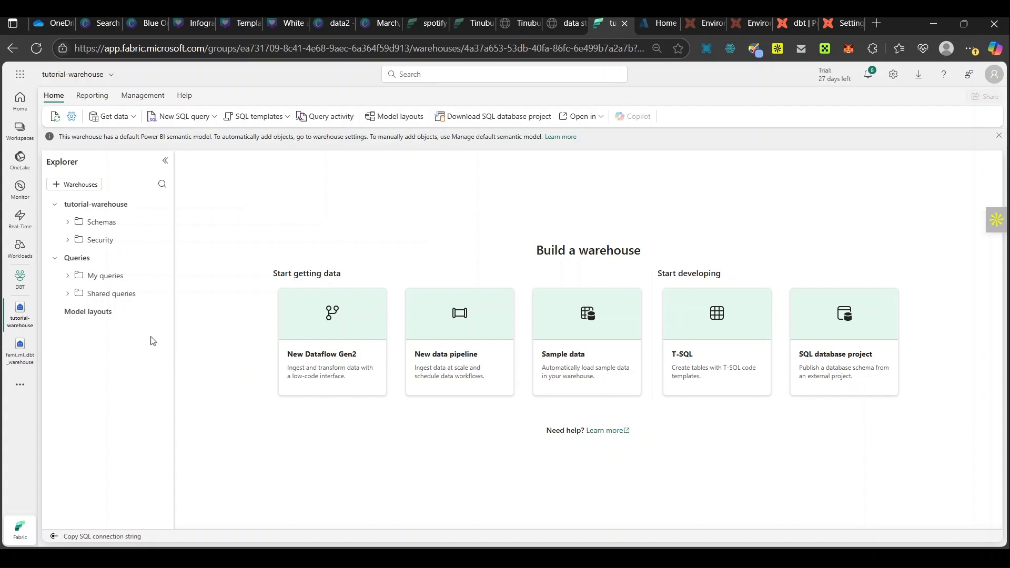
# Step: Copy the SQL connection string from the SQL endpoint settings of tutorial-warehouse
pyautogui.click(841, 23)
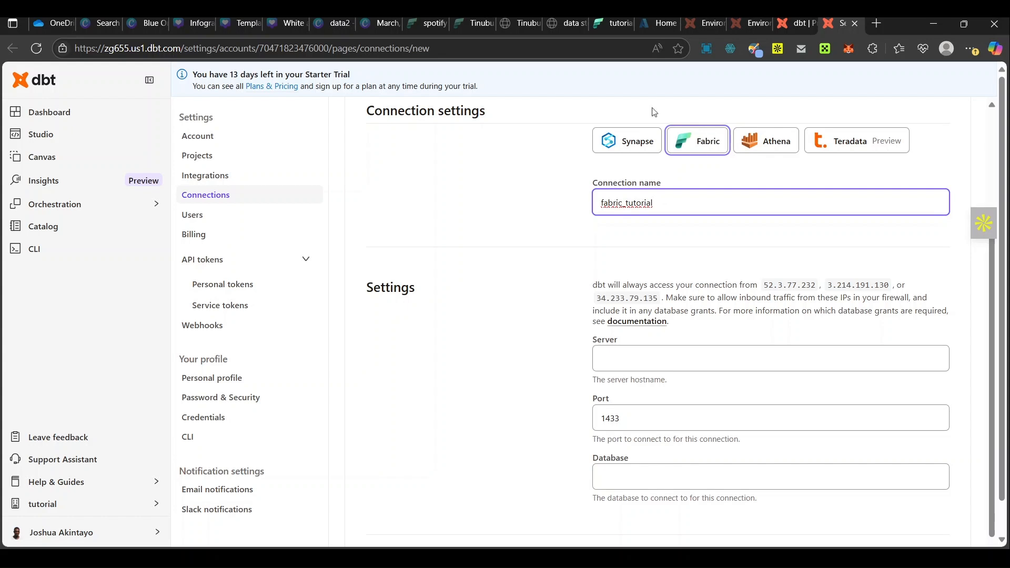
pyautogui.click(604, 28)
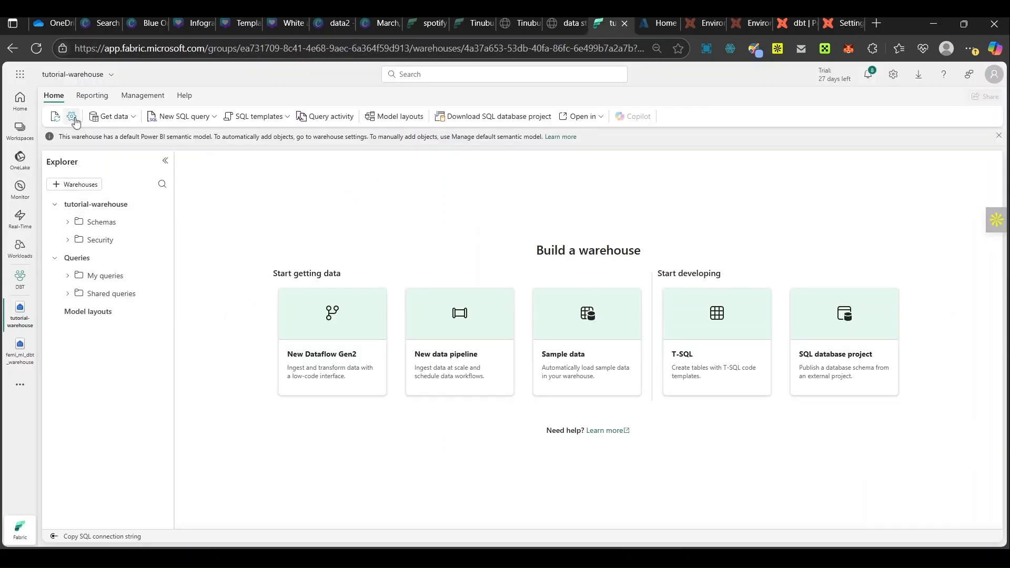
pyautogui.click(72, 116)
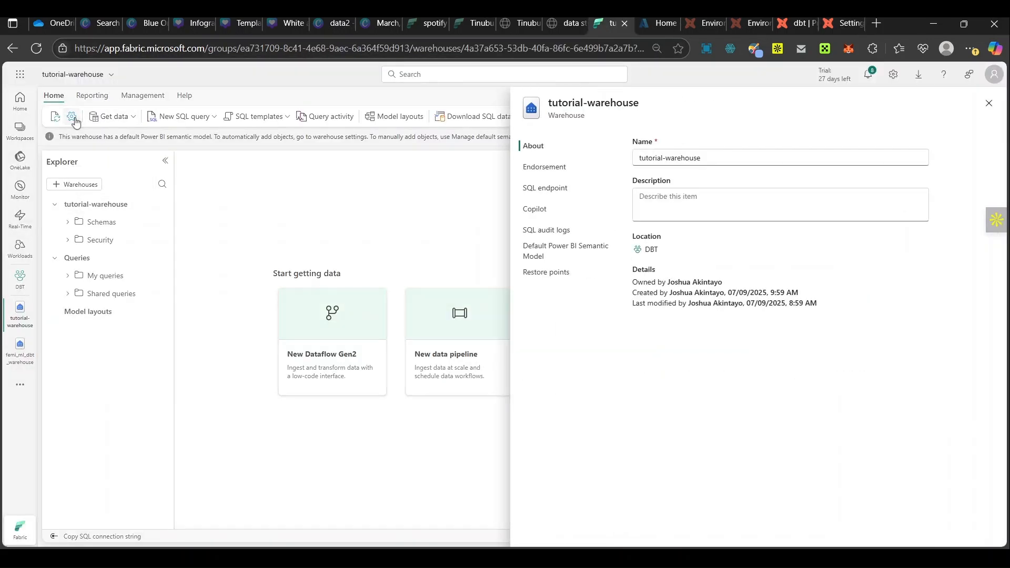
pyautogui.click(565, 195)
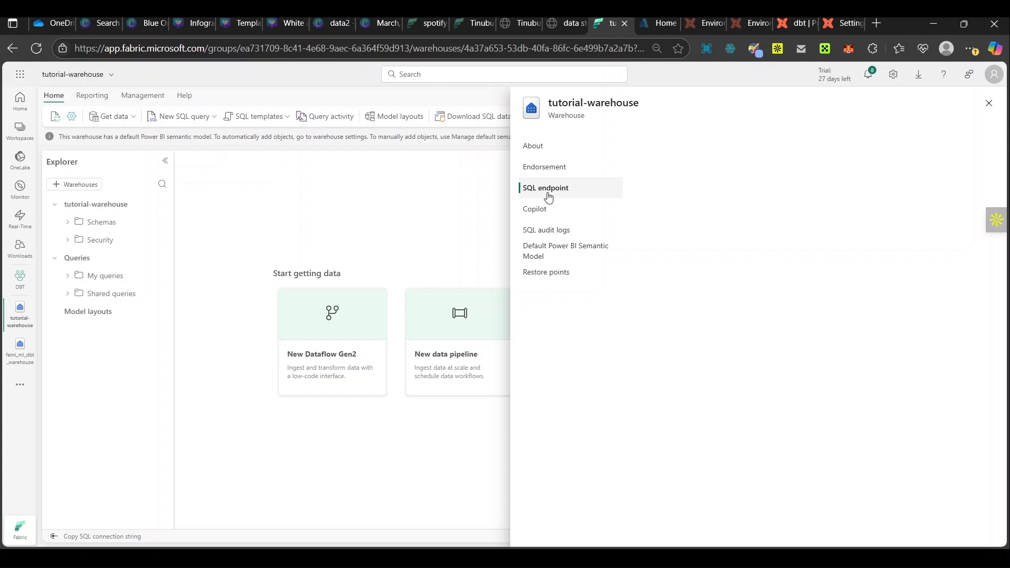
pyautogui.click(548, 197)
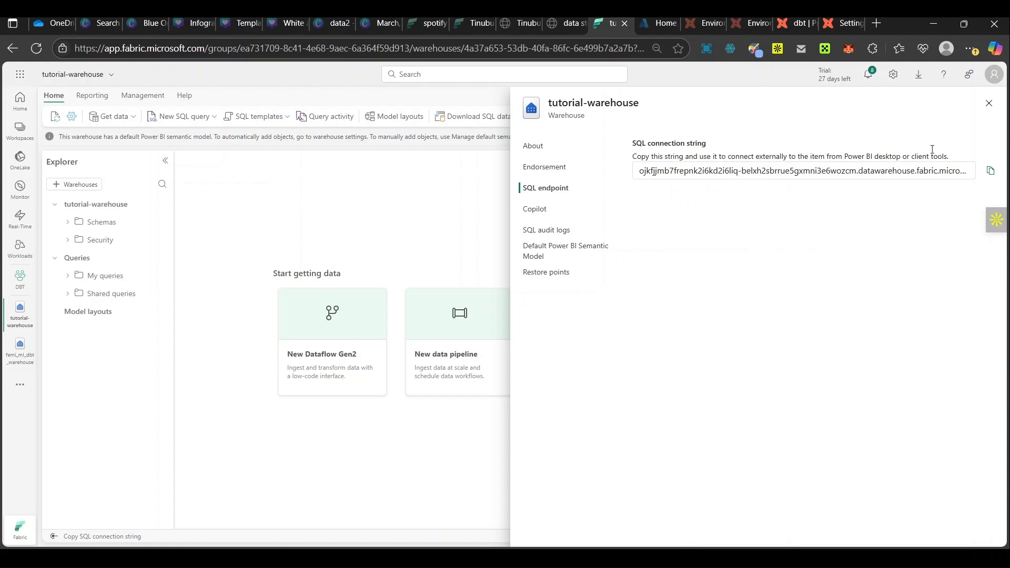
pyautogui.click(989, 169)
# Step: Switch back to dbt and paste the copied connection string as the new connection's server hostname
pyautogui.click(842, 23)
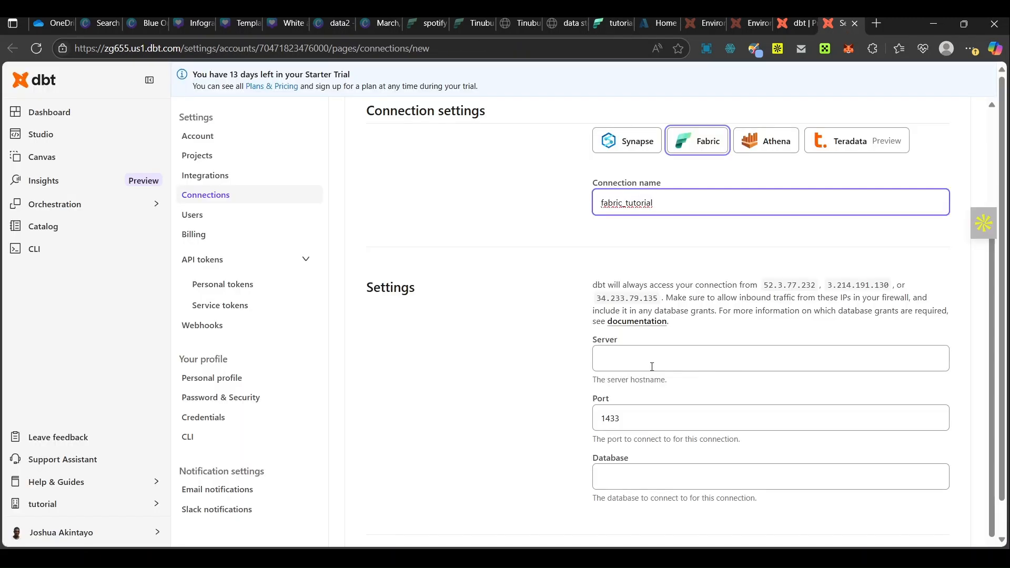
pyautogui.click(667, 352)
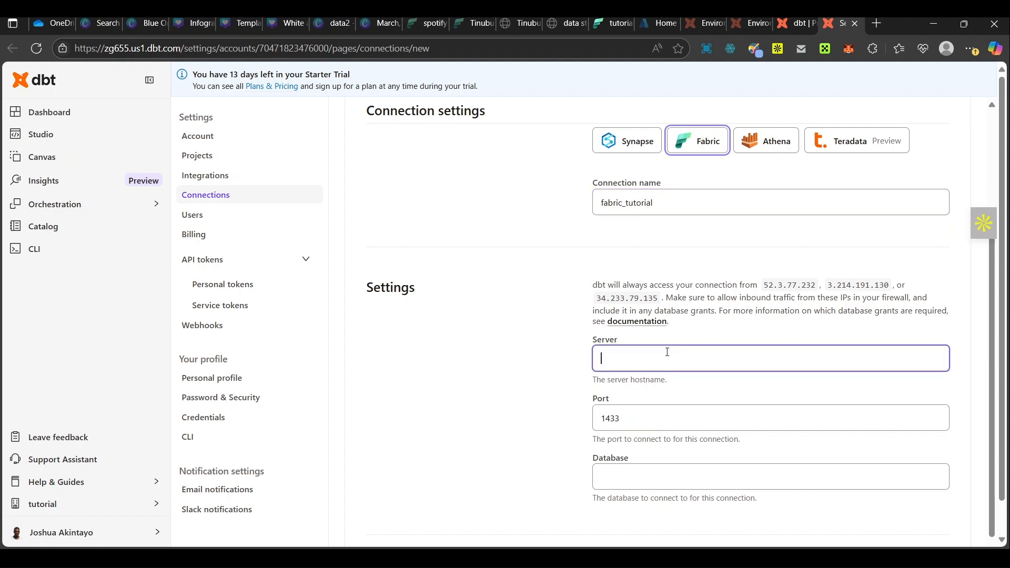
pyautogui.hotkey('ctrl', 'v')
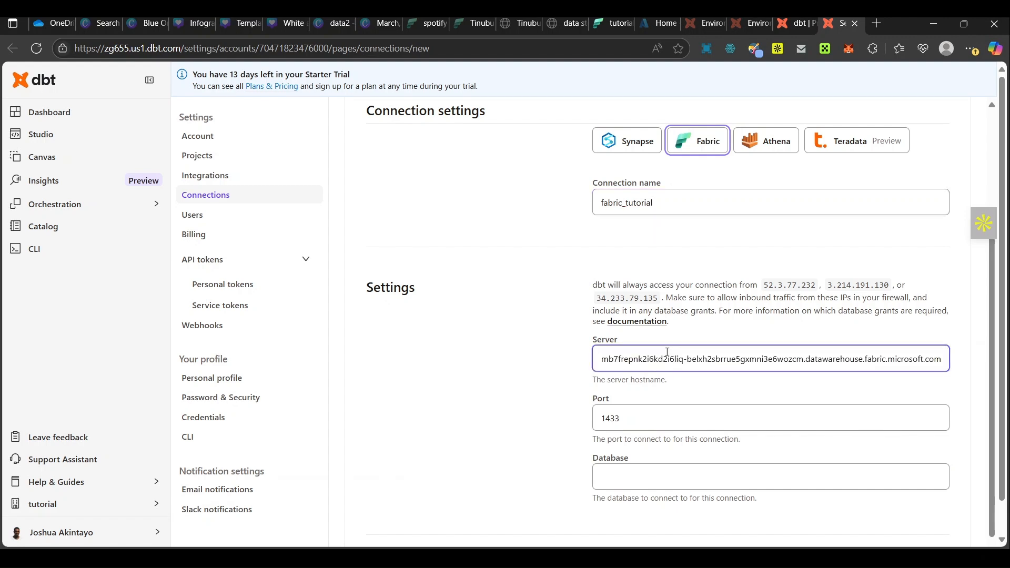
# Step: Set the connection's database to tutorial-warehouse
pyautogui.click(618, 481)
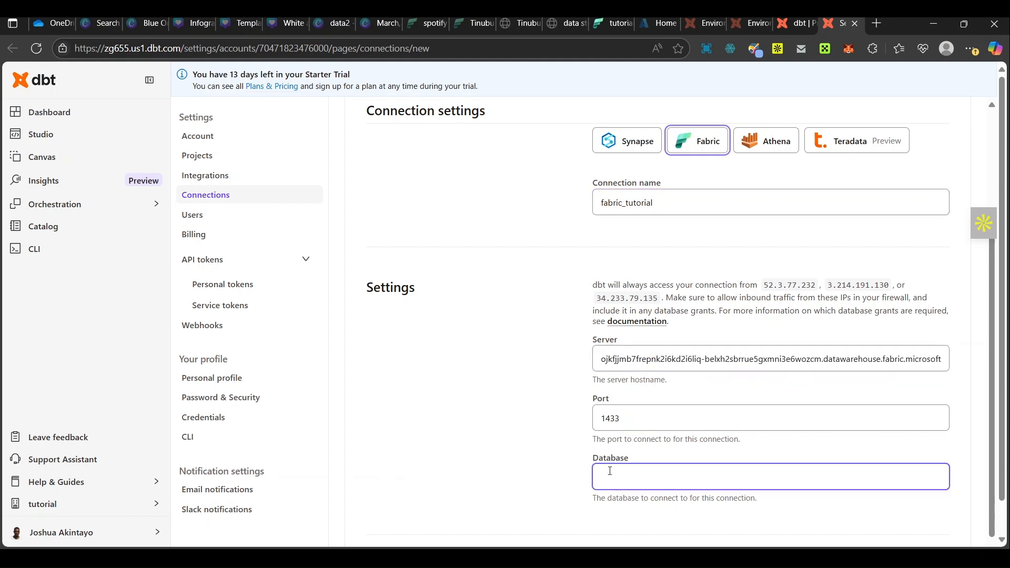
pyautogui.click(689, 529)
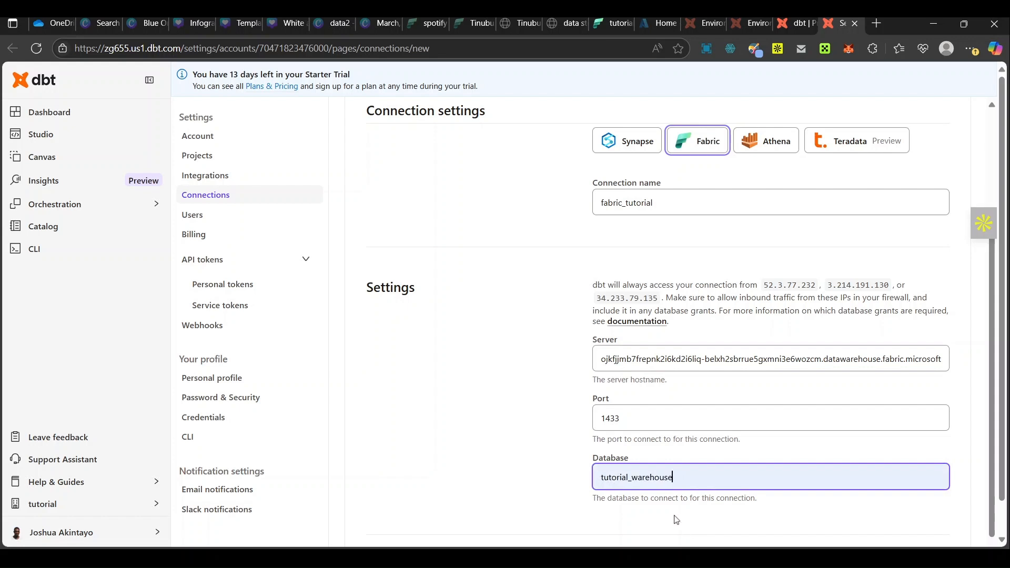
pyautogui.click(633, 485)
pyautogui.press('BackSpace')
pyautogui.press('BackSpace')
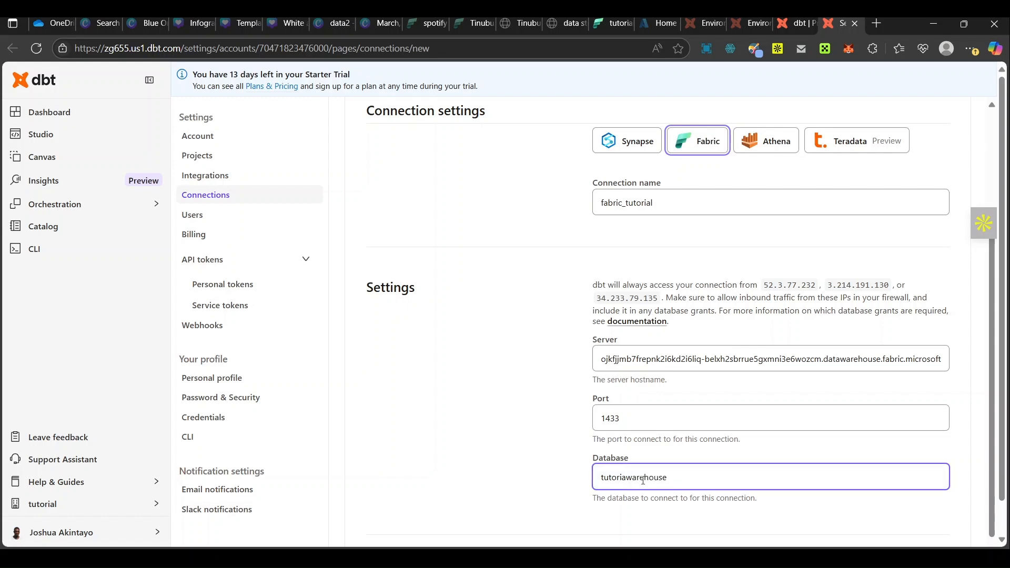
pyautogui.write('l-')
pyautogui.scroll(-2, 642, 481)
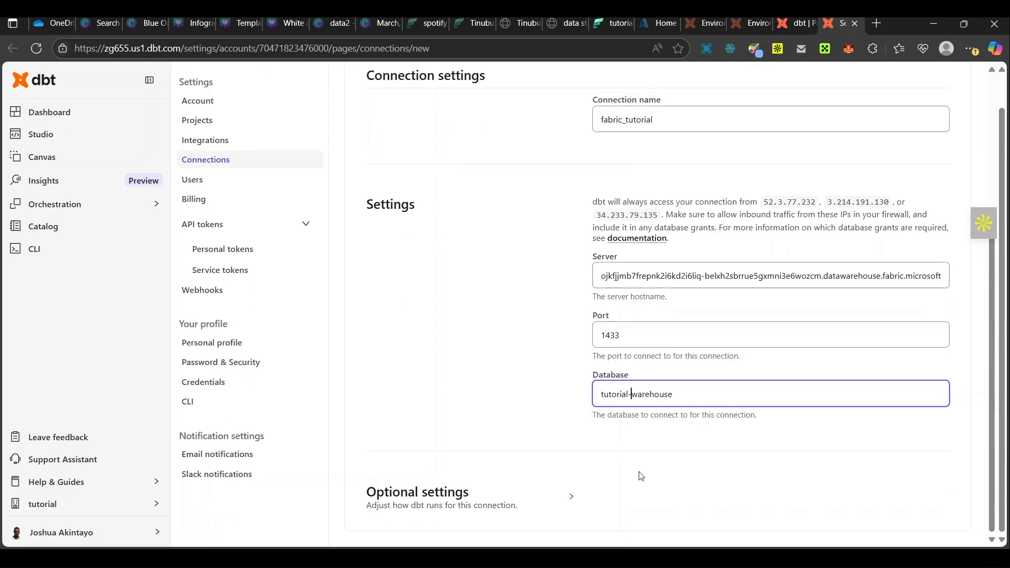
# Step: Expand the connection's optional settings, keep them as they are, and save the fabric_tutorial connection
pyautogui.click(542, 505)
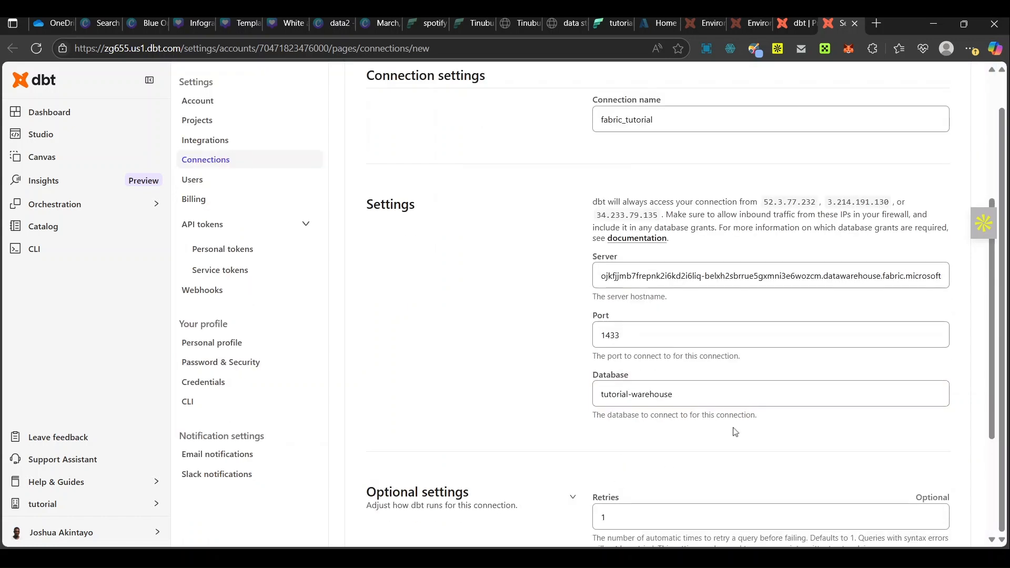
pyautogui.scroll(-3, 757, 420)
pyautogui.scroll(7, 758, 419)
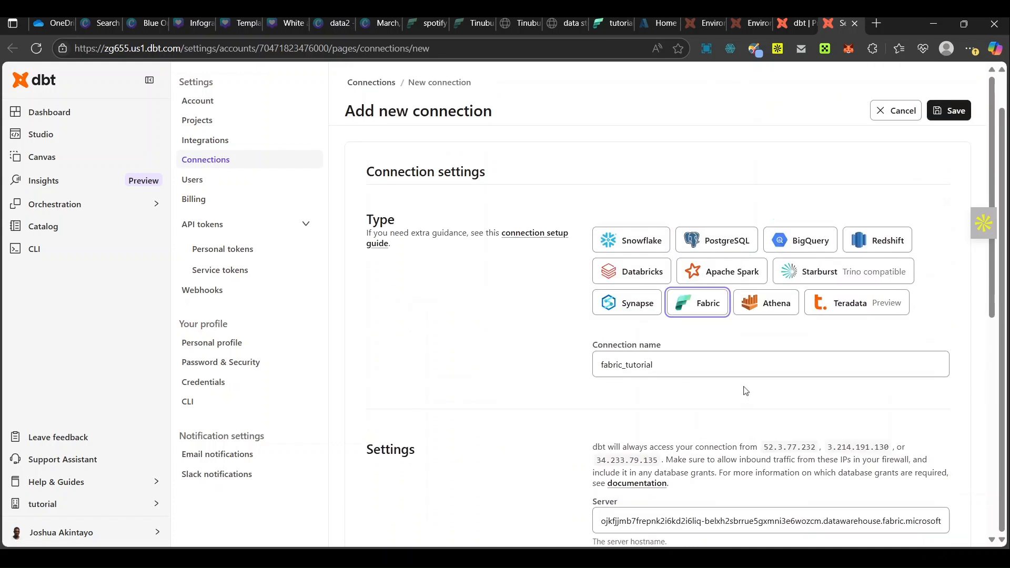
pyautogui.click(952, 112)
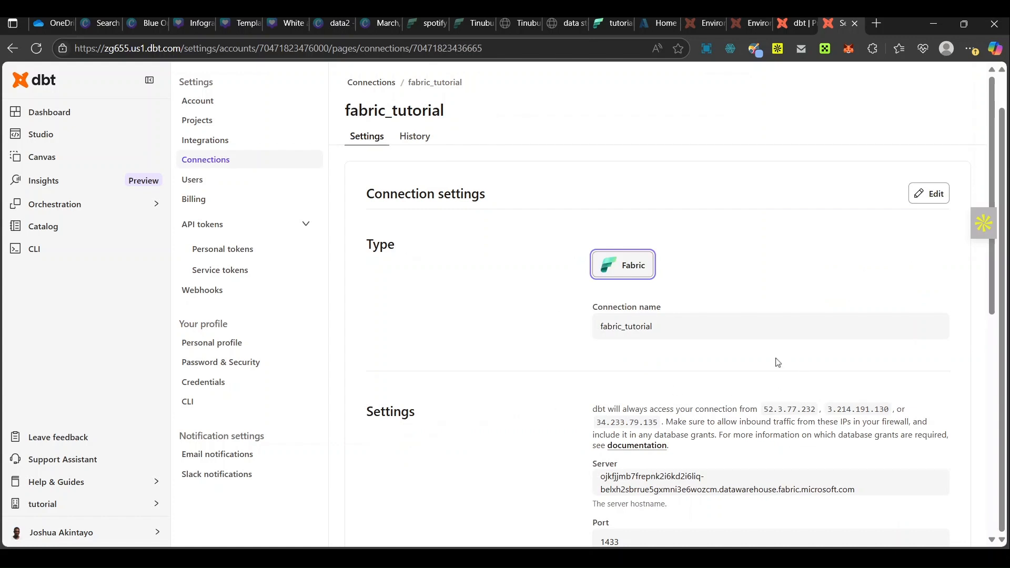
pyautogui.scroll(-8, 778, 362)
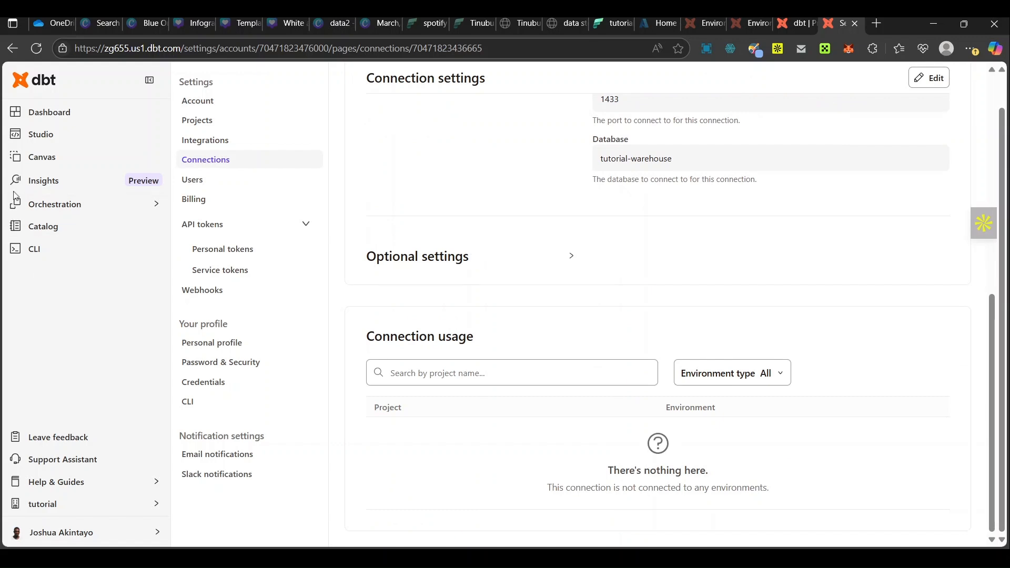
# Step: Return to the project setup and choose fabric_tutorial as the development environment's connection
pyautogui.click(58, 105)
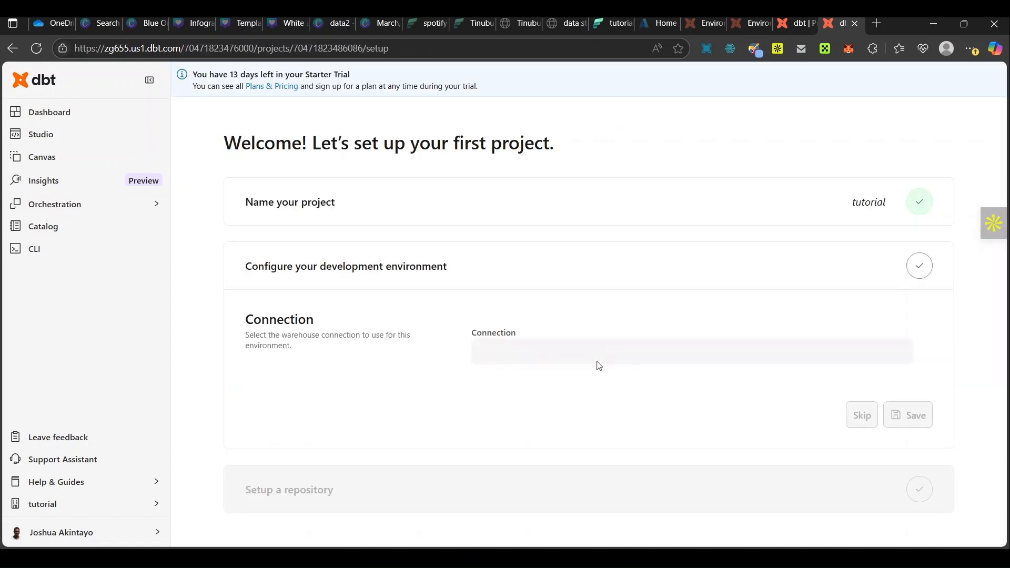
pyautogui.click(554, 359)
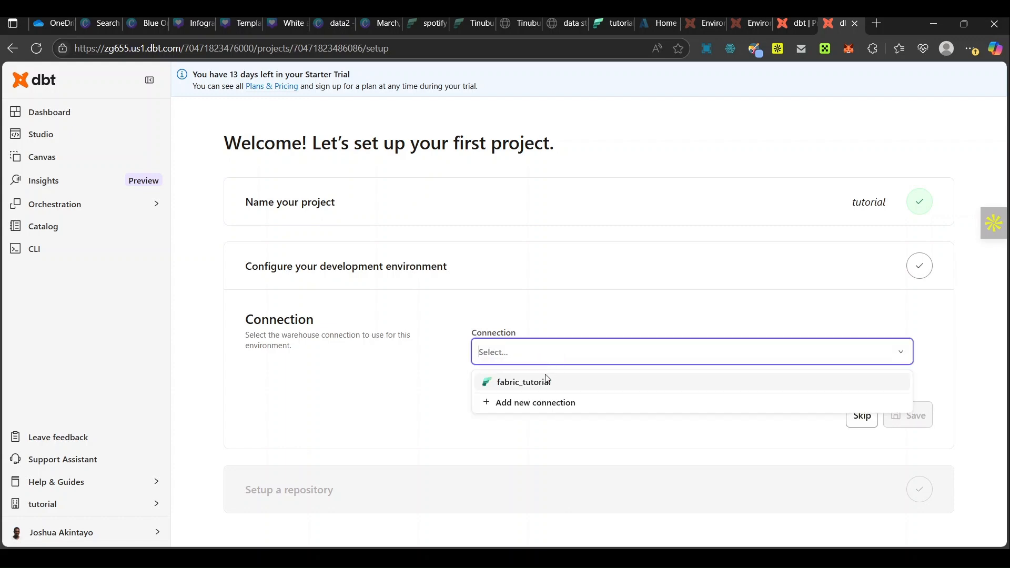
pyautogui.click(545, 382)
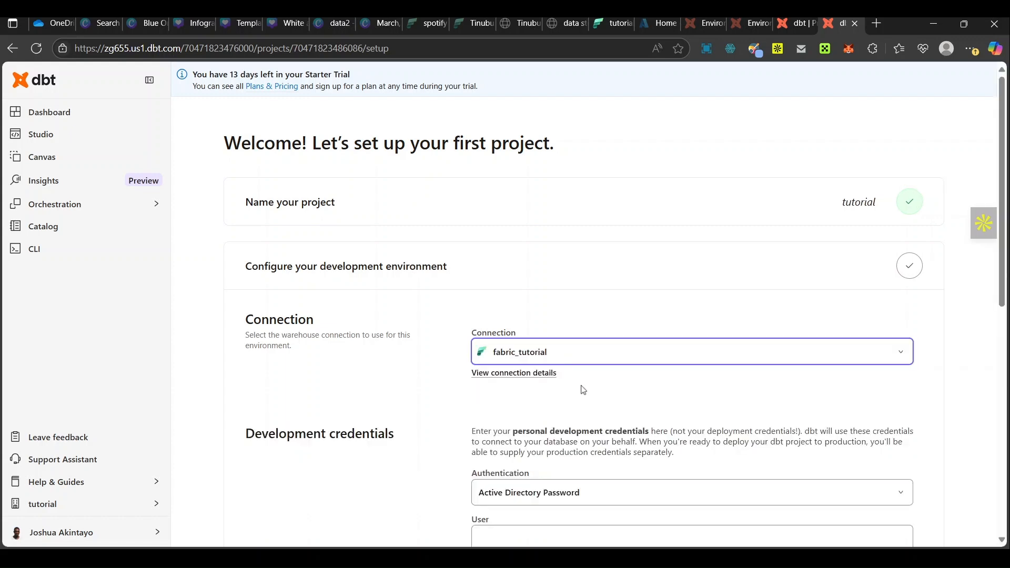
# Step: Set the authentication method of the development credentials to Service Principal
pyautogui.scroll(-2, 583, 390)
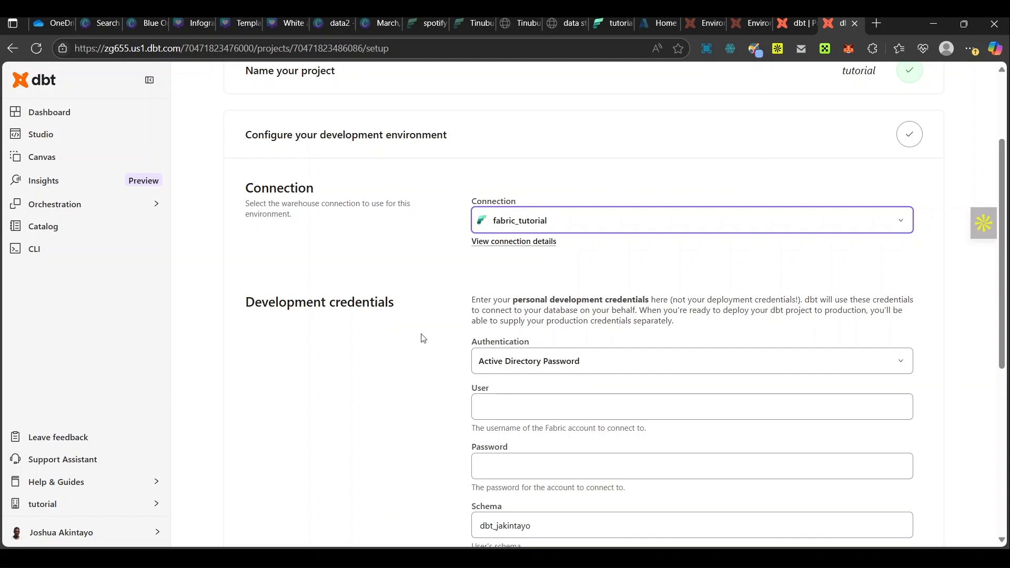
pyautogui.scroll(-2, 424, 338)
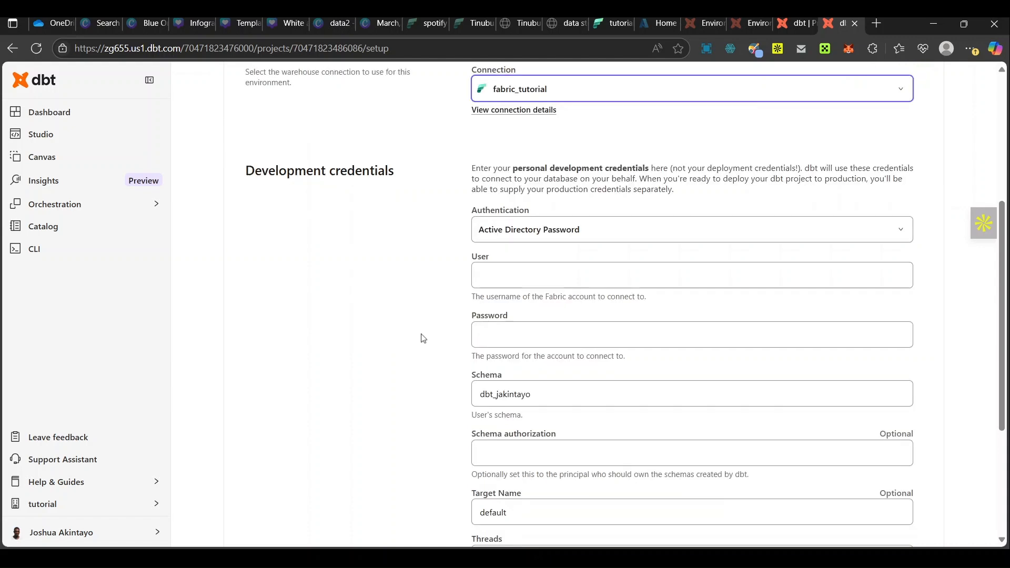
pyautogui.click(612, 239)
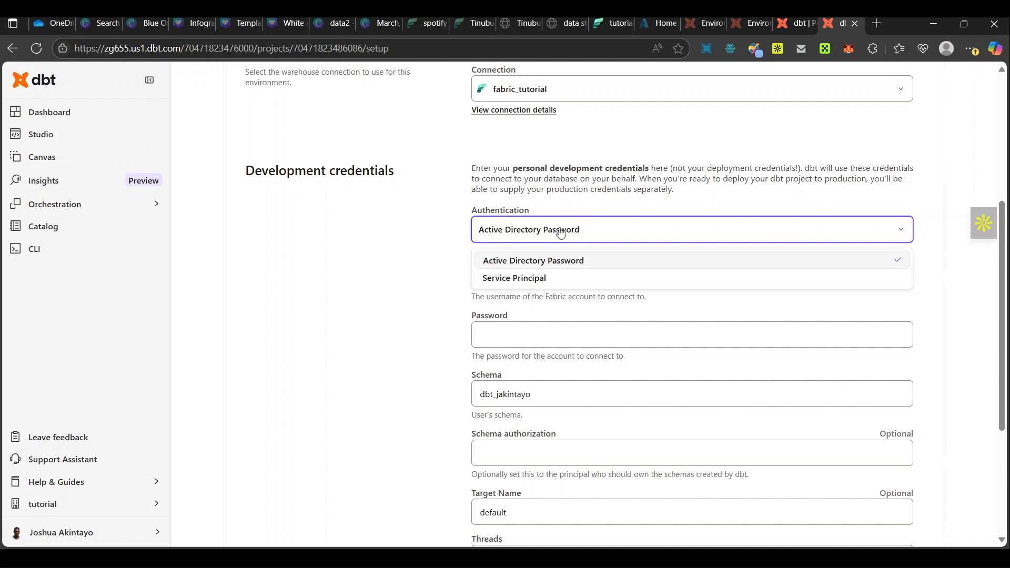
pyautogui.click(566, 280)
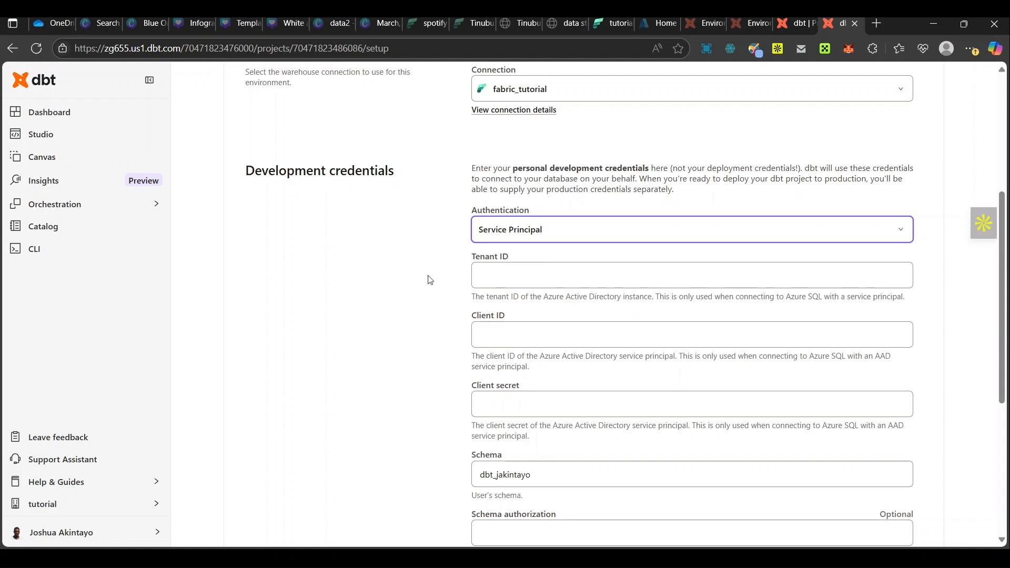
# Step: Switch to the Azure portal, find the App registrations service and show the owned applications
pyautogui.scroll(3, 430, 280)
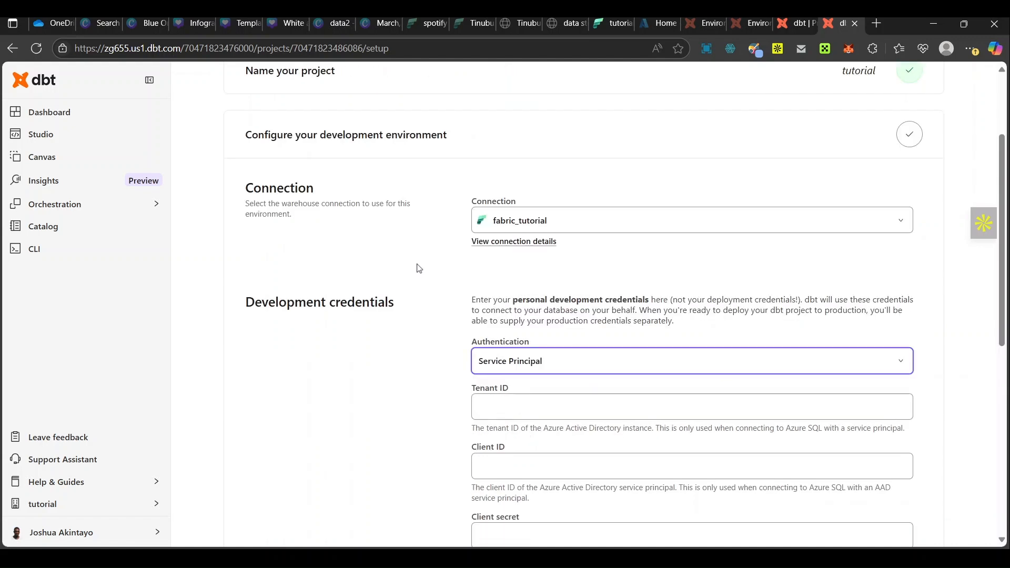
pyautogui.click(666, 23)
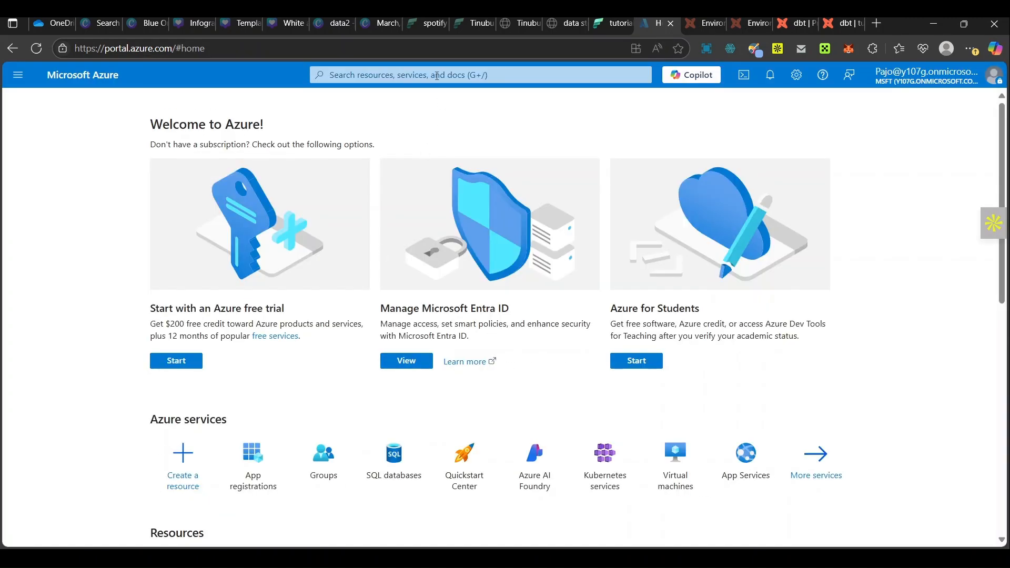
pyautogui.click(437, 76)
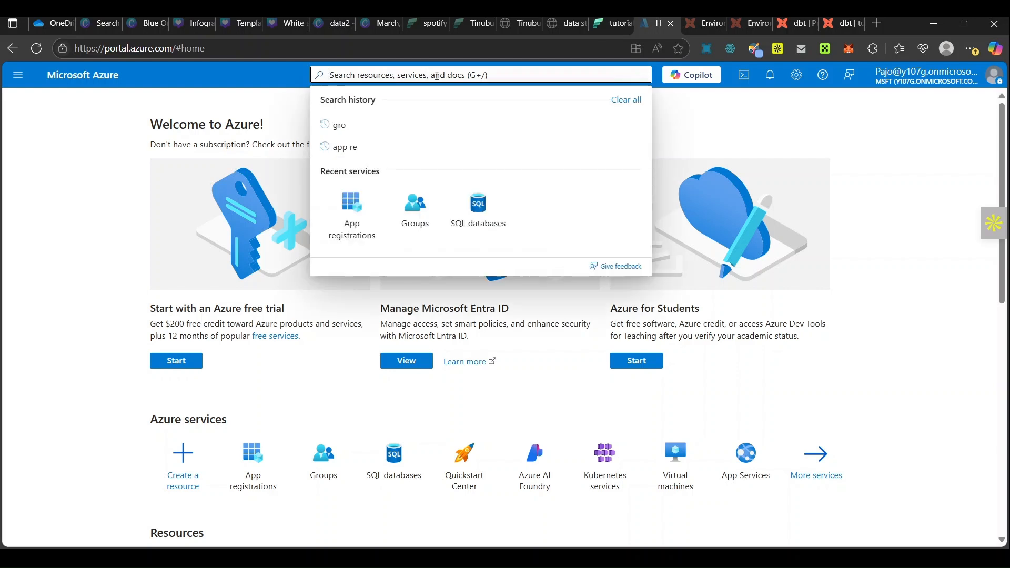
pyautogui.write('app re')
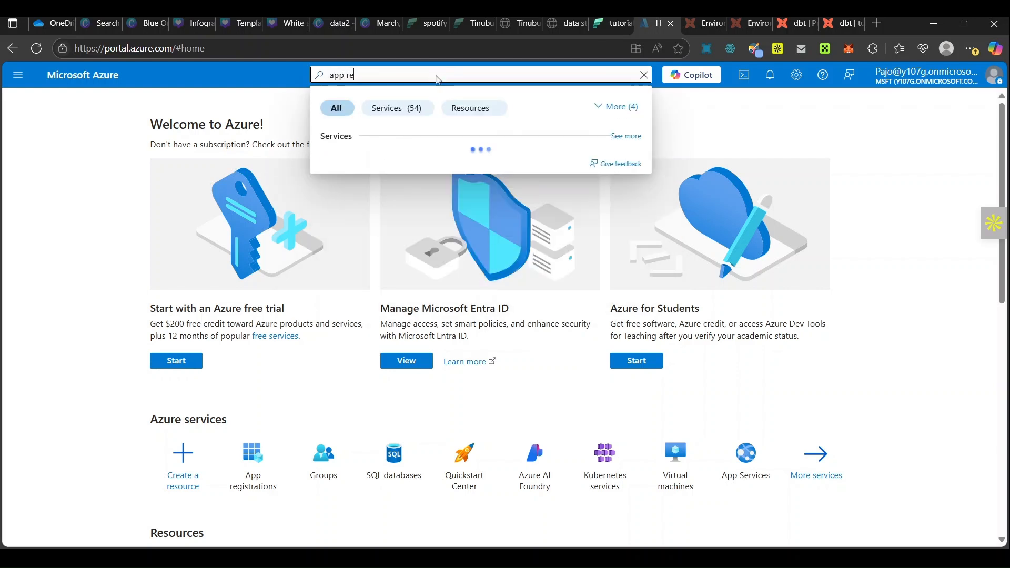
pyautogui.write('gistr')
pyautogui.click(375, 162)
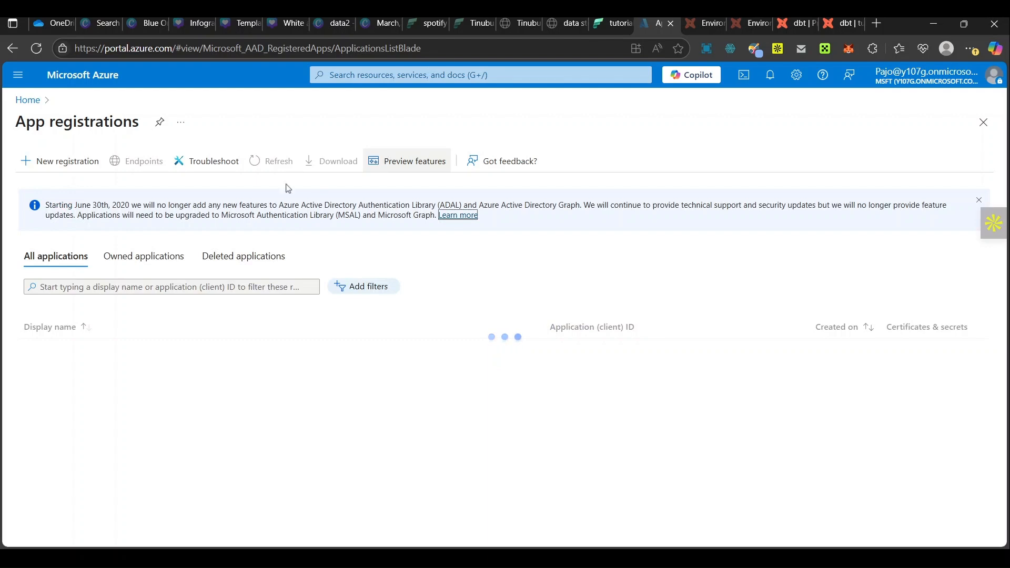
pyautogui.click(135, 256)
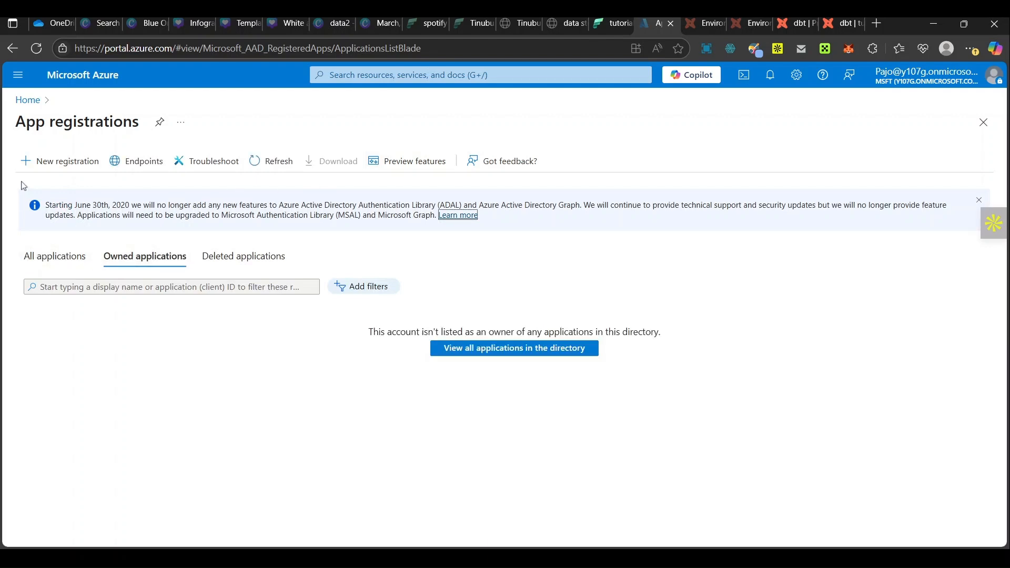
# Step: Register a new application named tutorial_dbt, keeping the single-tenant account type
pyautogui.click(57, 162)
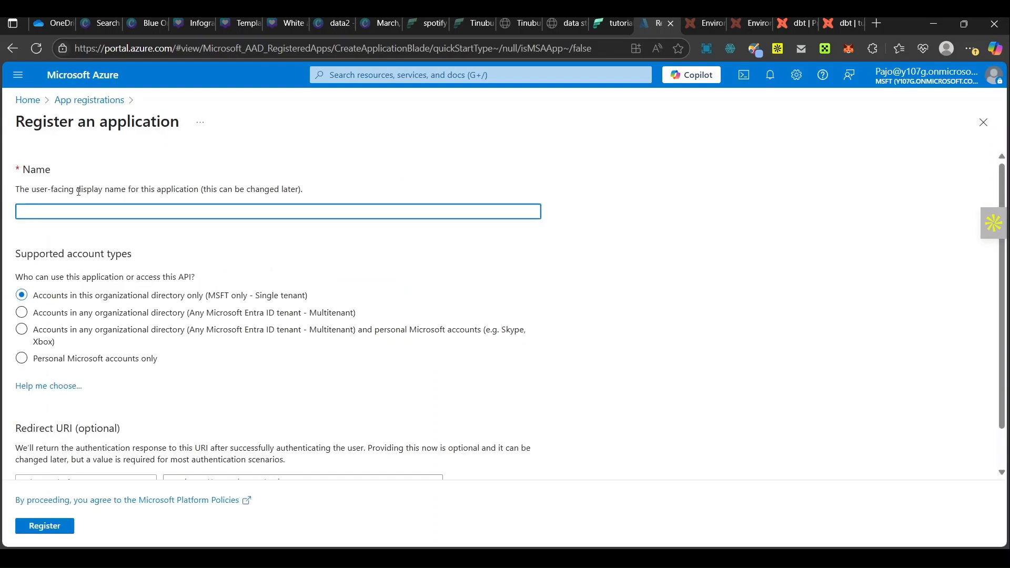
pyautogui.write('tutorial')
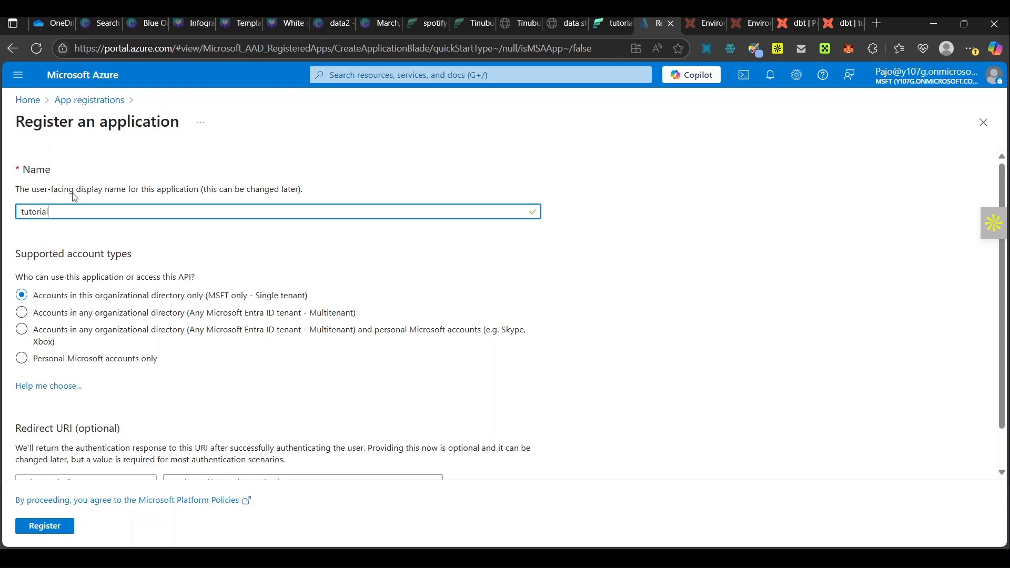
pyautogui.write('_dbt')
pyautogui.click(69, 530)
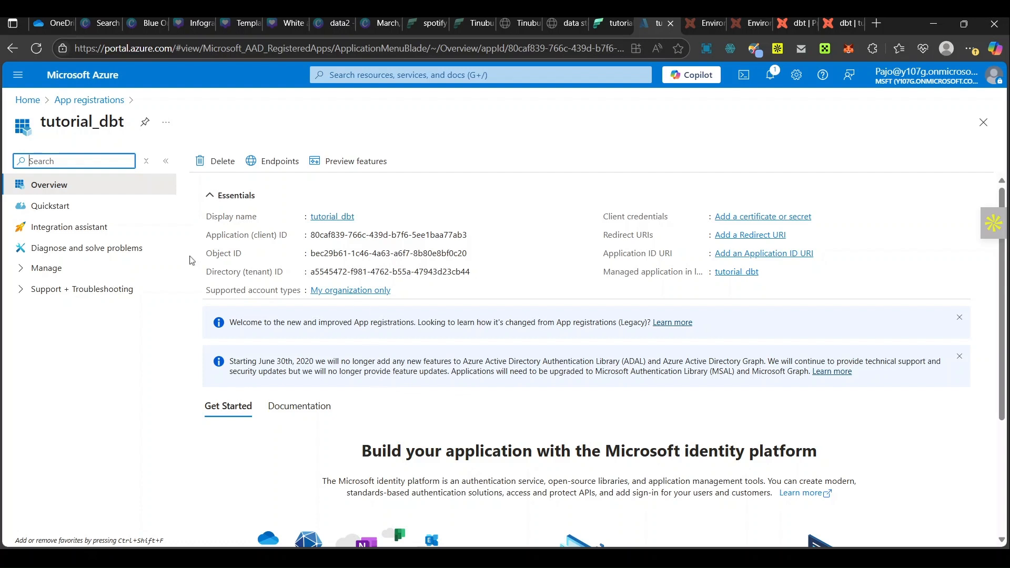
# Step: Search Azure for the Groups service and open the list of all groups
pyautogui.click(347, 77)
pyautogui.write('groups')
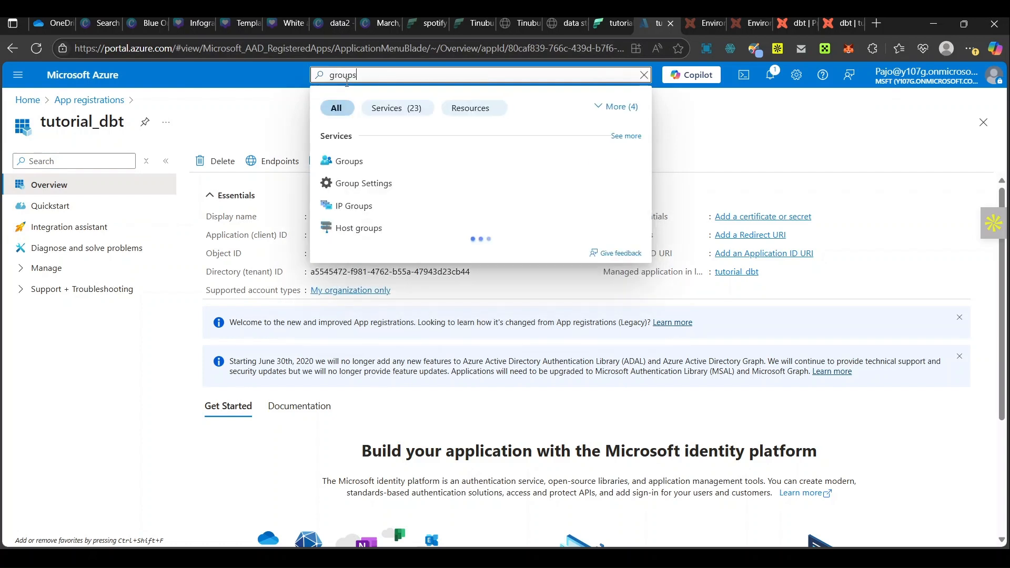
pyautogui.click(355, 163)
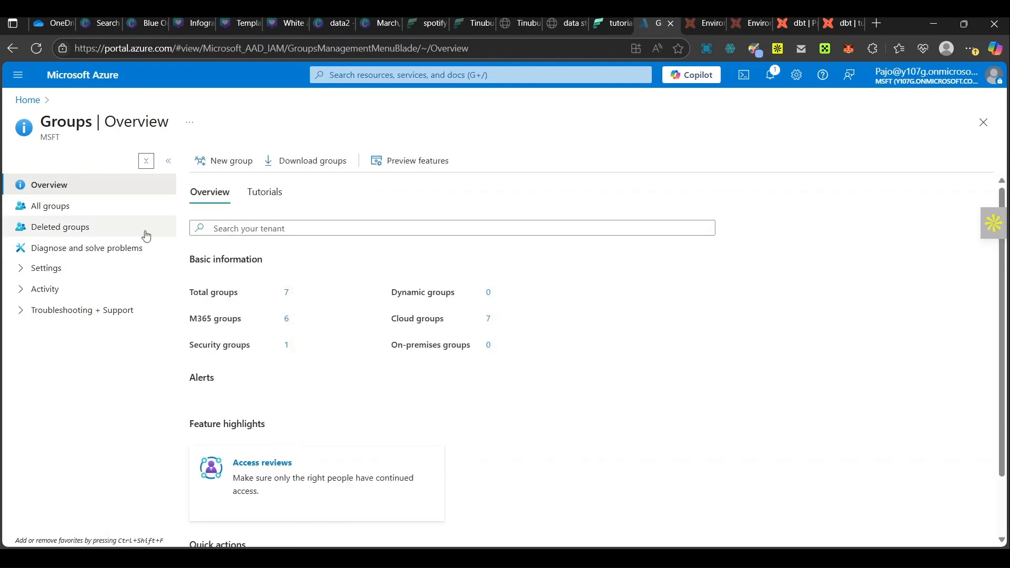
pyautogui.click(50, 205)
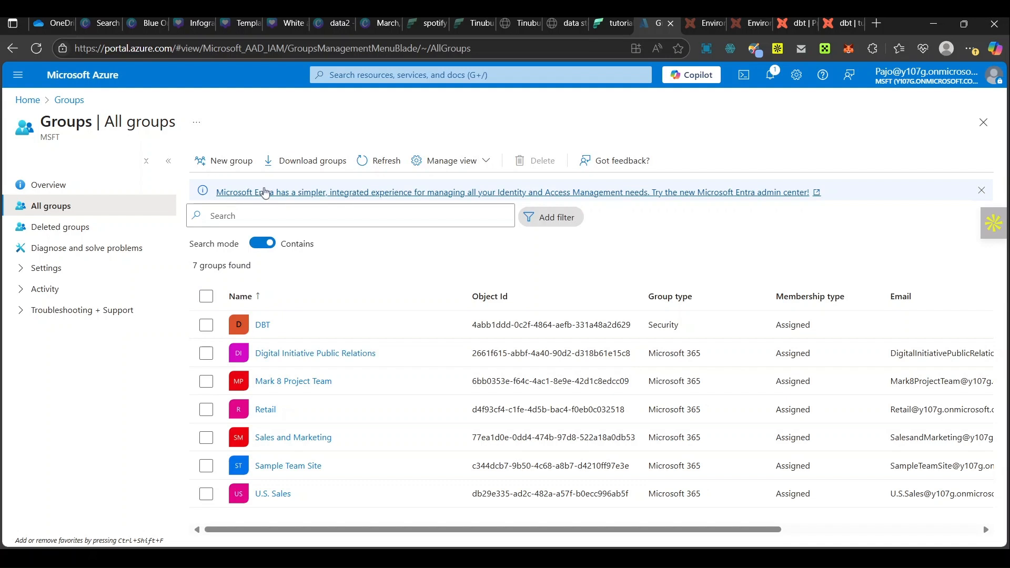
# Step: Start a new Security group named dbt_tutorial, leaving its description empty
pyautogui.click(243, 172)
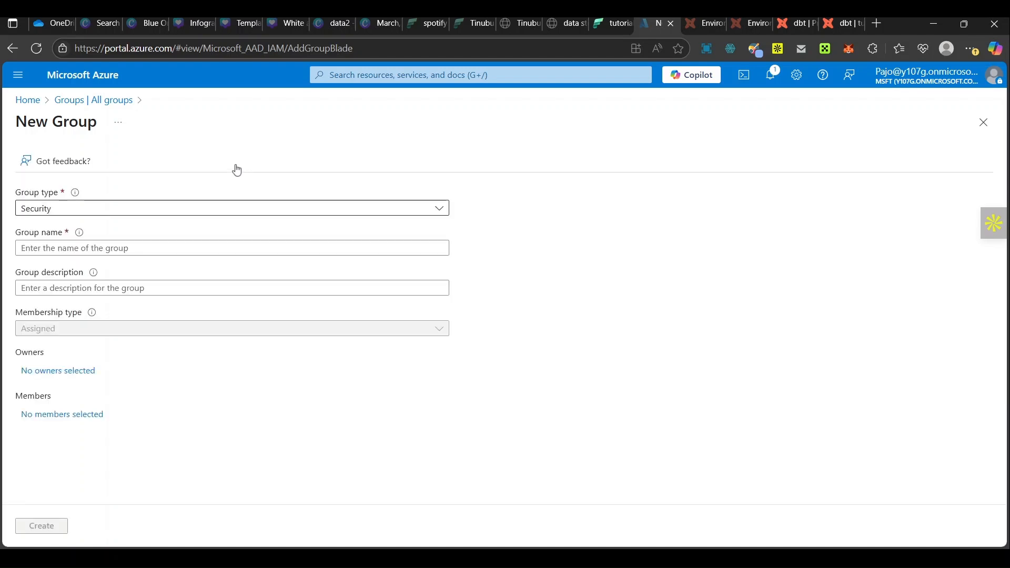
pyautogui.click(143, 253)
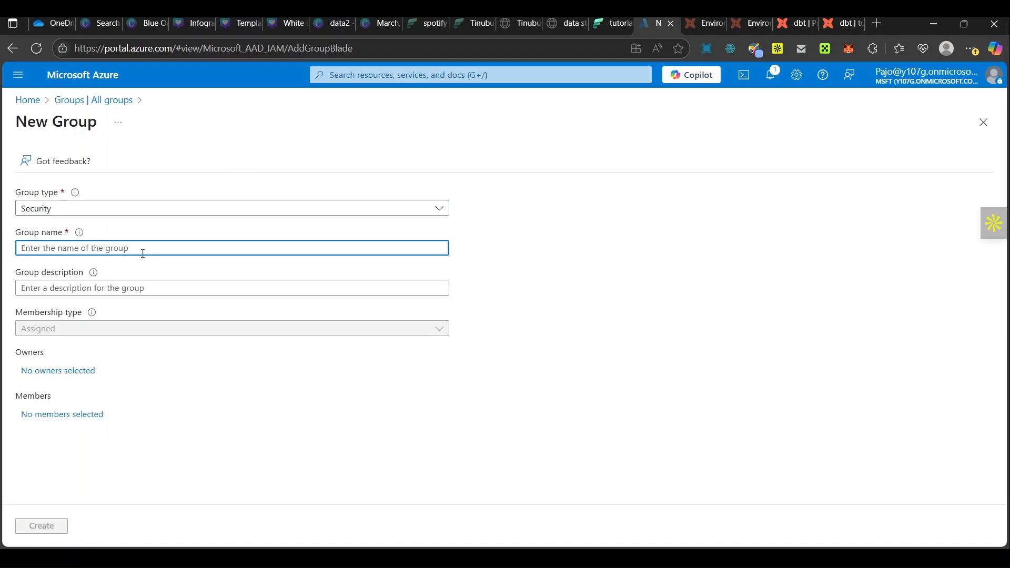
pyautogui.write('dbt_tu')
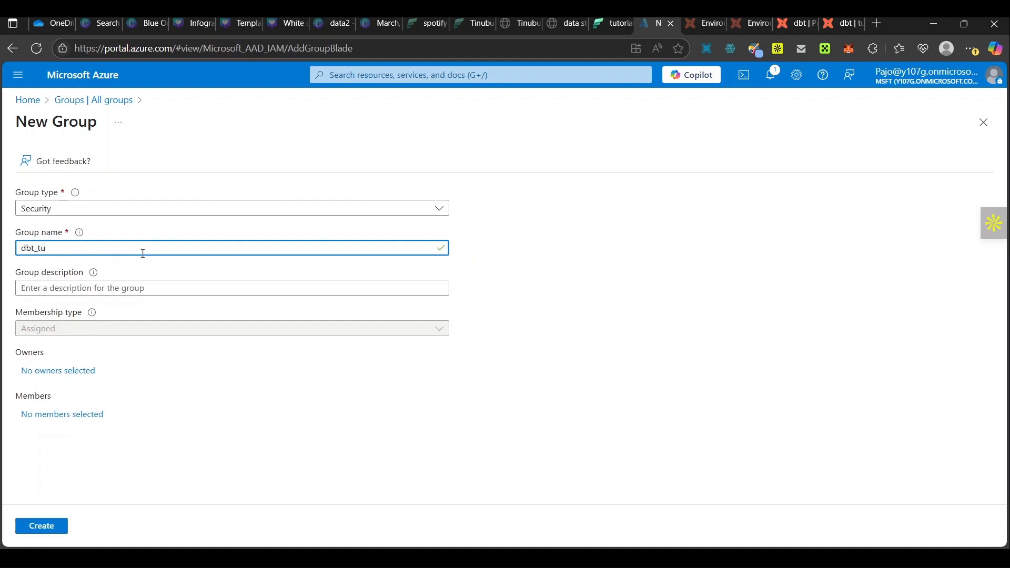
pyautogui.write('torial')
pyautogui.click(144, 290)
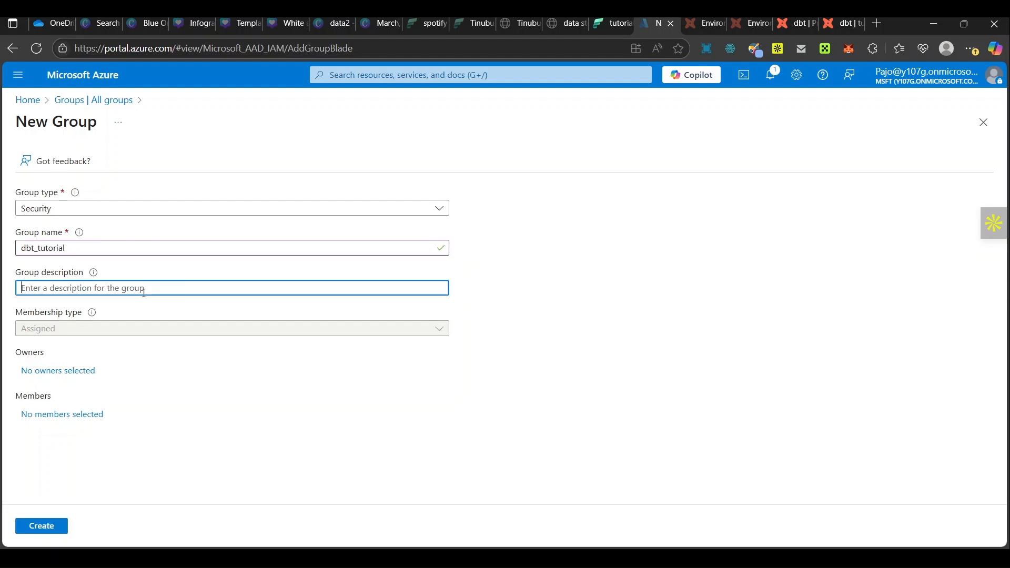
pyautogui.click(203, 338)
pyautogui.click(139, 291)
# Step: Search for the account holder's name among the possible owners and assign that user as the group's owner
pyautogui.click(58, 372)
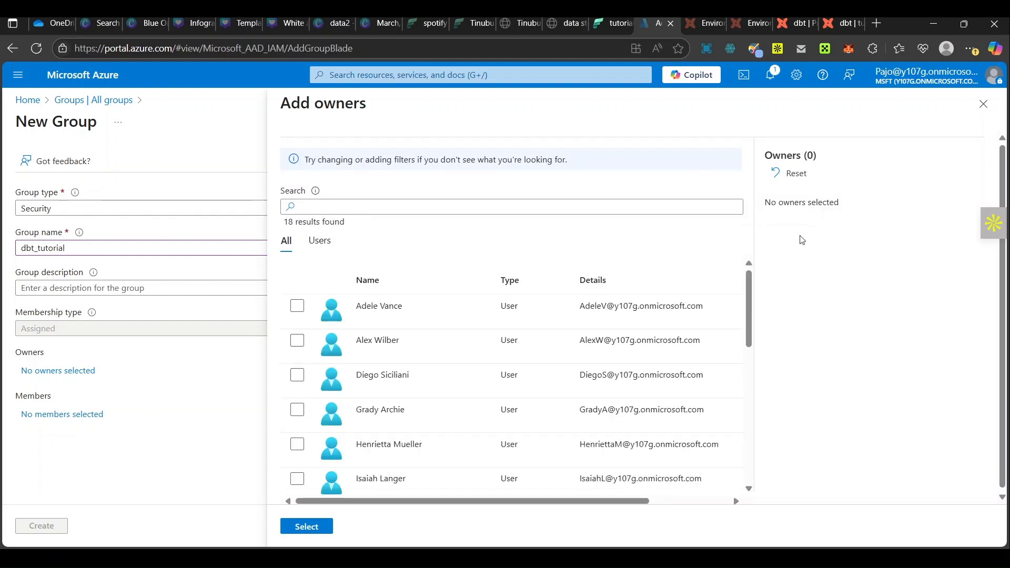
pyautogui.click(565, 212)
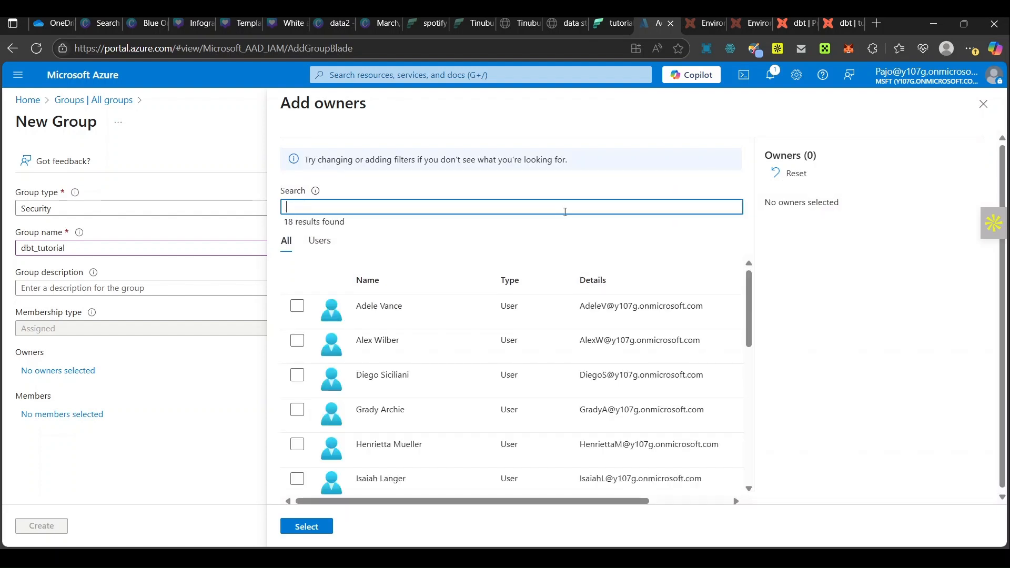
pyautogui.write('jshua')
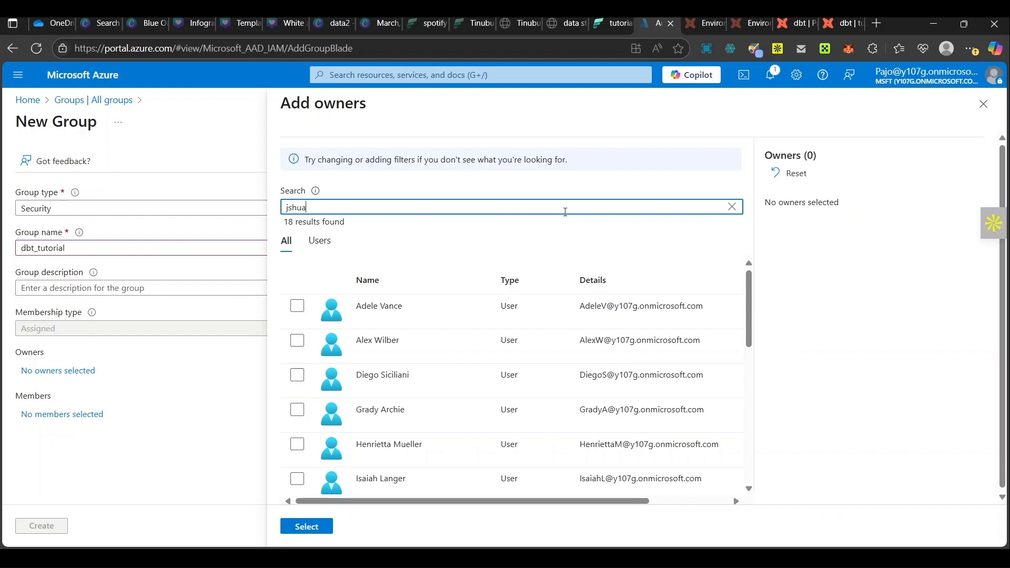
pyautogui.press('BackSpace')
pyautogui.press('BackSpace')
pyautogui.press('BackSpace')
pyautogui.press('BackSpace')
pyautogui.write('o')
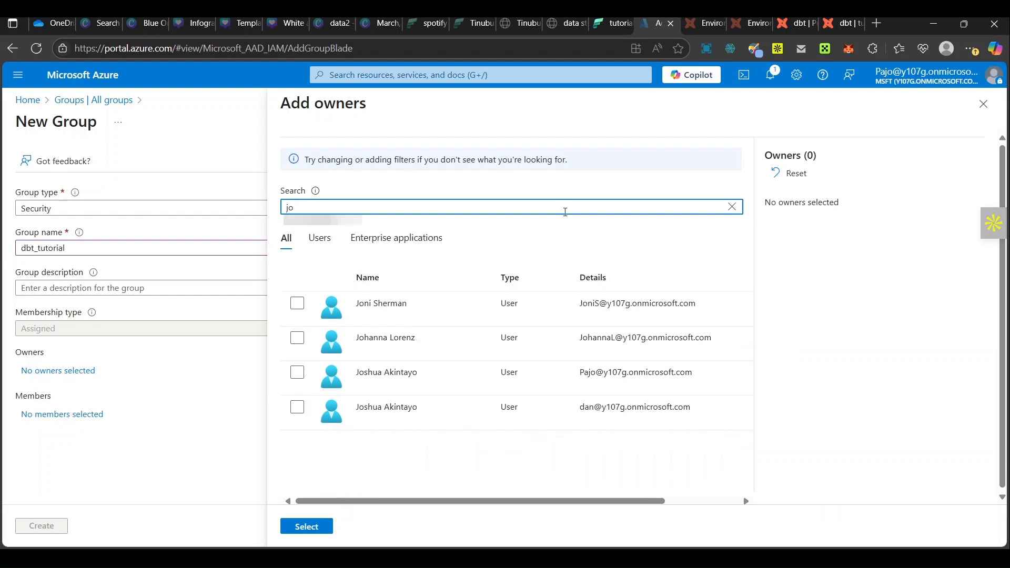
pyautogui.write('shua')
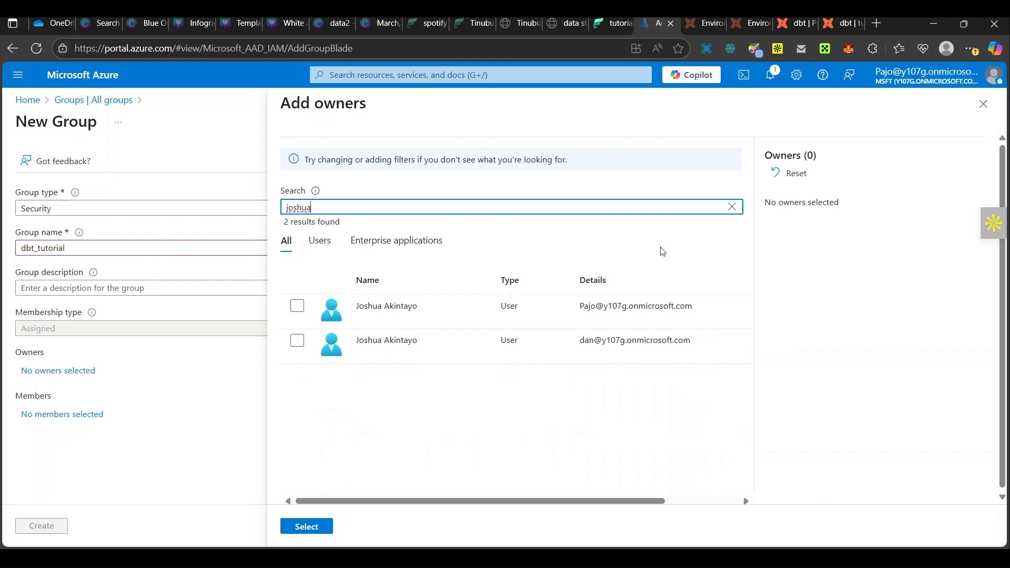
pyautogui.click(296, 306)
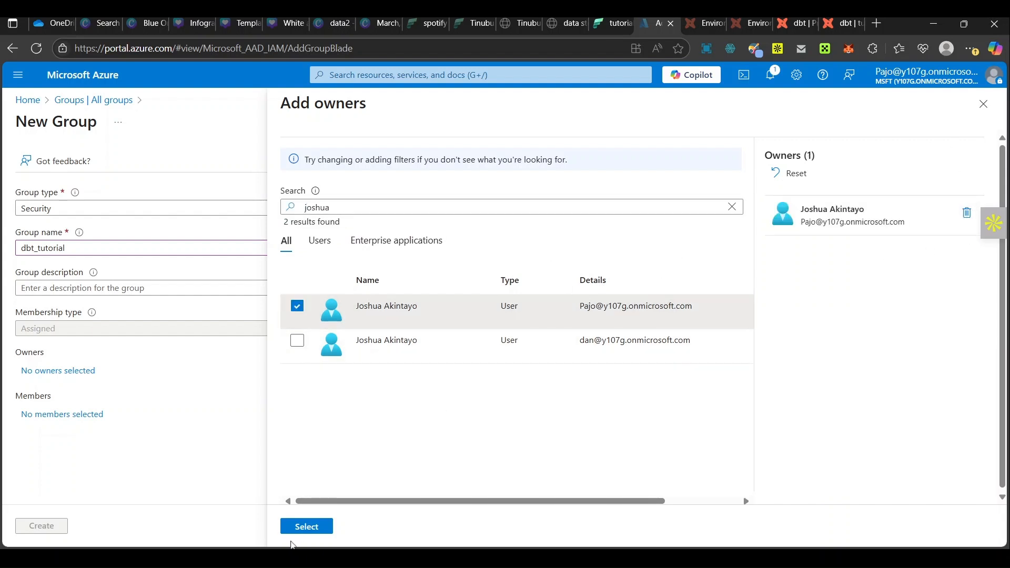
pyautogui.click(293, 537)
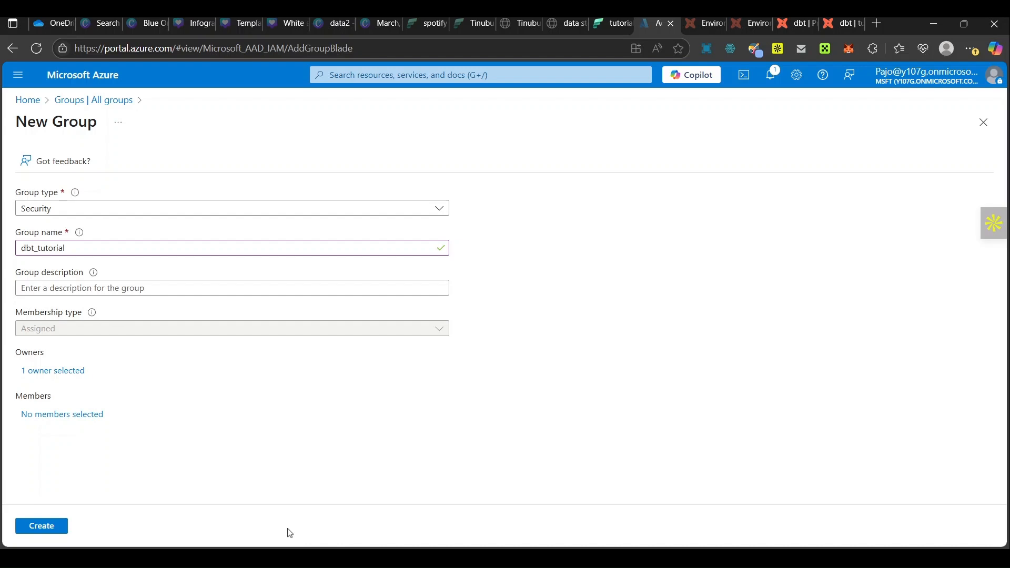
# Step: Add the tutorial_dbt enterprise application as a member and create the dbt_tutorial group
pyautogui.click(30, 418)
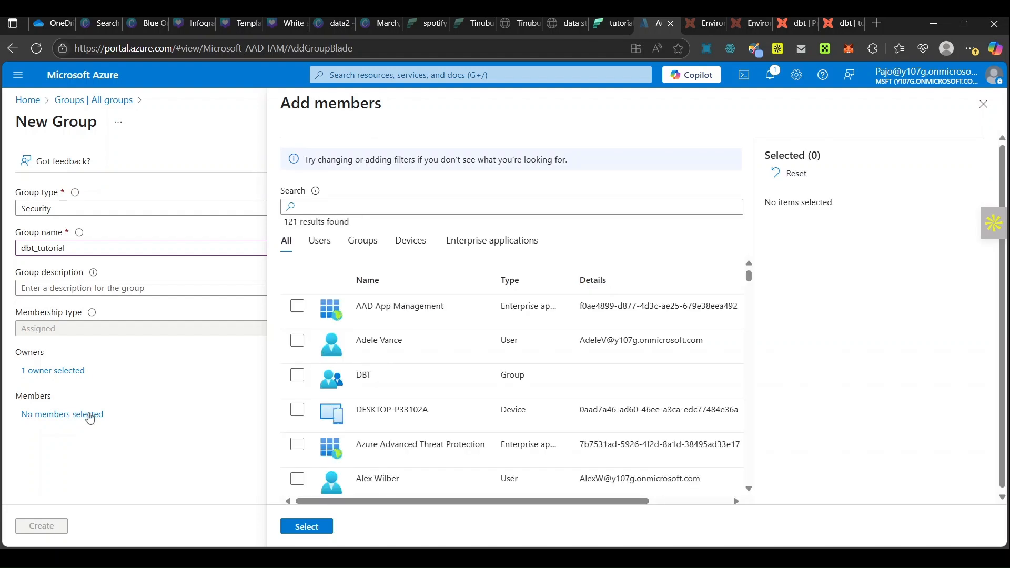
pyautogui.click(328, 207)
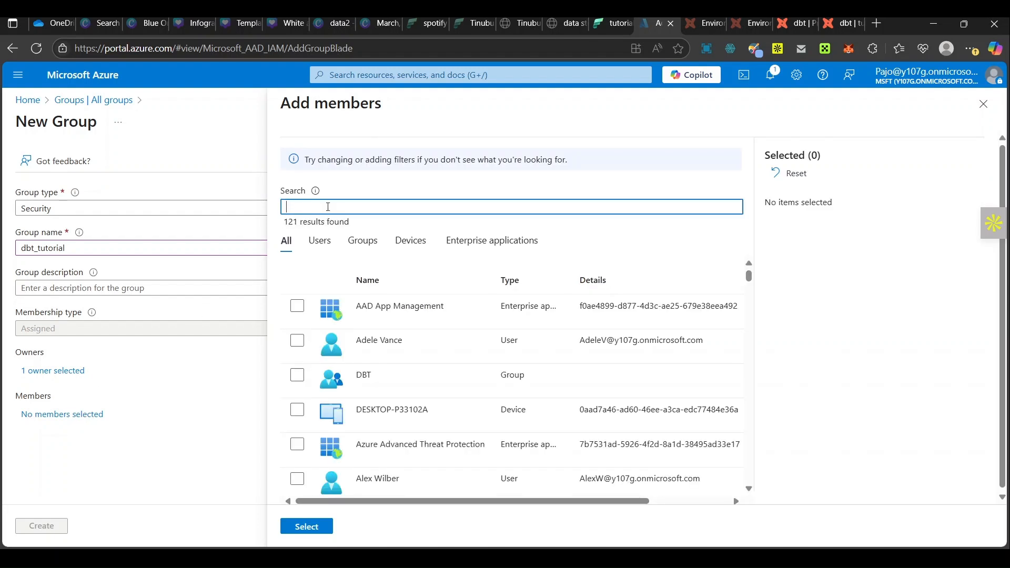
pyautogui.write('tut')
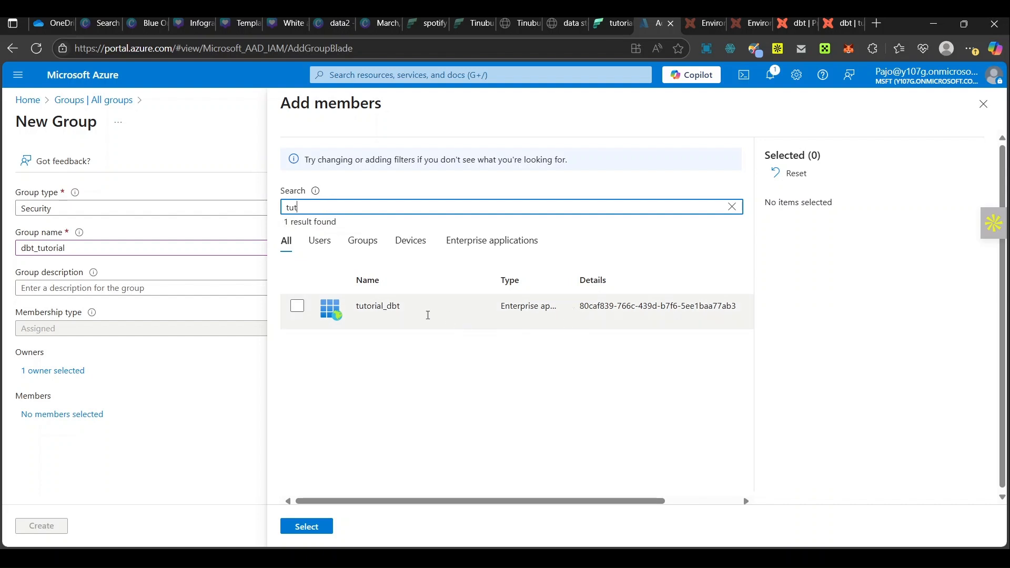
pyautogui.click(298, 306)
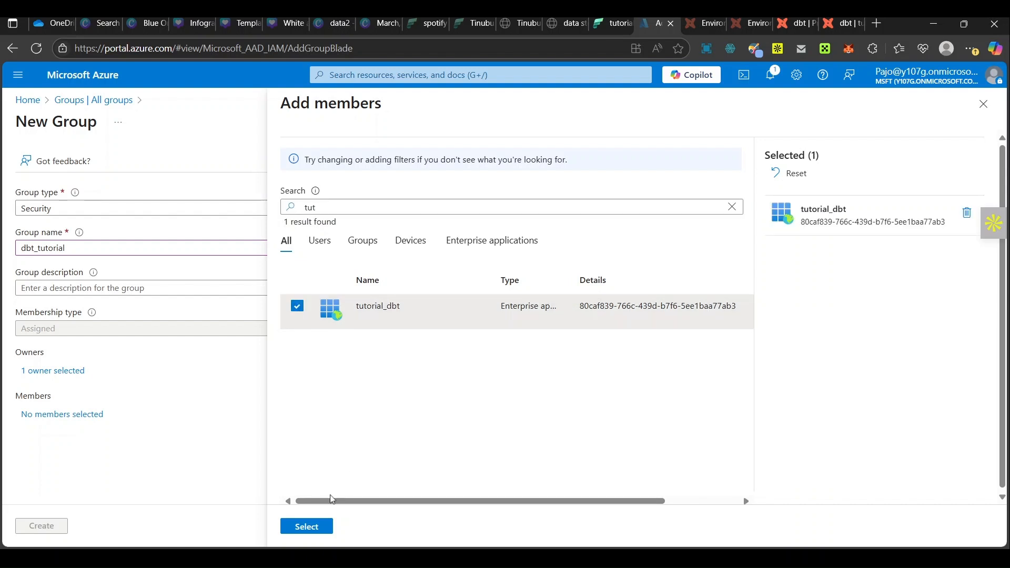
pyautogui.click(311, 528)
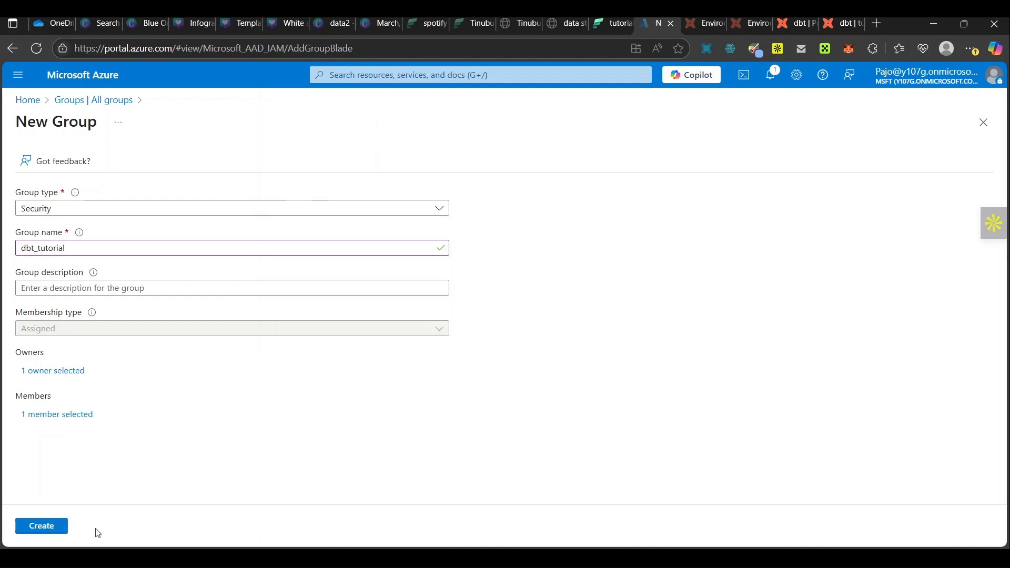
pyautogui.click(56, 528)
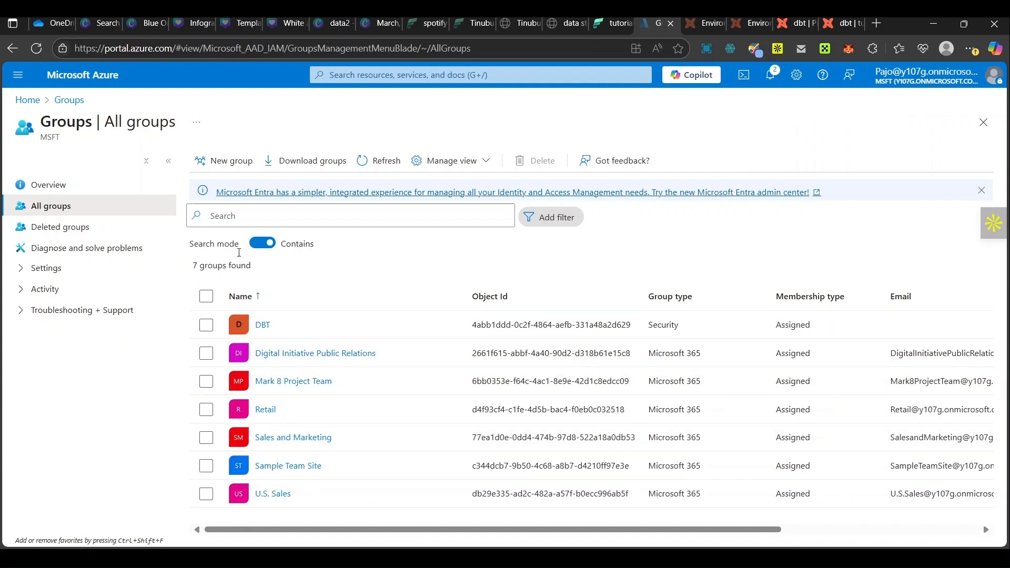
# Step: Switch to Microsoft Fabric and open the DBT workspace's access management, ready to add people or groups
pyautogui.click(615, 23)
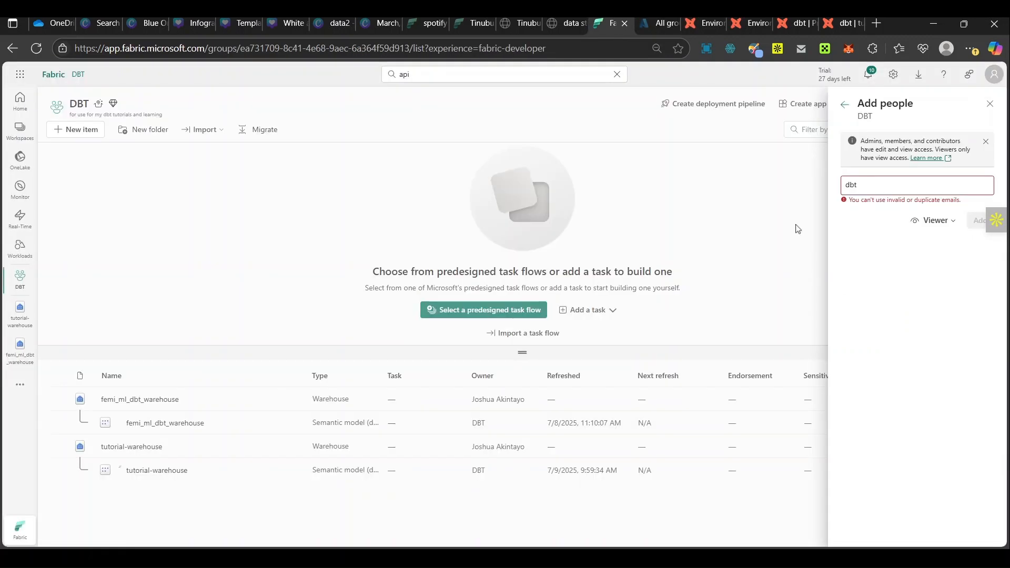
pyautogui.click(797, 228)
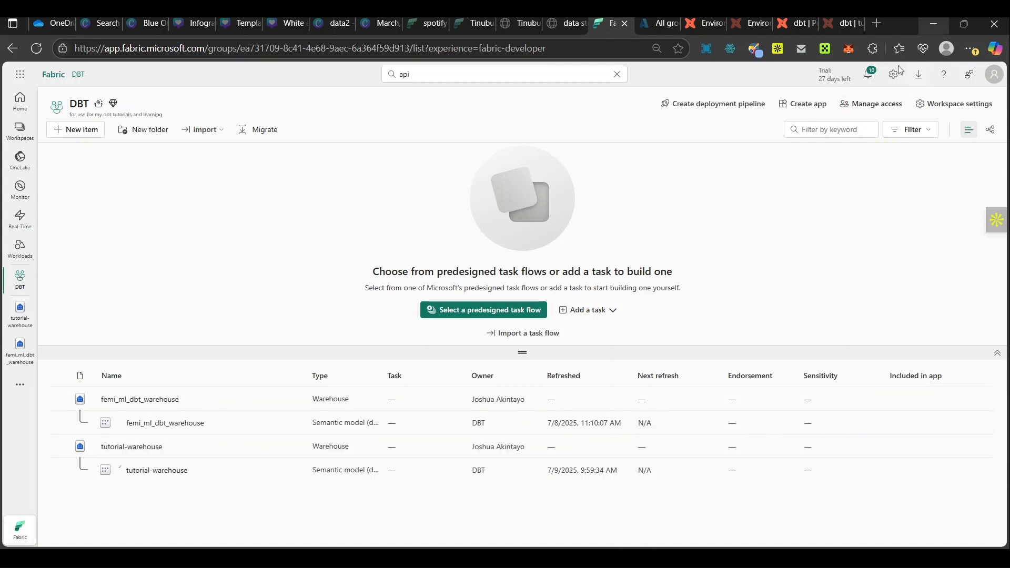
pyautogui.click(871, 116)
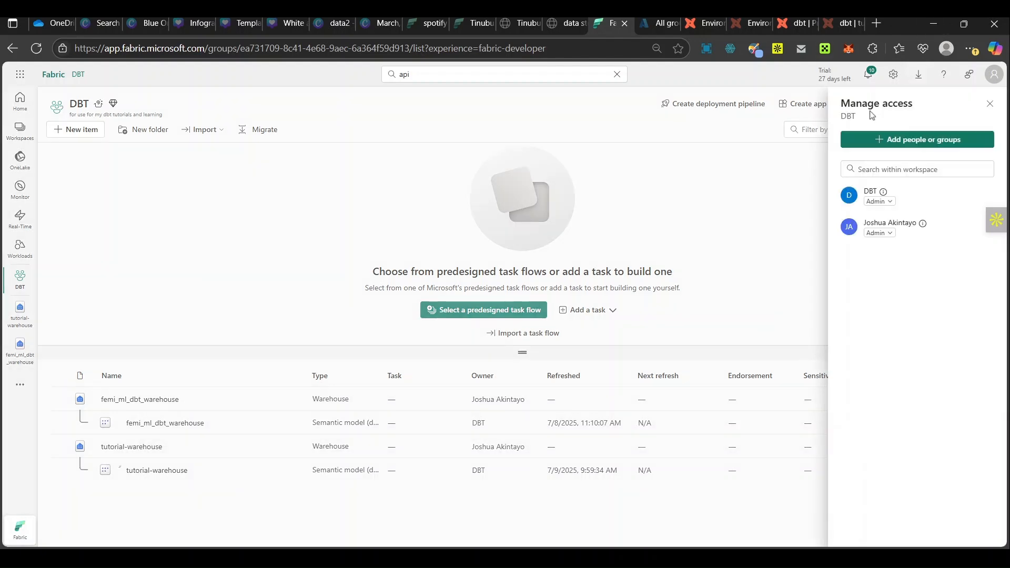
pyautogui.click(889, 141)
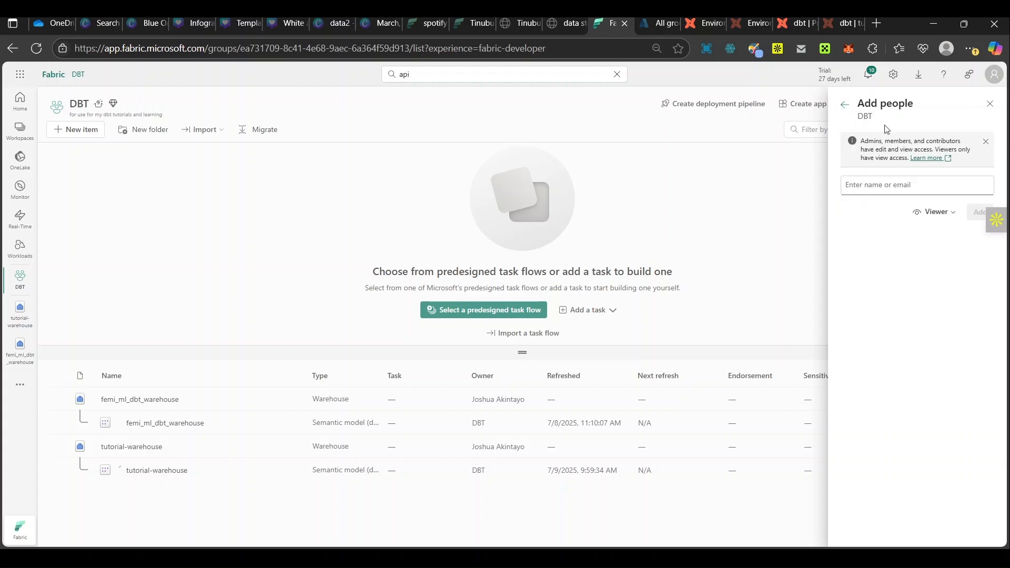
# Step: Find the dbt_tutorial group and grant it Admin access to the DBT workspace
pyautogui.click(863, 179)
pyautogui.write('dbt')
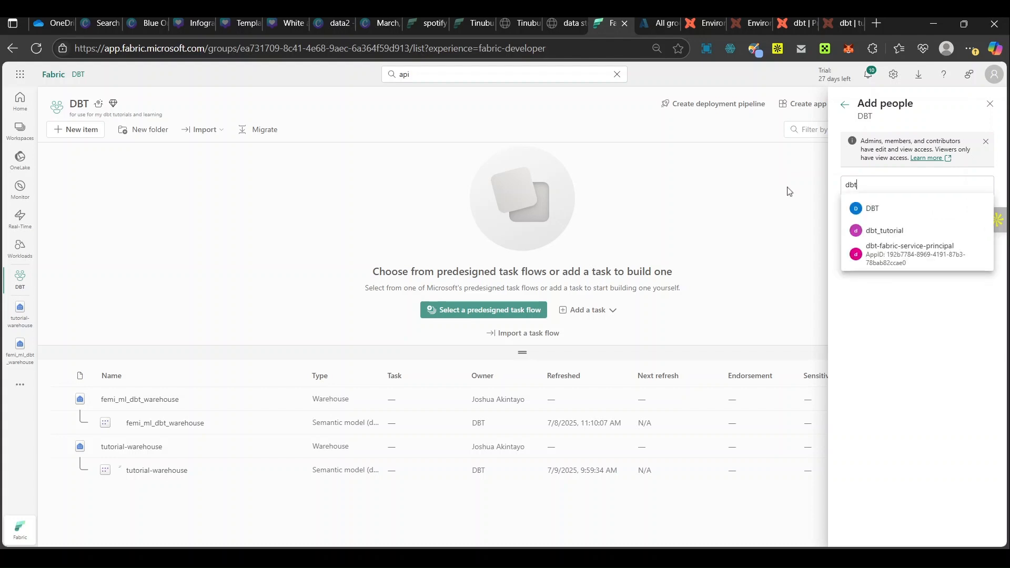
pyautogui.click(874, 229)
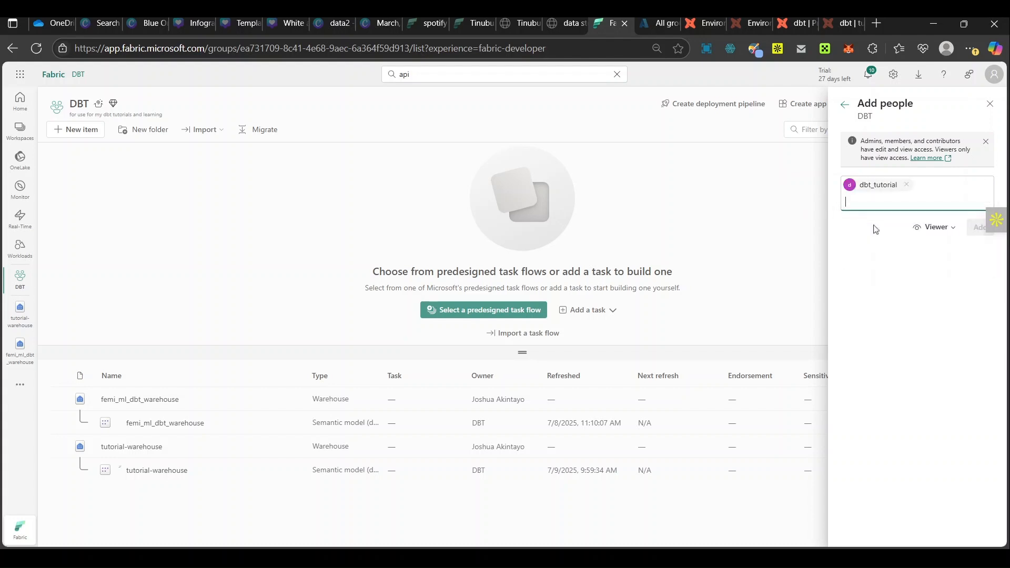
pyautogui.click(947, 232)
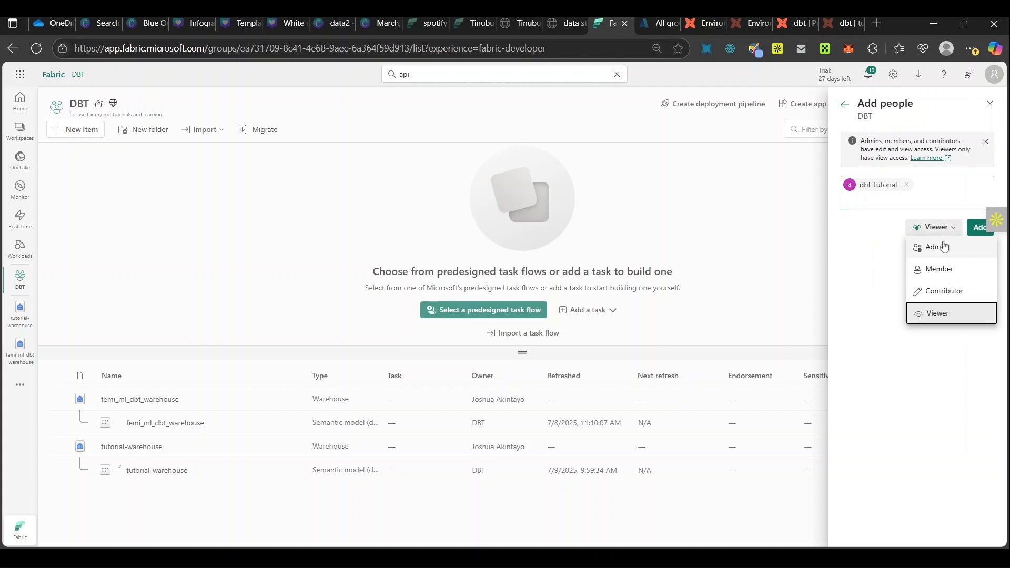
pyautogui.click(943, 247)
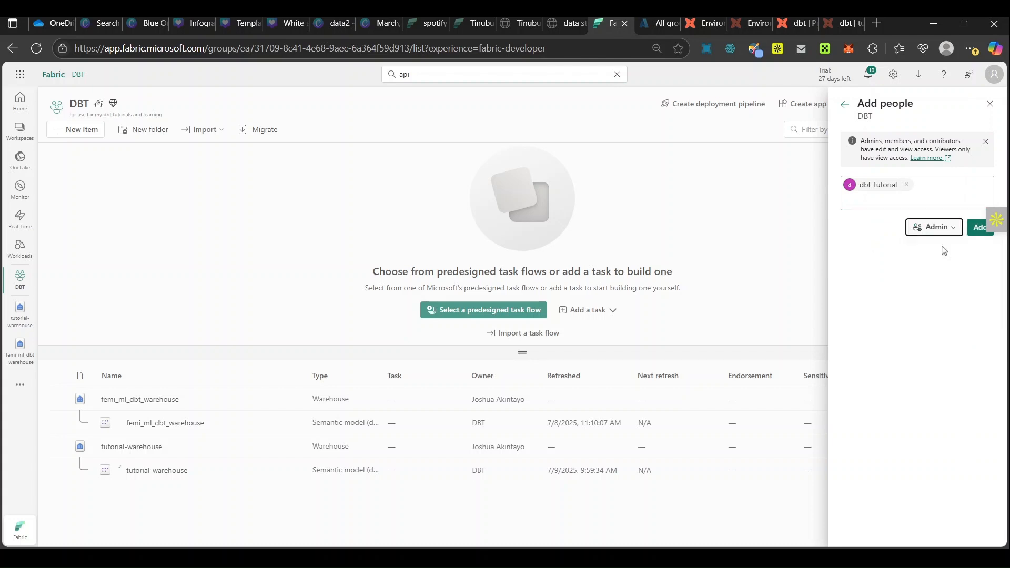
pyautogui.click(978, 228)
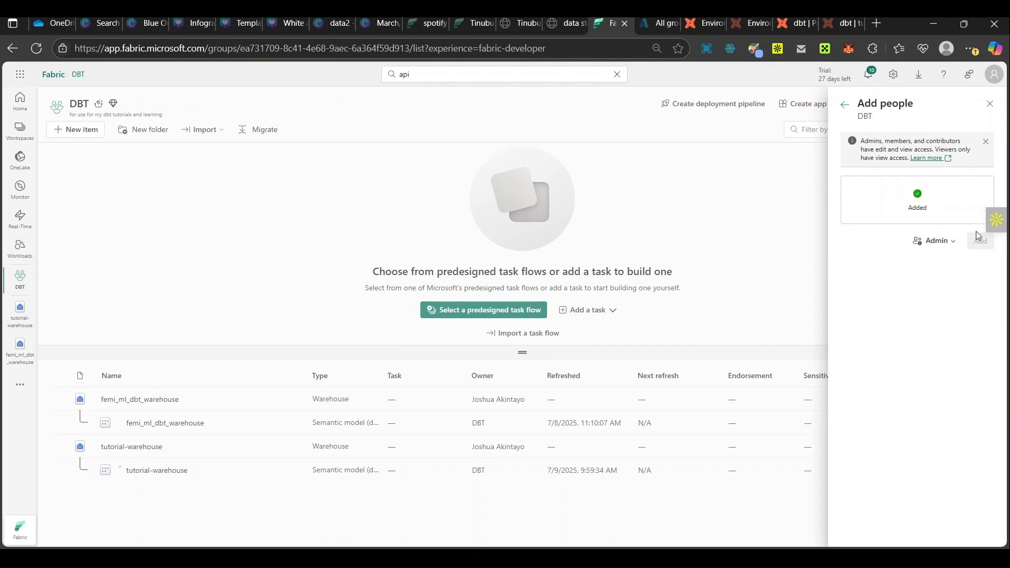
pyautogui.click(990, 104)
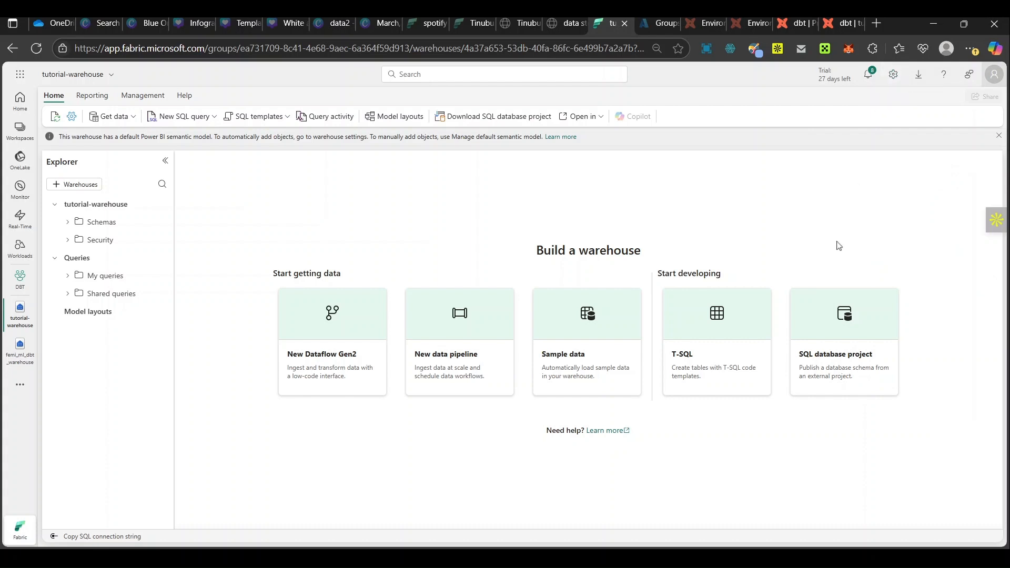
# Step: Open the tenant settings in the Fabric admin portal and filter them by "api"
pyautogui.click(893, 75)
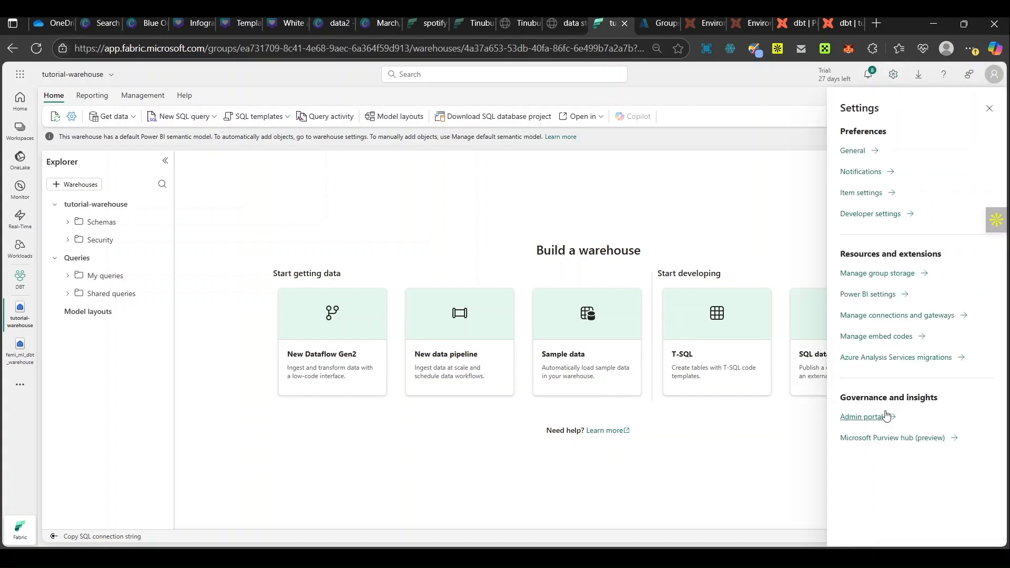
pyautogui.click(864, 418)
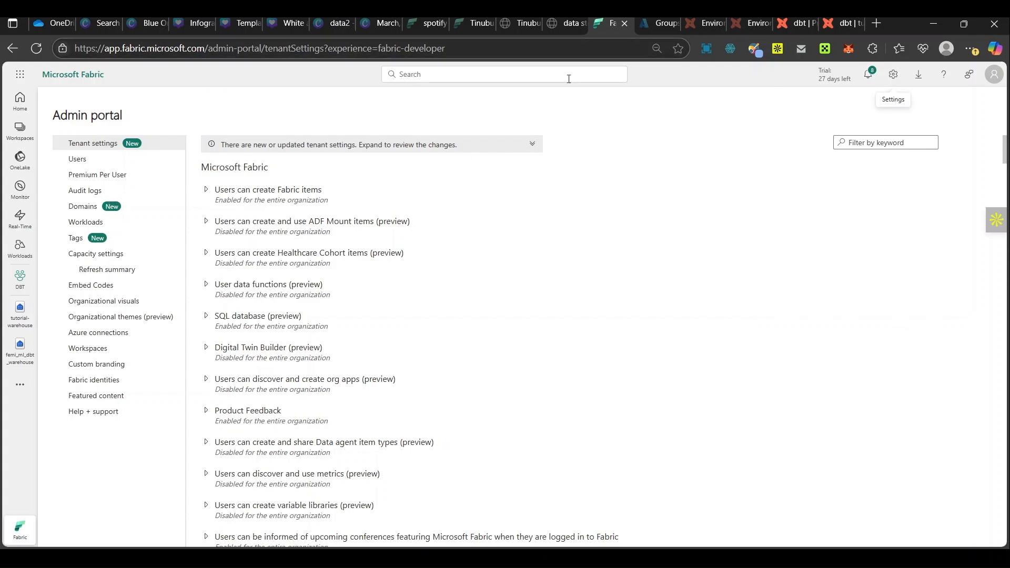
pyautogui.click(869, 143)
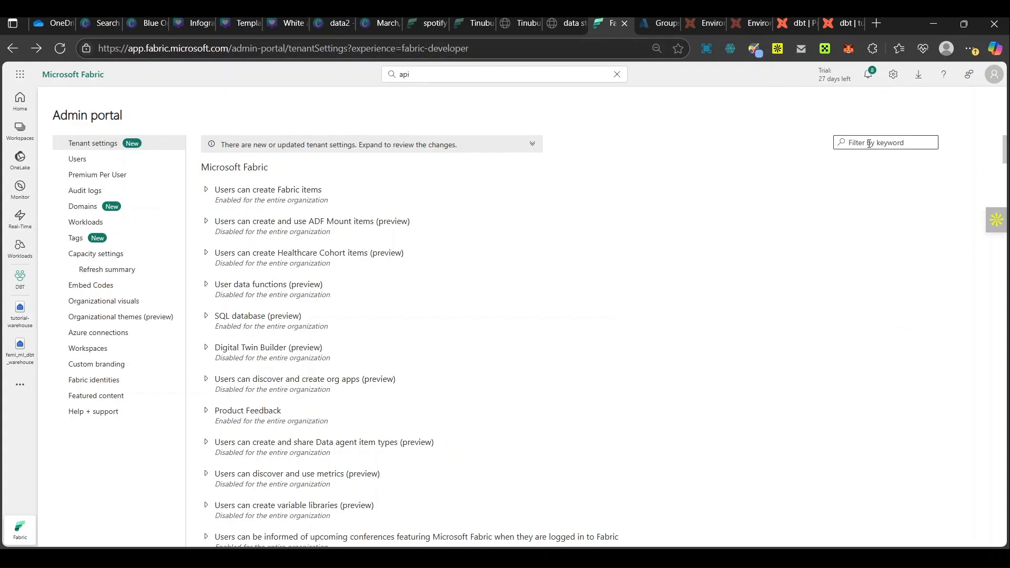
pyautogui.write('api')
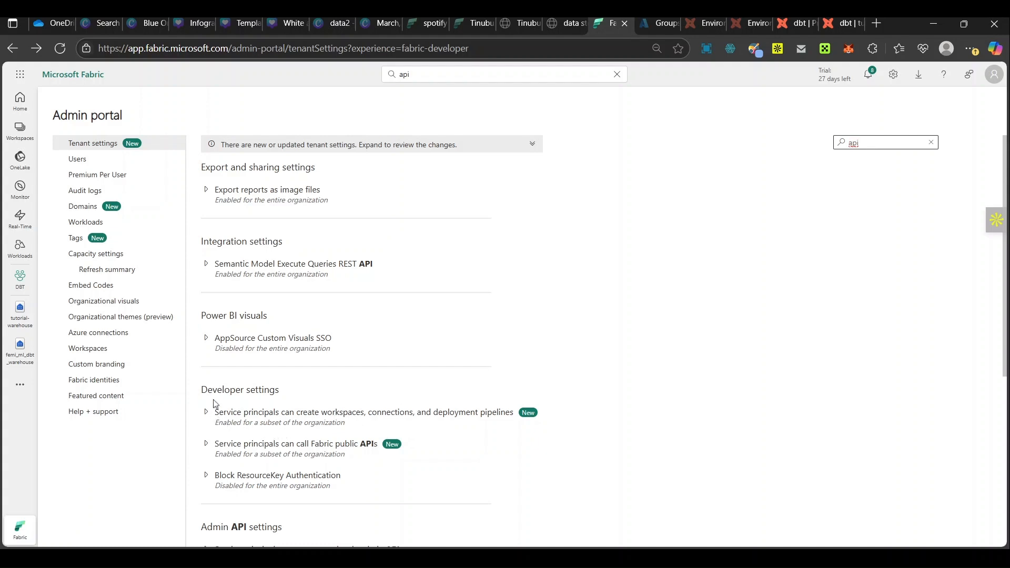
# Step: Add dbt_tutorial to the security groups allowed under "Service principals can create workspaces, connections, and deployment pipelines" and apply the change
pyautogui.click(298, 417)
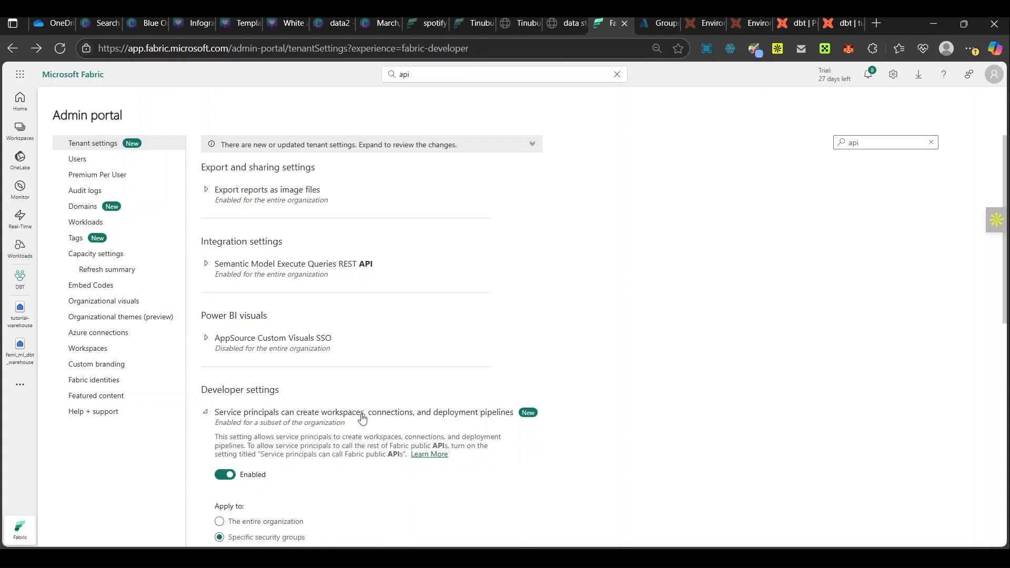
pyautogui.scroll(-2, 363, 419)
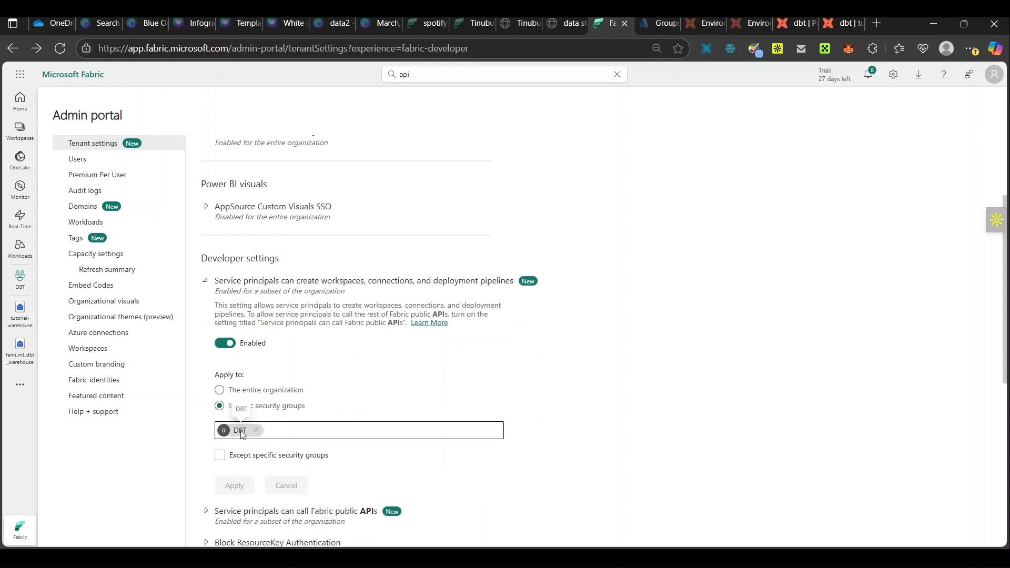
pyautogui.click(312, 430)
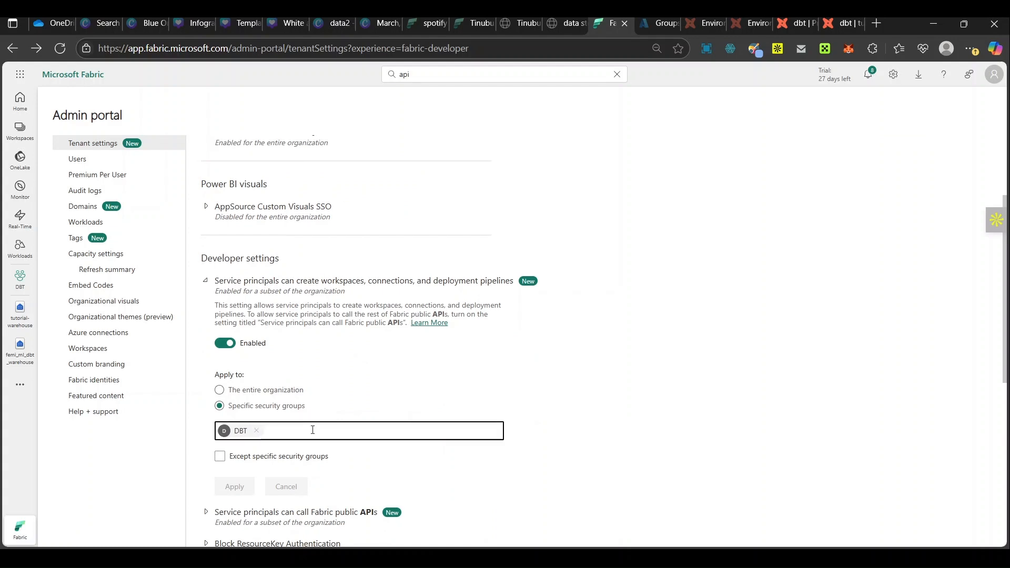
pyautogui.write('tu')
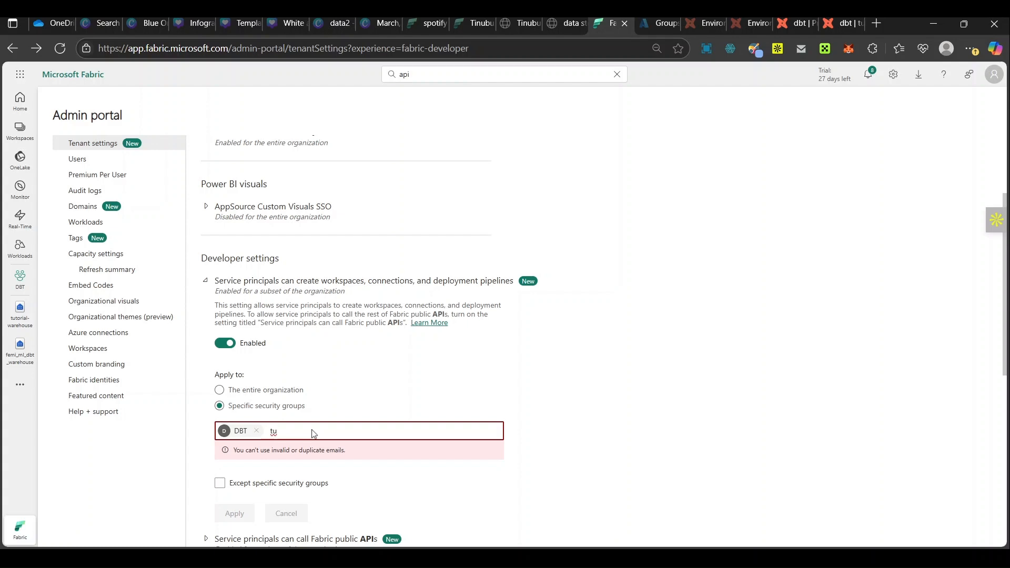
pyautogui.press('BackSpace')
pyautogui.write('to')
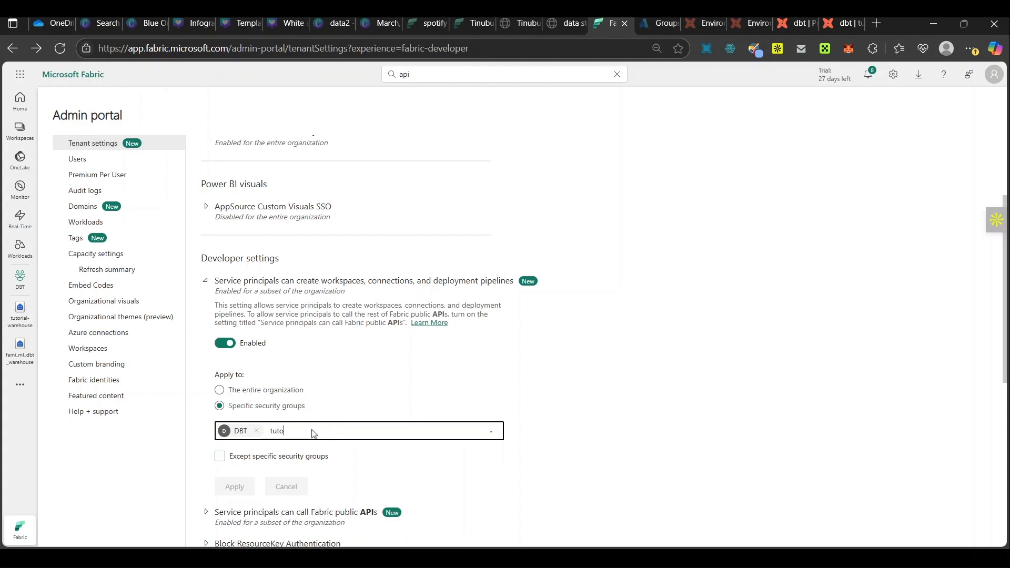
pyautogui.press('BackSpace')
pyautogui.write('dbt')
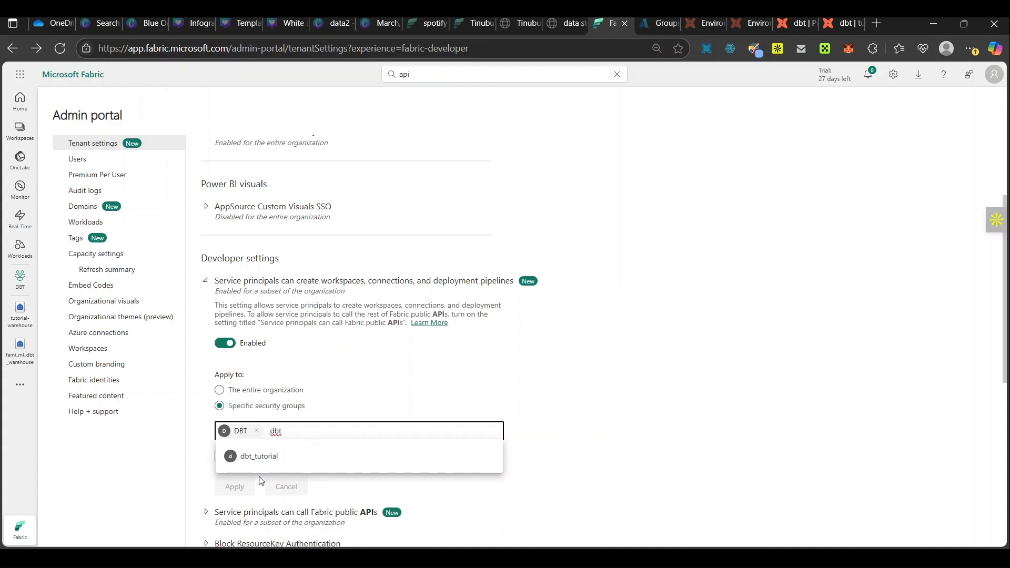
pyautogui.click(246, 456)
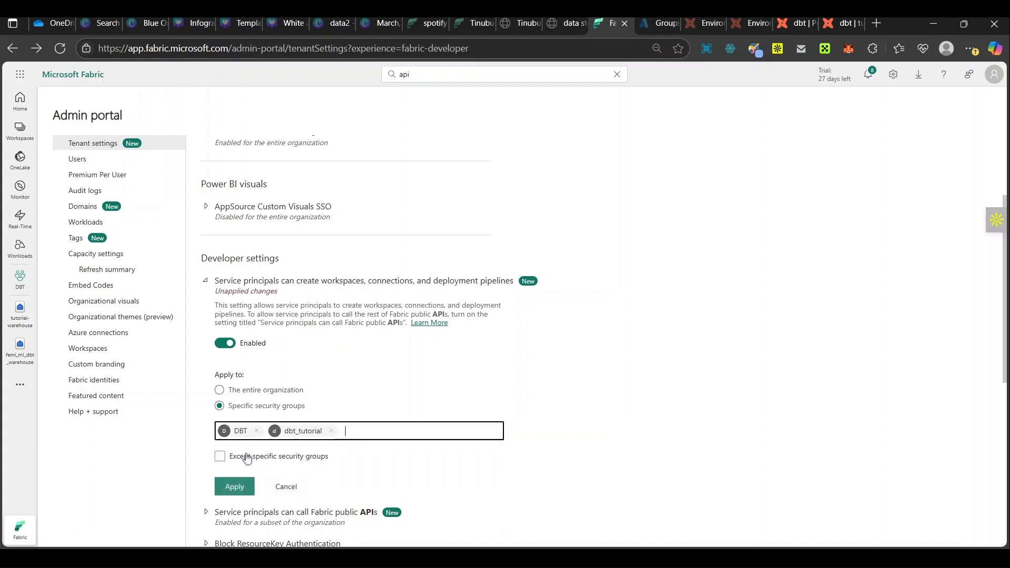
pyautogui.click(231, 493)
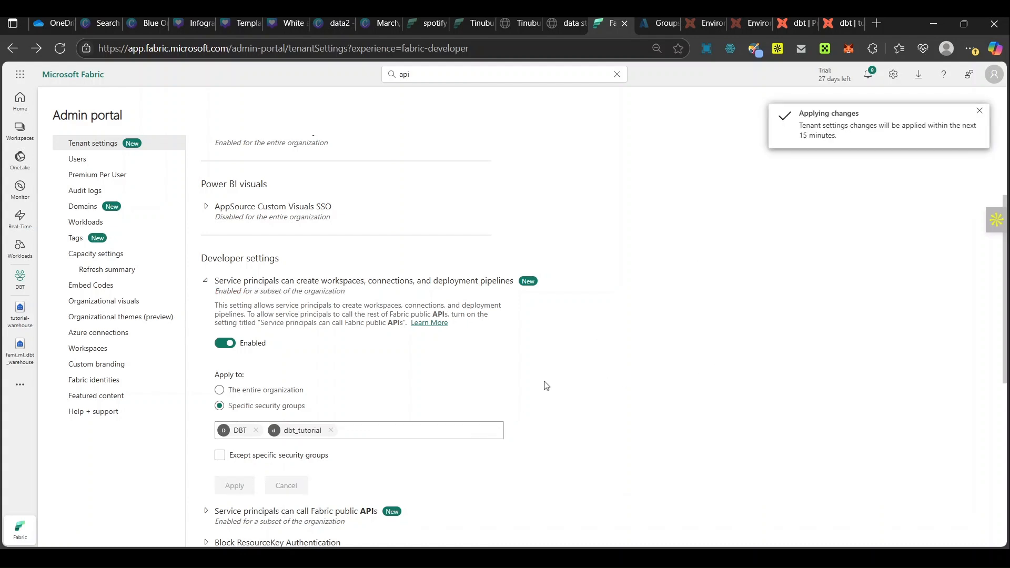
# Step: Add dbt_tutorial to the security groups allowed under "Service principals can call Fabric public APIs" and apply the change
pyautogui.scroll(-2, 546, 386)
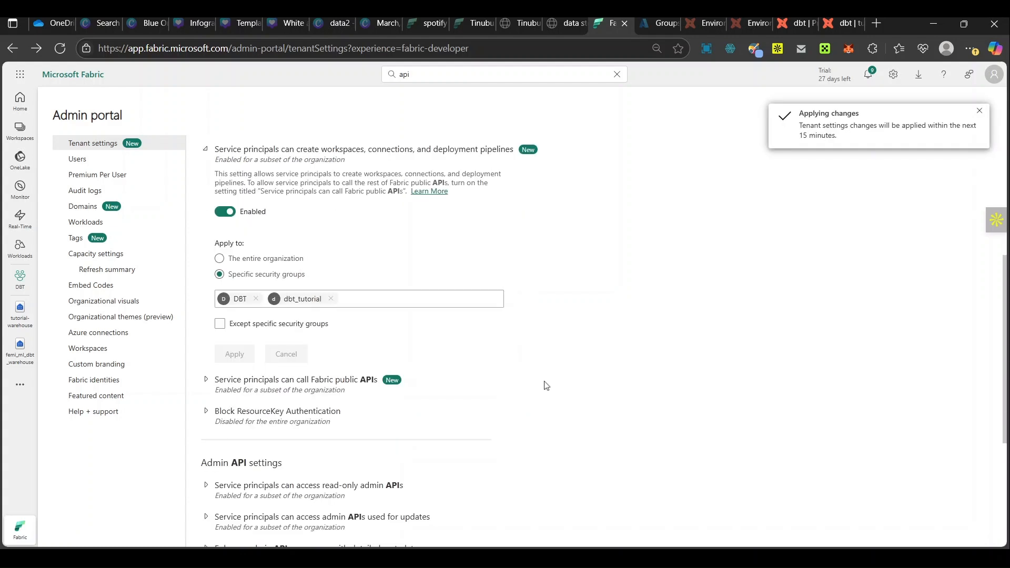
pyautogui.click(221, 391)
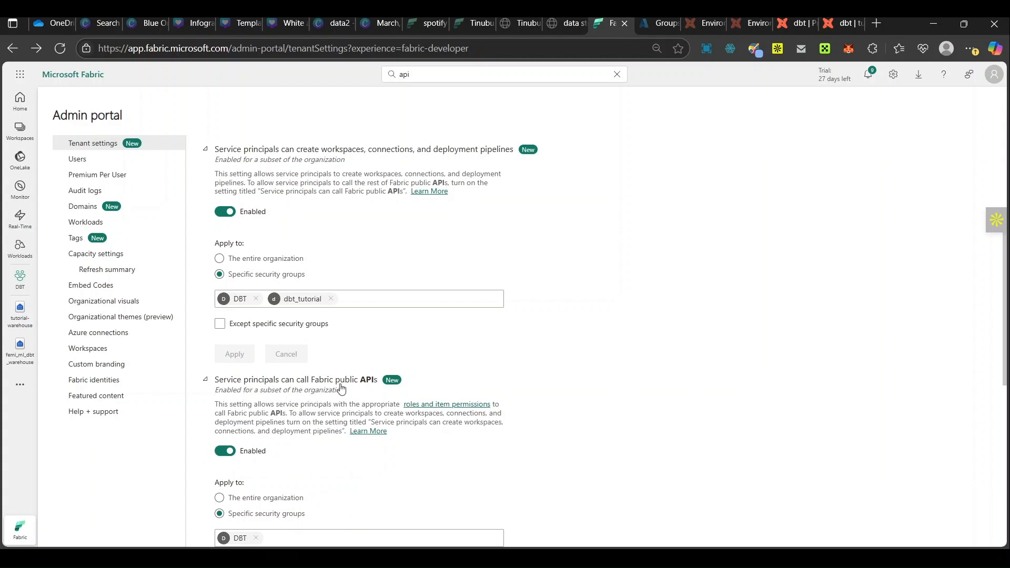
pyautogui.scroll(-3, 361, 388)
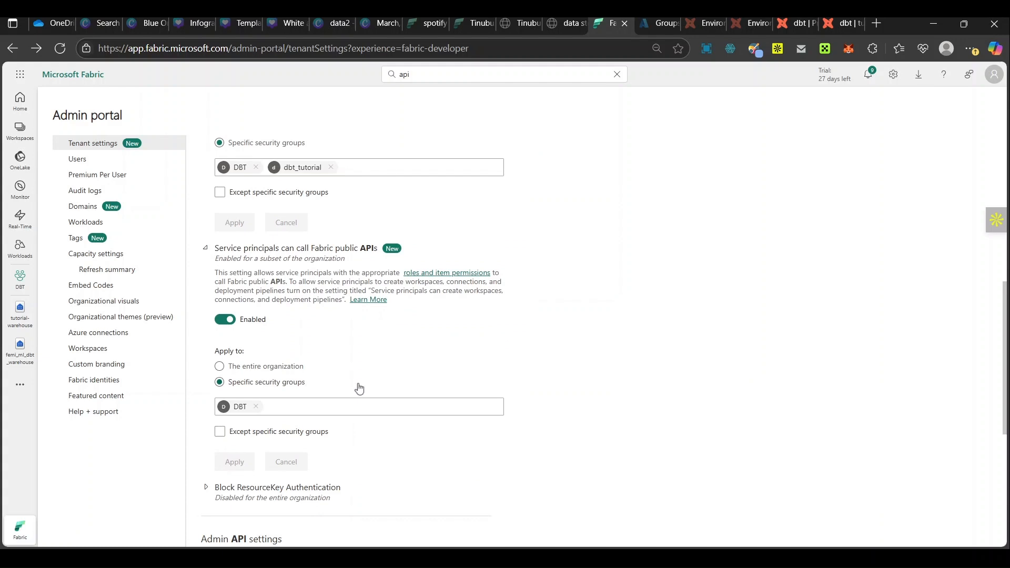
pyautogui.click(293, 410)
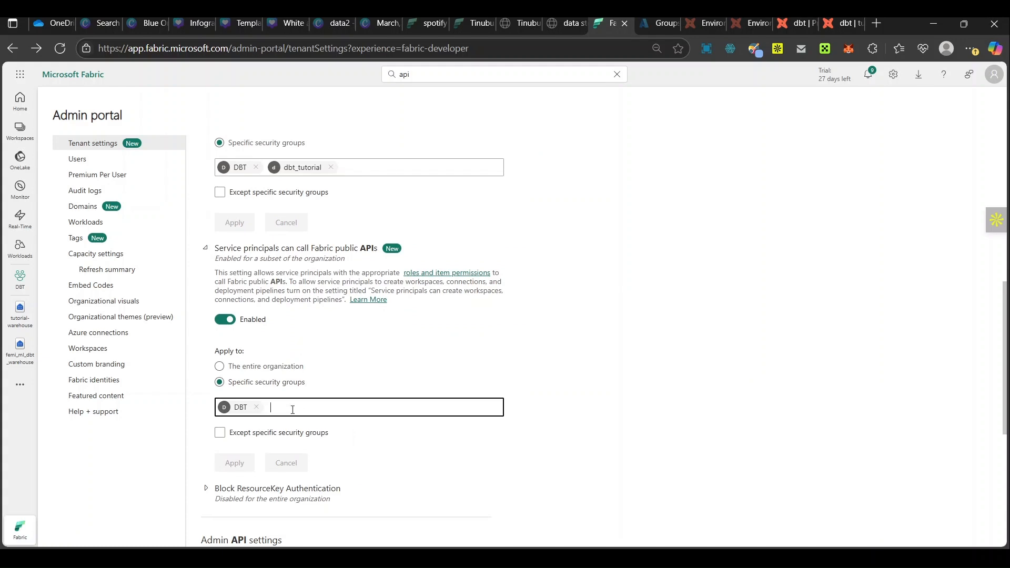
pyautogui.write('dbt')
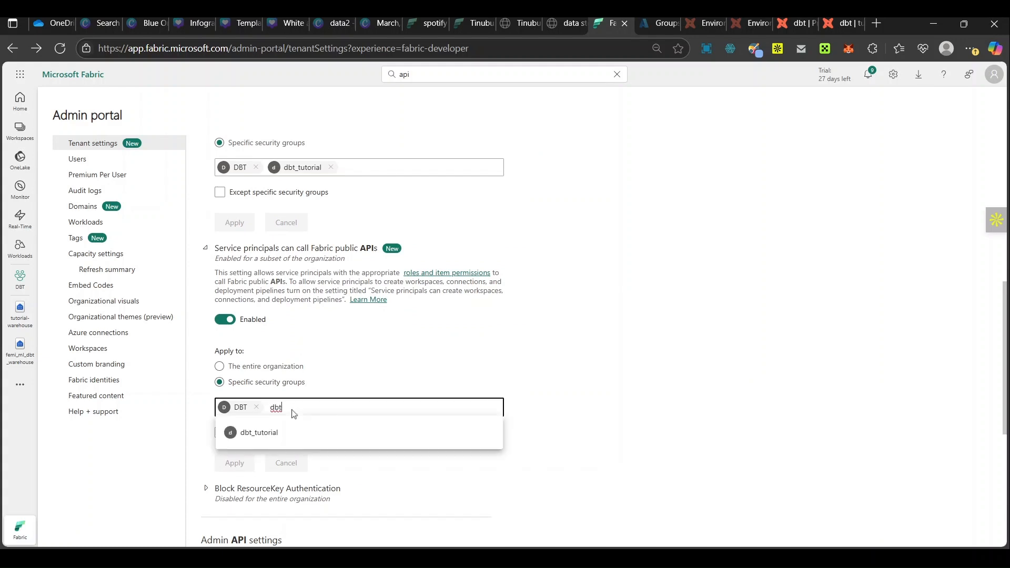
pyautogui.click(256, 431)
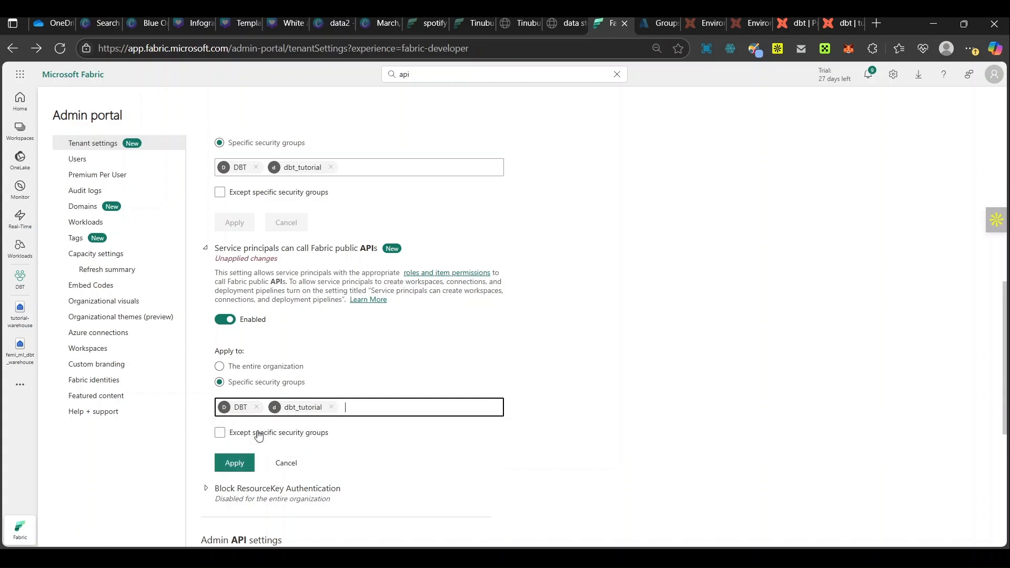
pyautogui.click(234, 463)
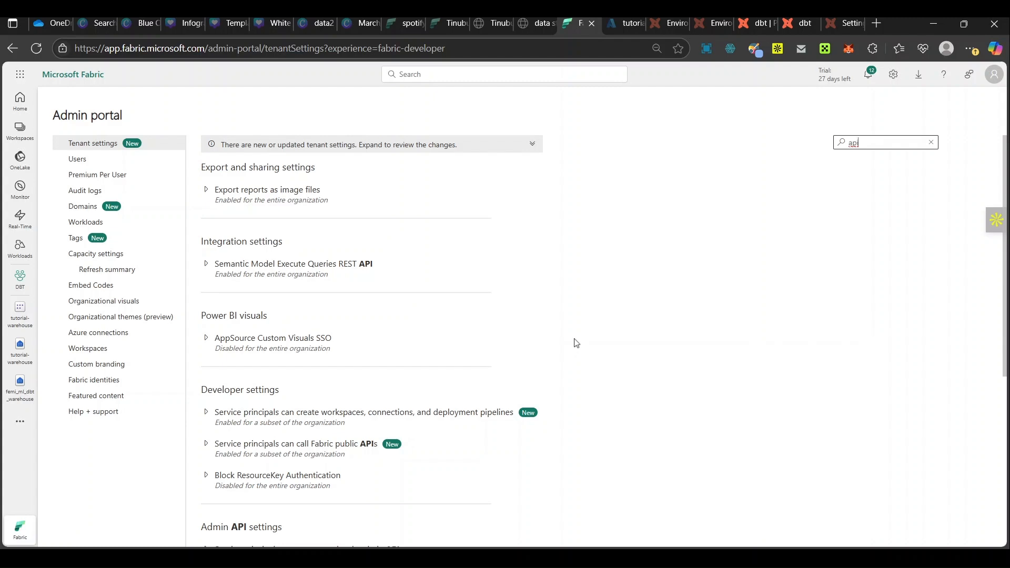
# Step: Review the security groups allowed in the two service principal developer settings and in "Service principals can access read-only admin APIs"
pyautogui.scroll(-3, 576, 343)
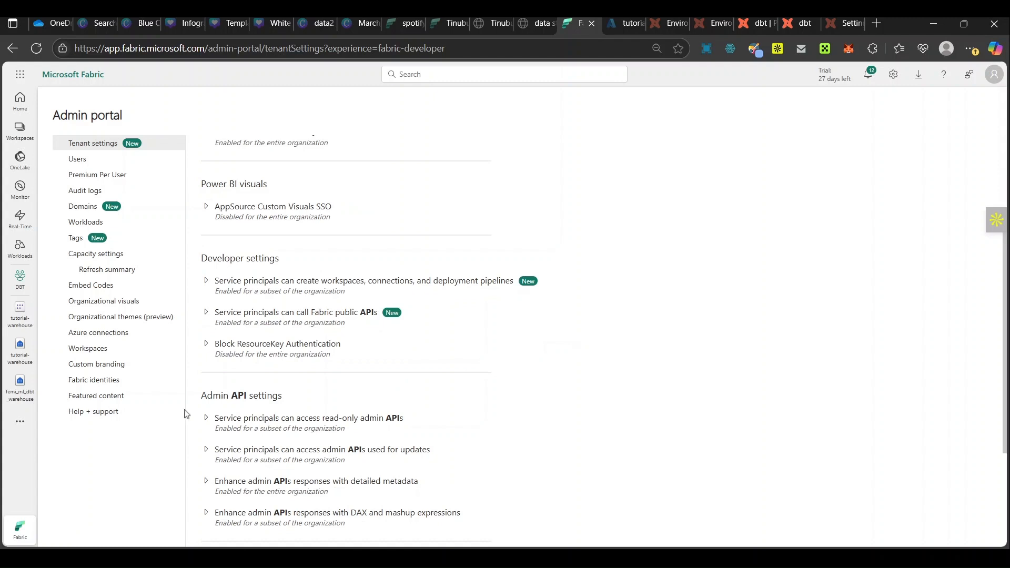
pyautogui.click(220, 290)
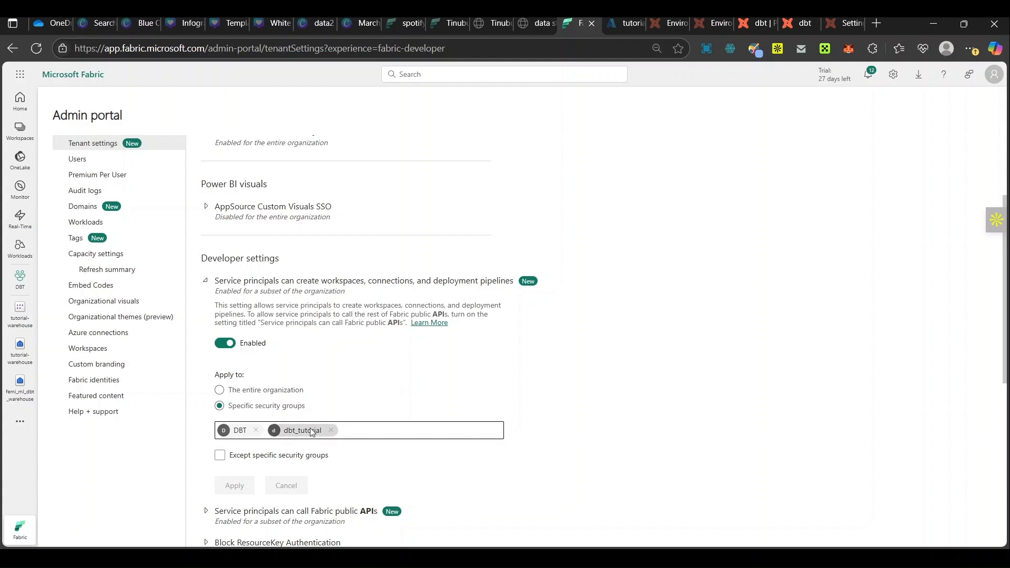
pyautogui.scroll(-2, 295, 444)
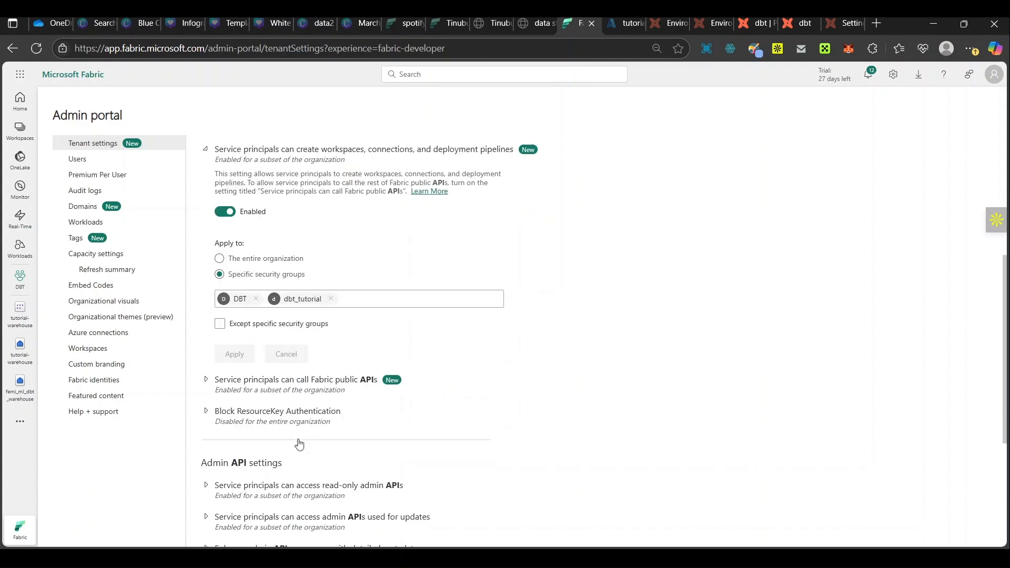
pyautogui.click(281, 388)
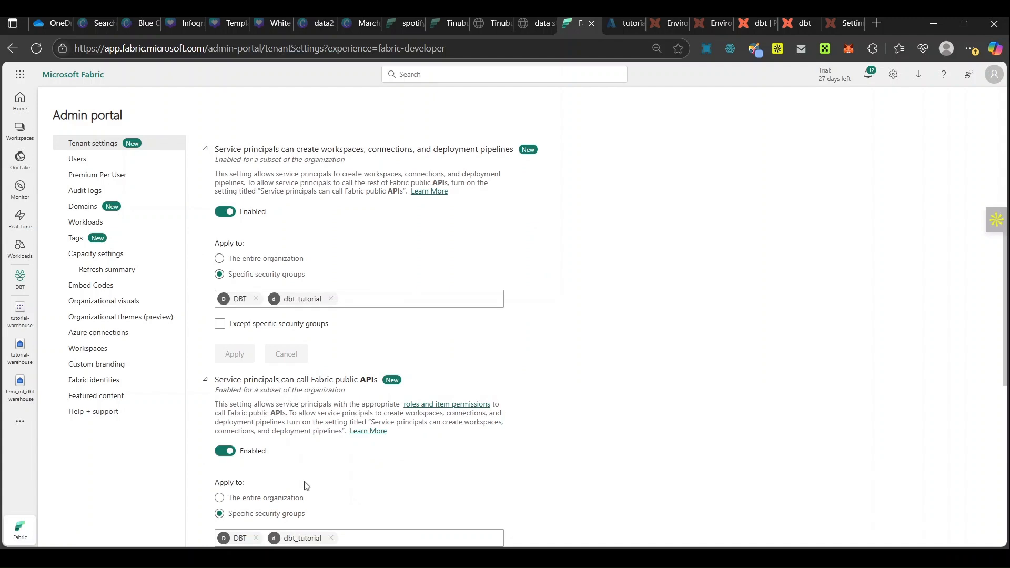
pyautogui.scroll(-2, 308, 485)
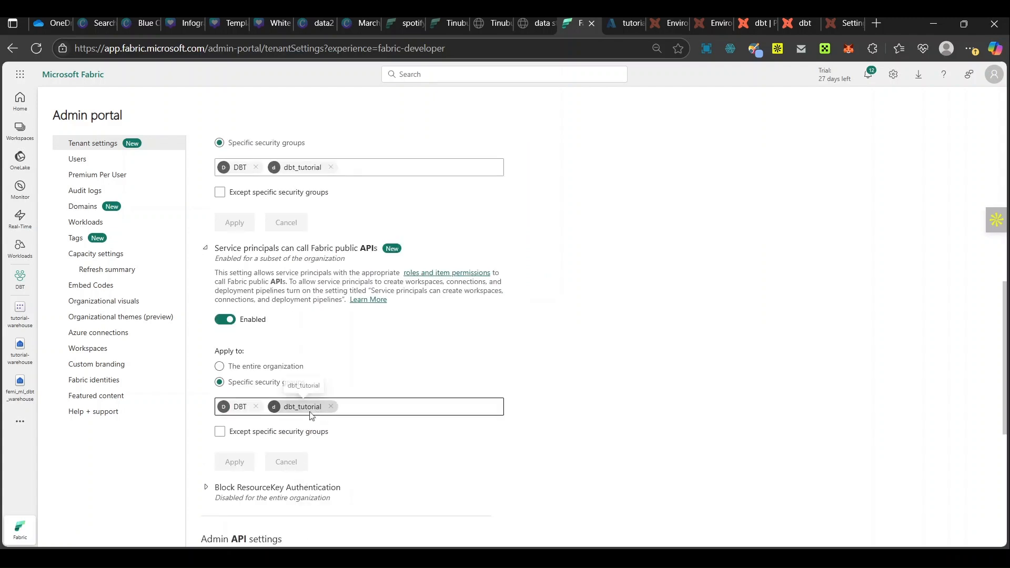
pyautogui.scroll(-5, 308, 432)
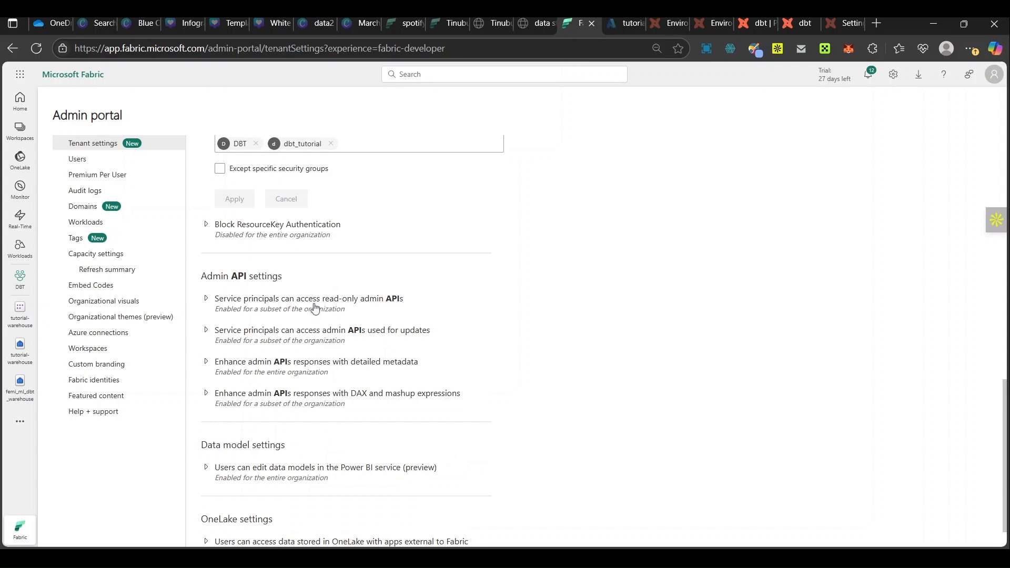
pyautogui.click(306, 309)
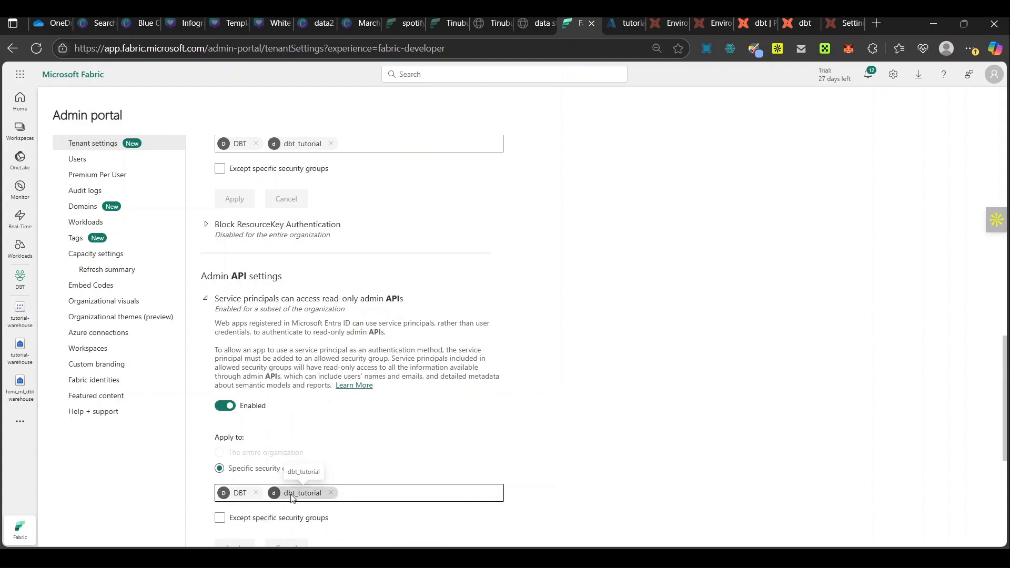
# Step: Review the security groups allowed under "Service principals can access read-only admin APIs" and check "Service principals can access admin APIs used for updates"
pyautogui.scroll(-3, 293, 498)
pyautogui.click(282, 388)
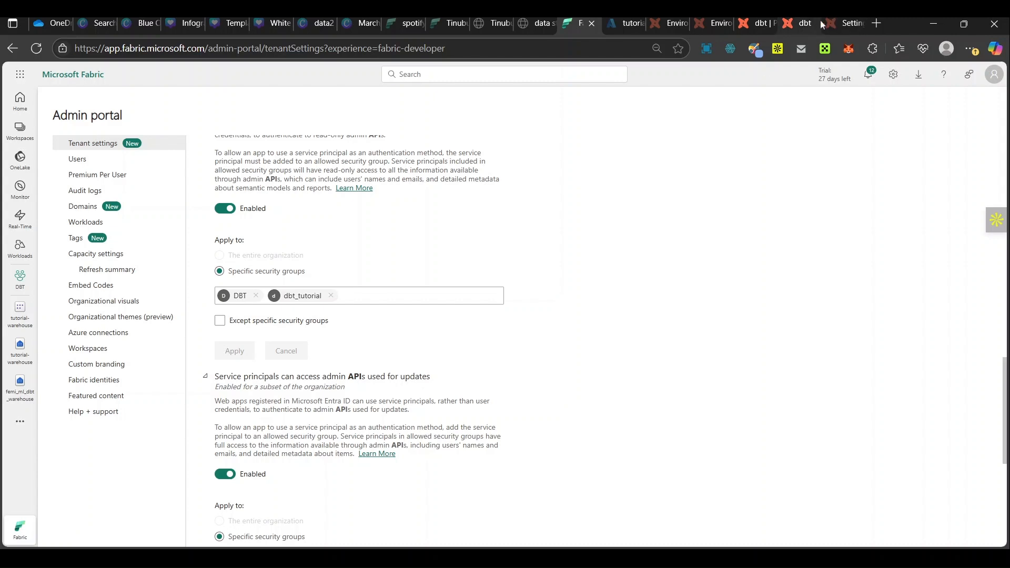
pyautogui.scroll(-3, 547, 305)
pyautogui.scroll(6, 547, 305)
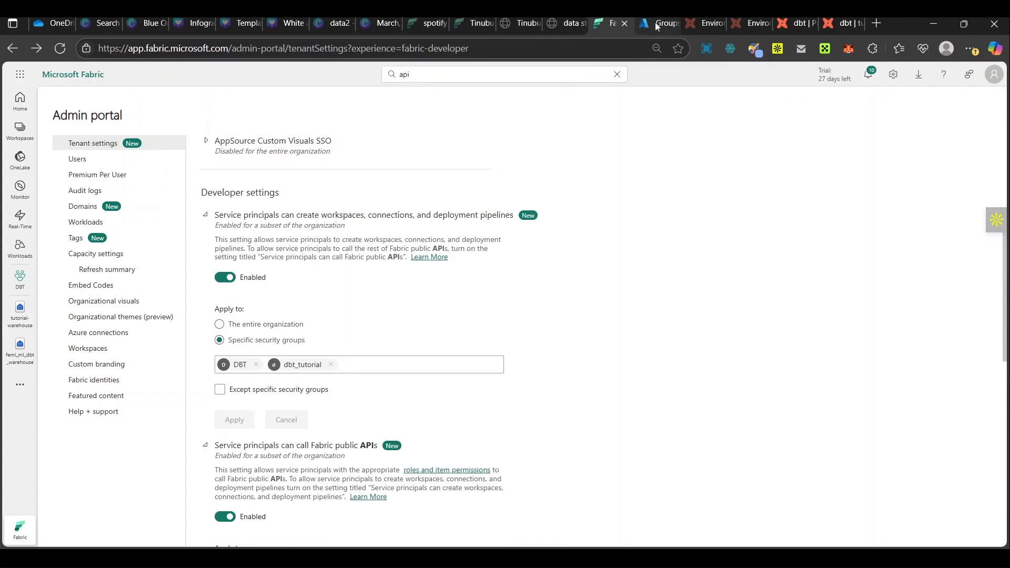
# Step: Switch to the Azure portal and open the tutorial_dbt app registration from the list of all applications
pyautogui.click(657, 27)
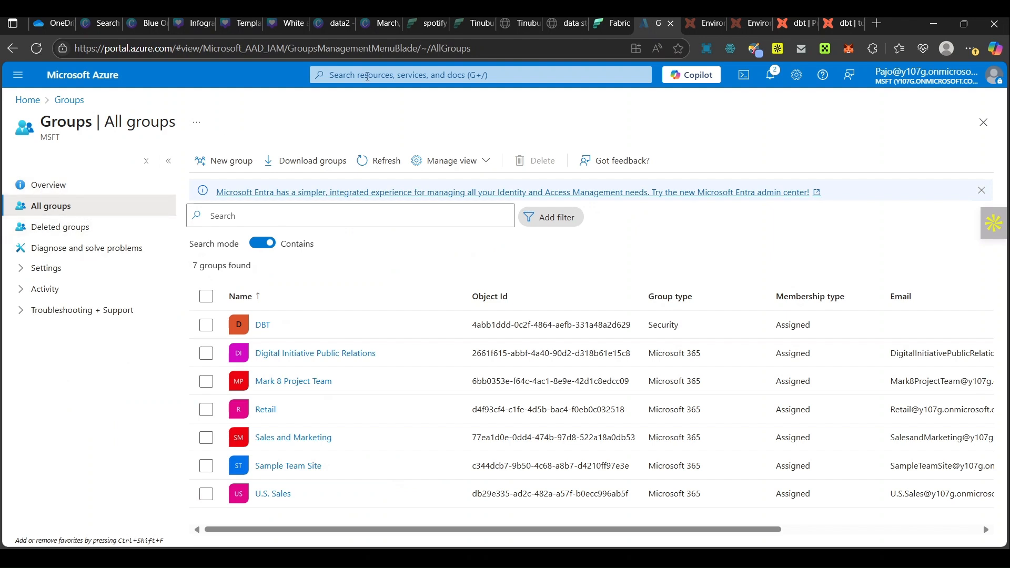
pyautogui.click(416, 81)
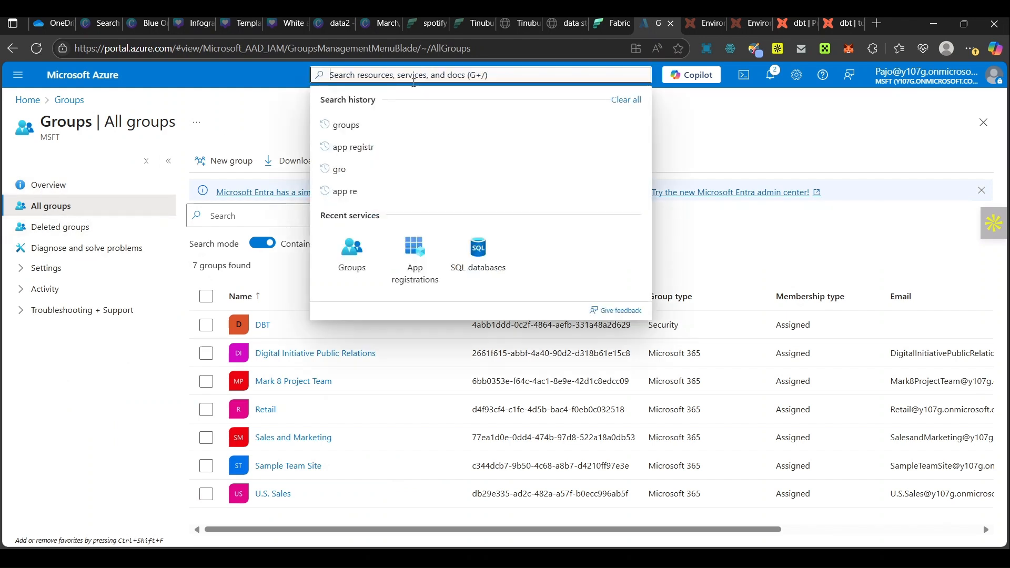
pyautogui.click(400, 148)
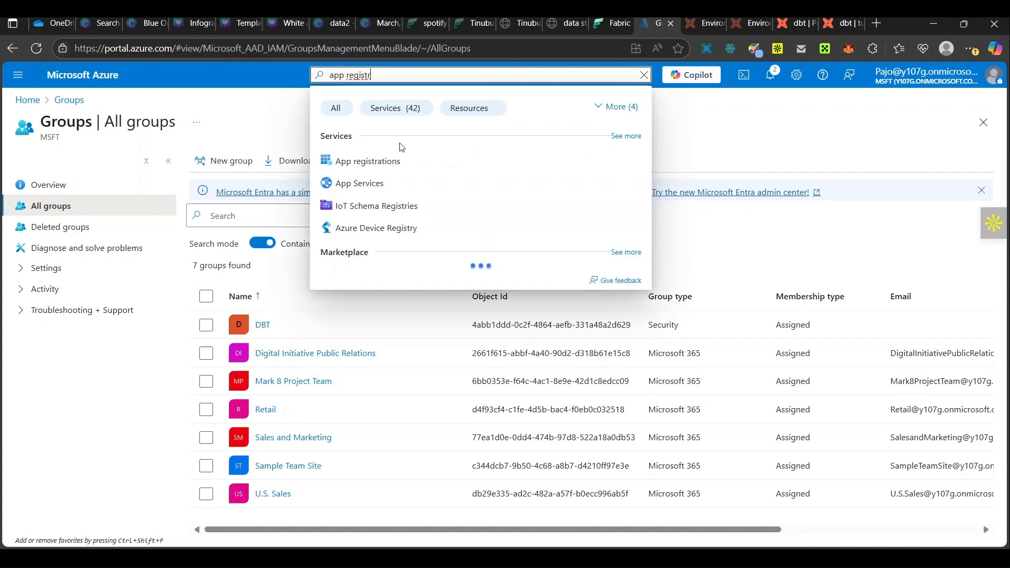
pyautogui.click(394, 159)
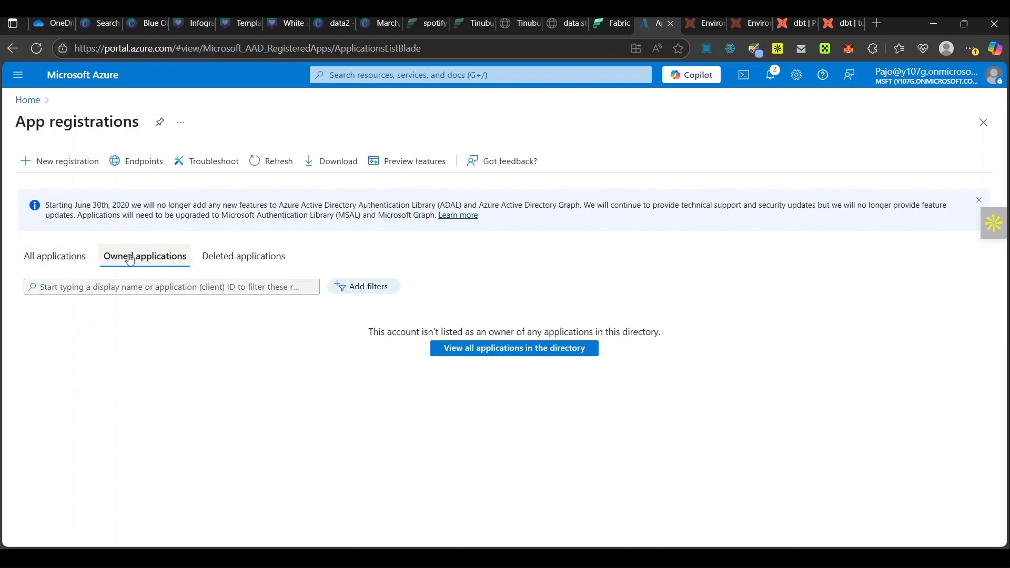
pyautogui.click(58, 258)
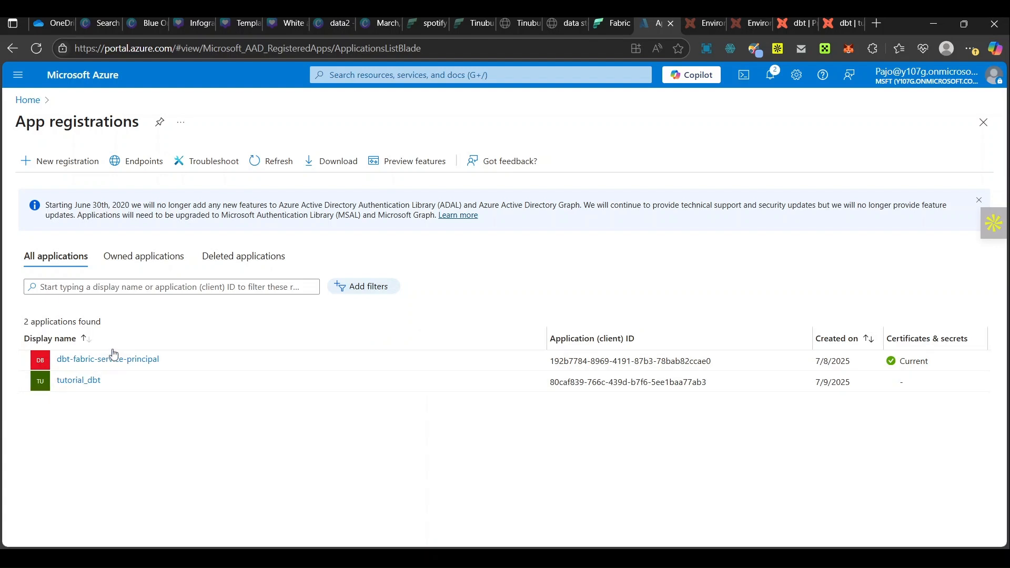
pyautogui.click(90, 380)
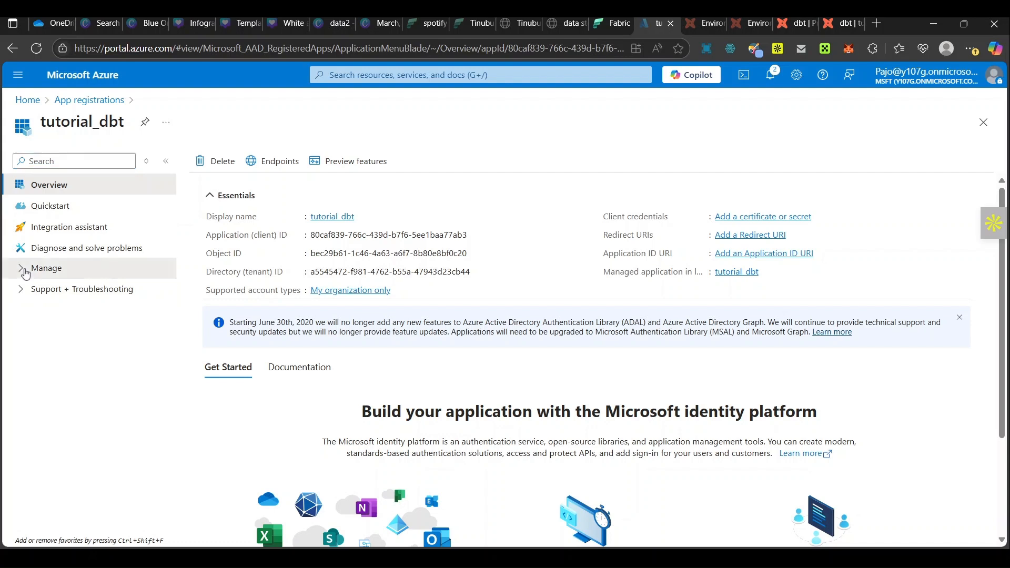
# Step: Start an API permission request for tutorial_dbt, choosing delegated permissions for Power BI Service
pyautogui.click(22, 267)
pyautogui.click(84, 374)
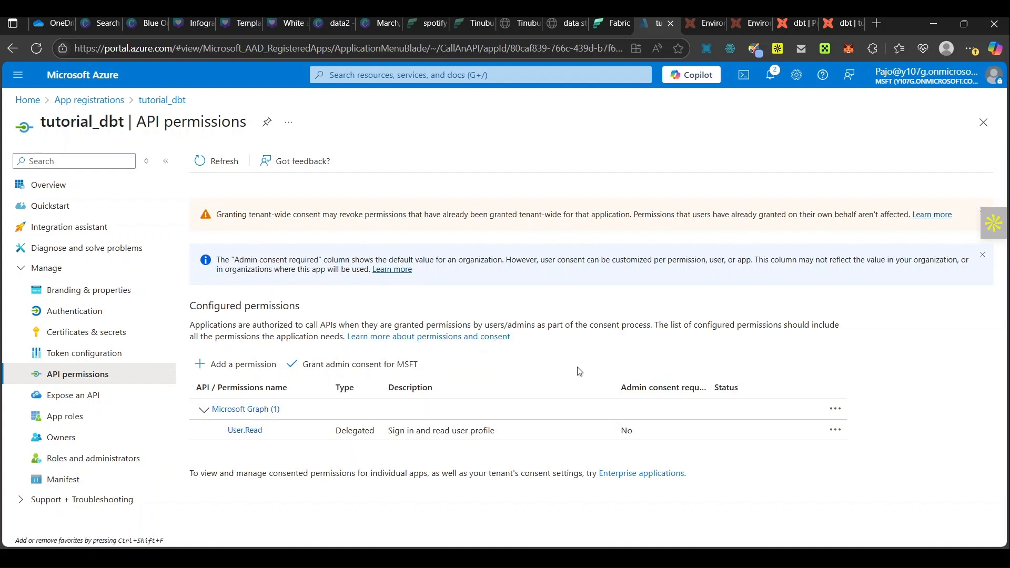
pyautogui.click(230, 368)
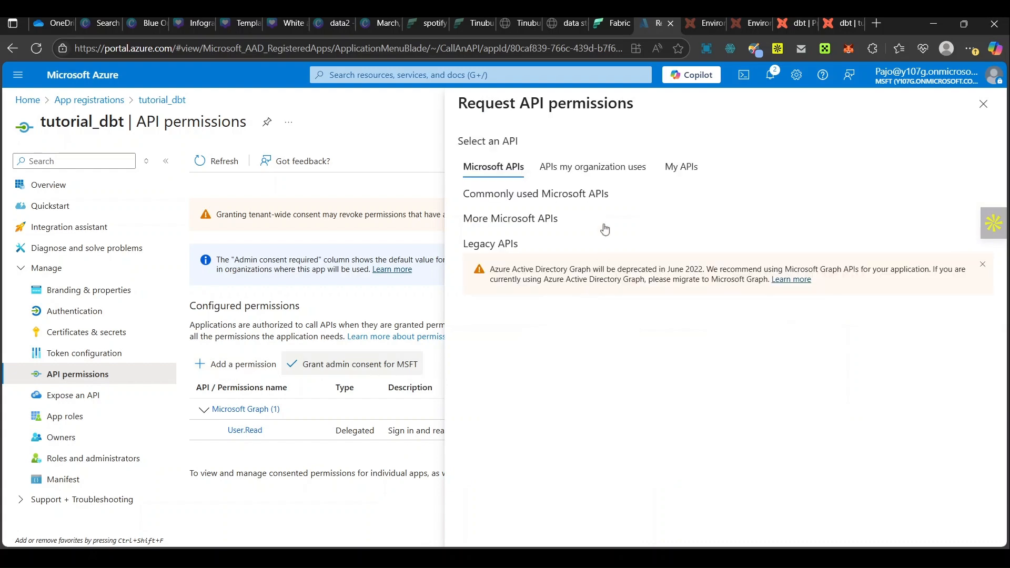
pyautogui.scroll(-4, 591, 383)
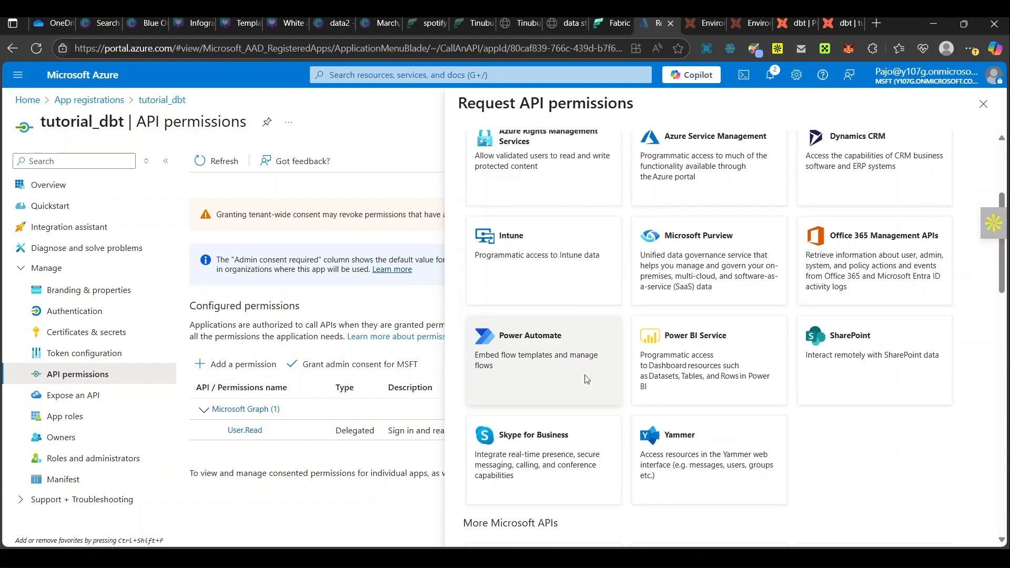
pyautogui.click(712, 337)
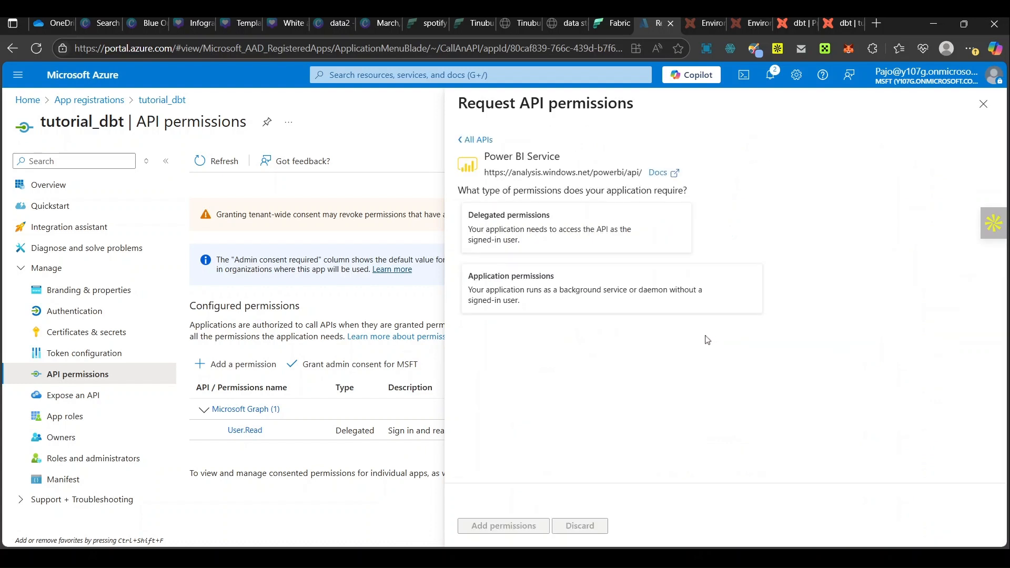
pyautogui.click(550, 241)
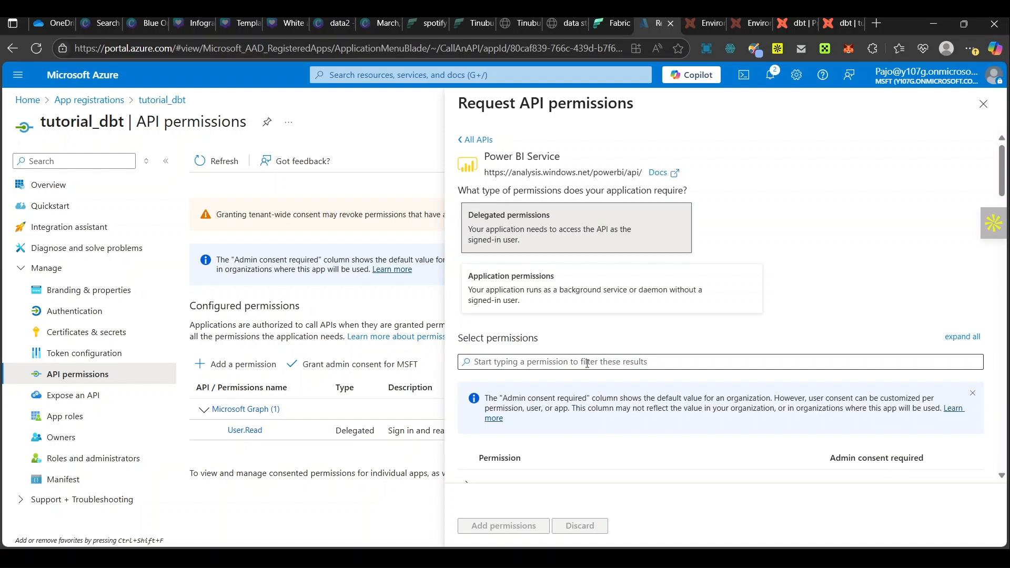
# Step: Add the Warehouse.Execute.All and Warehouse.ReadWrite.All delegated permissions to the app registration
pyautogui.scroll(-3, 585, 385)
pyautogui.scroll(-12, 582, 380)
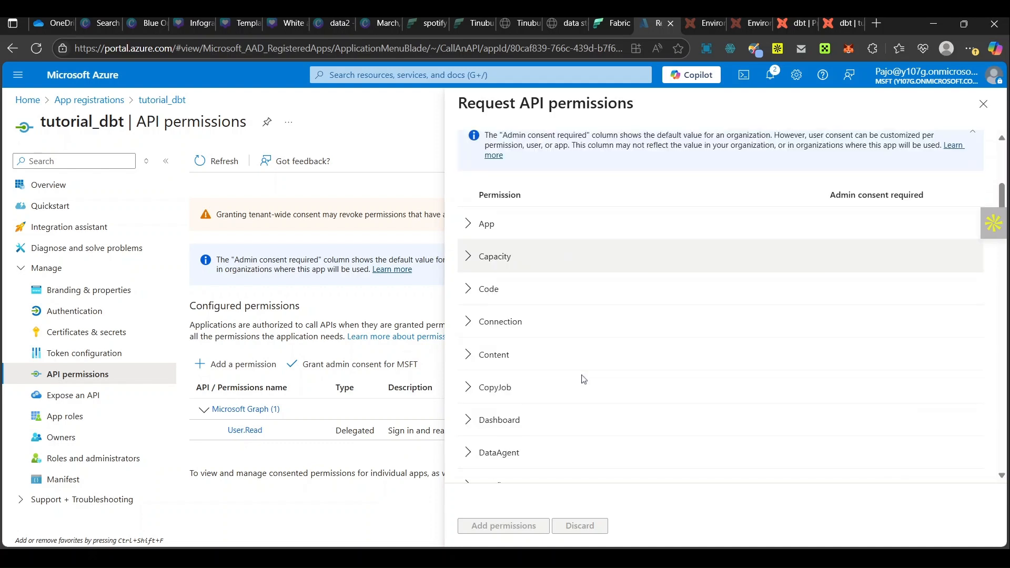
pyautogui.scroll(-10, 582, 379)
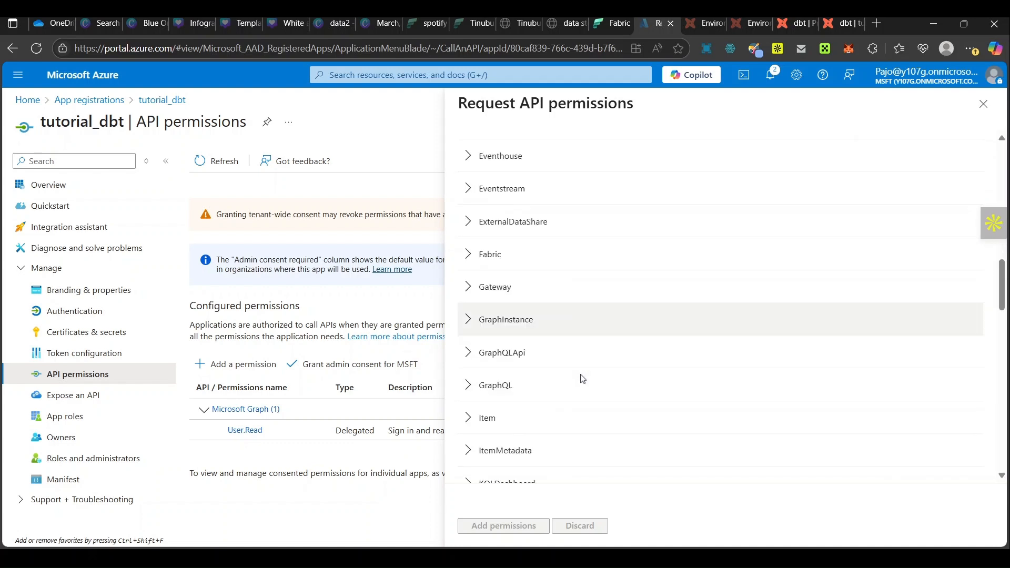
pyautogui.scroll(-10, 582, 378)
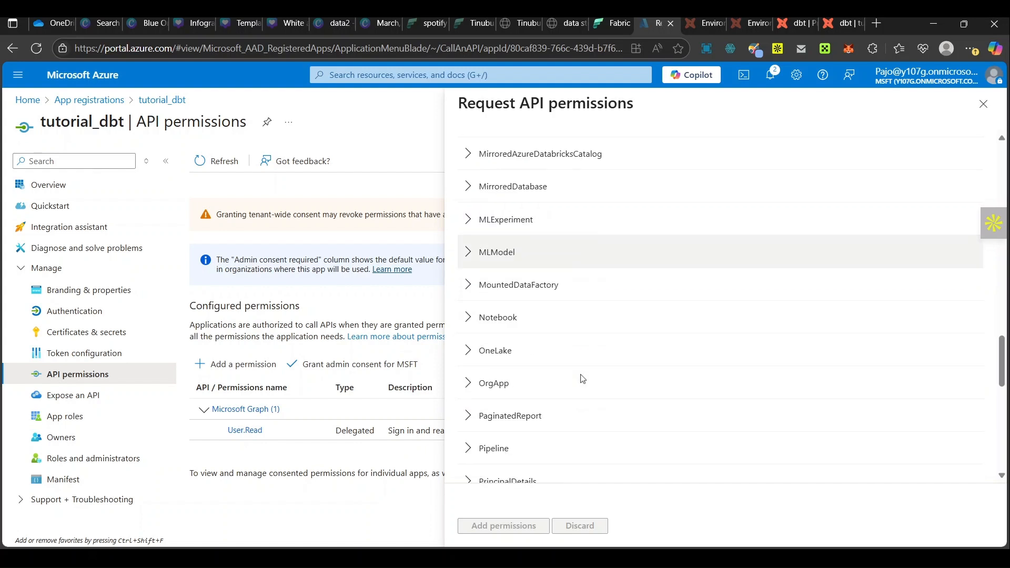
pyautogui.scroll(-3, 583, 378)
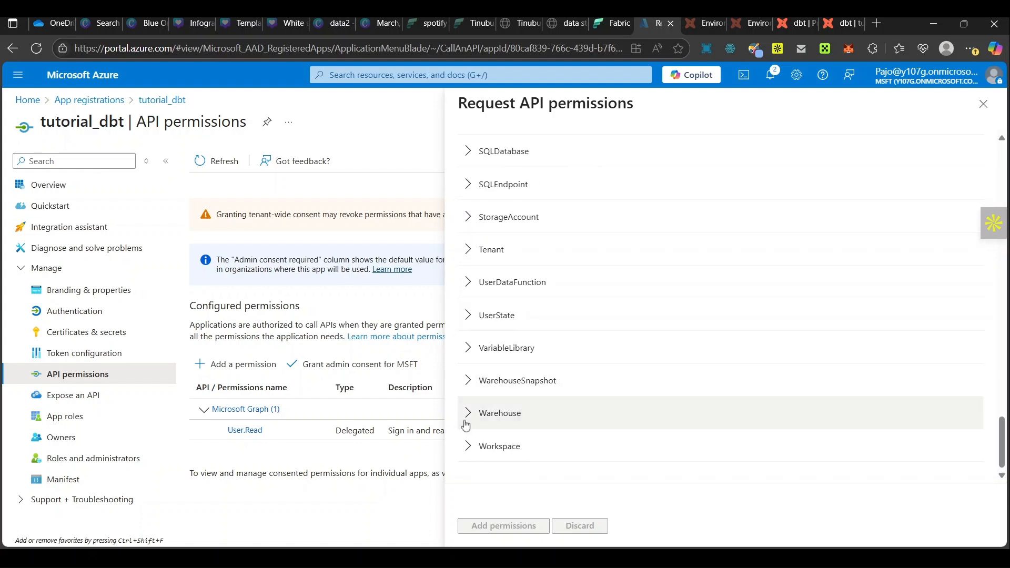
pyautogui.click(463, 423)
pyautogui.scroll(-2, 561, 382)
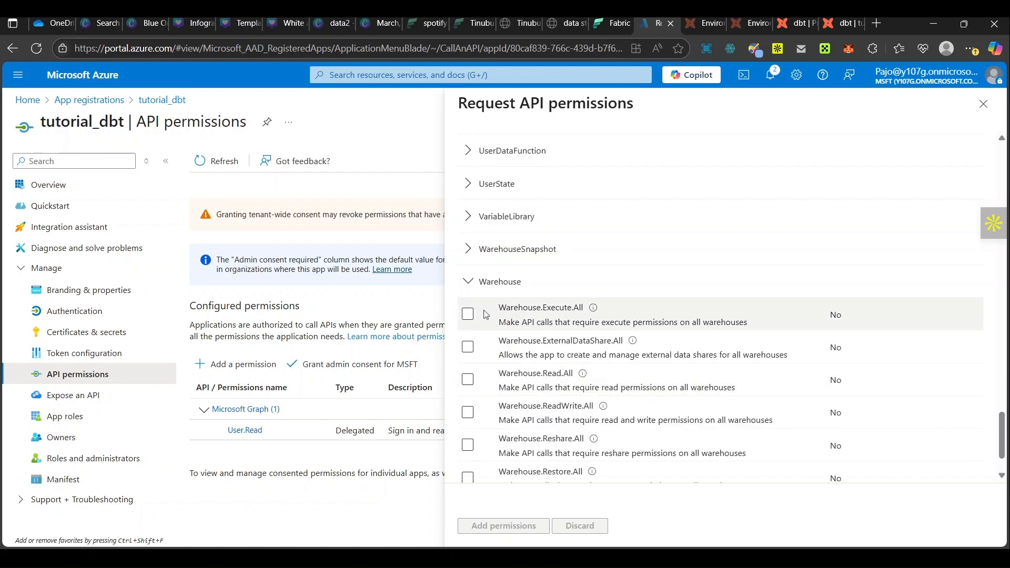
pyautogui.click(468, 315)
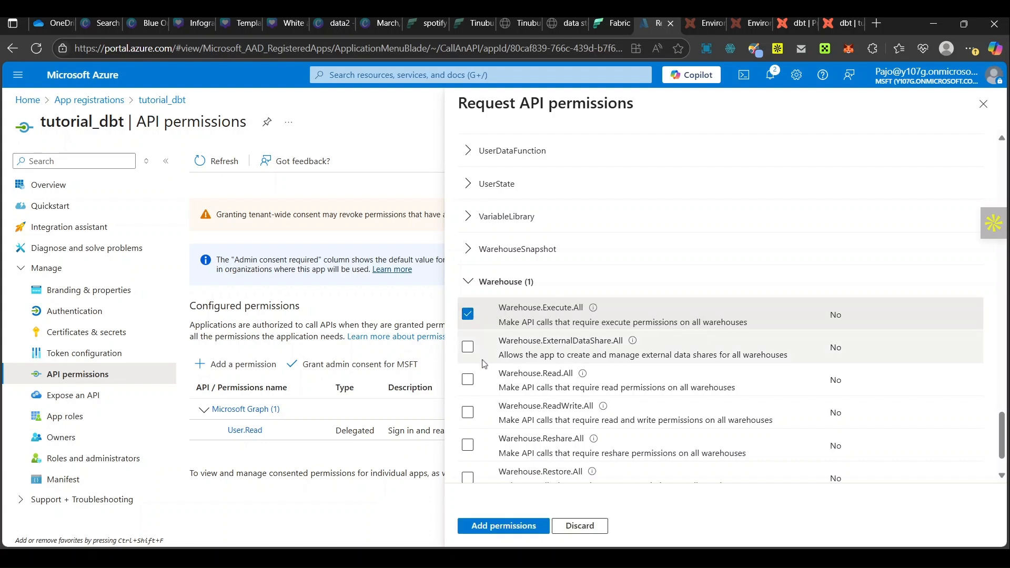
pyautogui.click(467, 413)
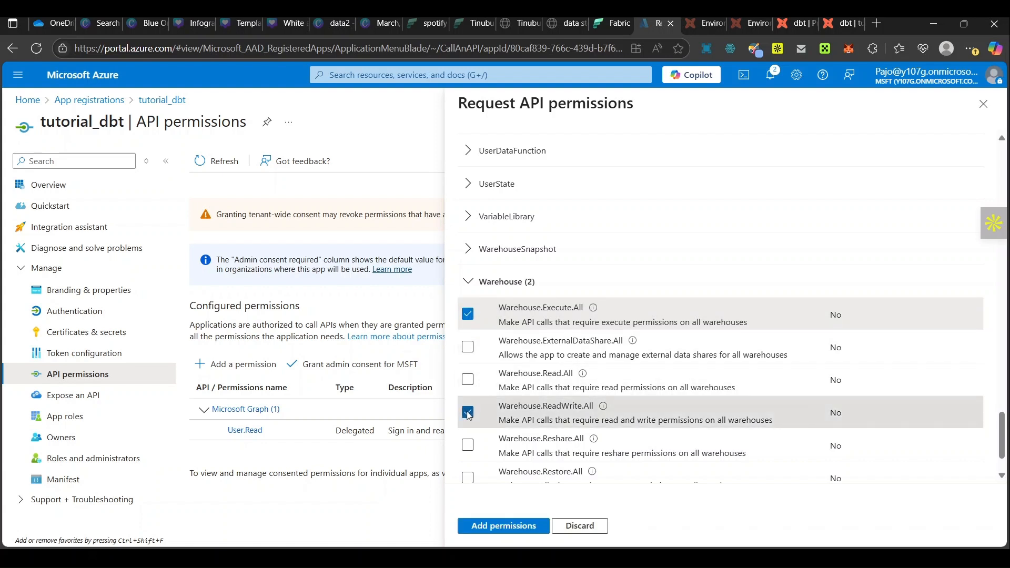
pyautogui.click(495, 527)
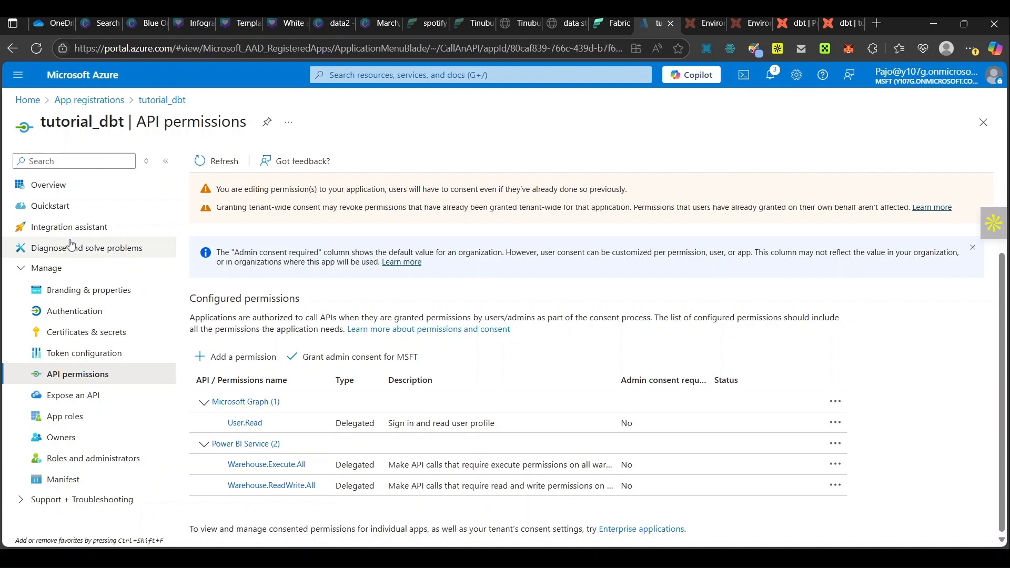
# Step: Check the app registration's overview IDs, and examine the service principal credential fields in the dbt project setup
pyautogui.click(69, 193)
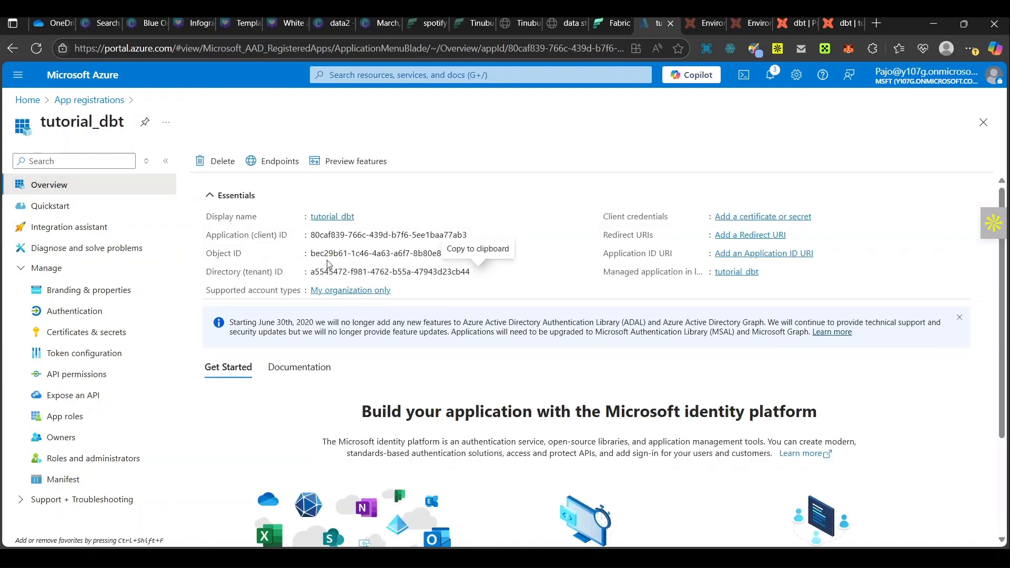
pyautogui.click(832, 27)
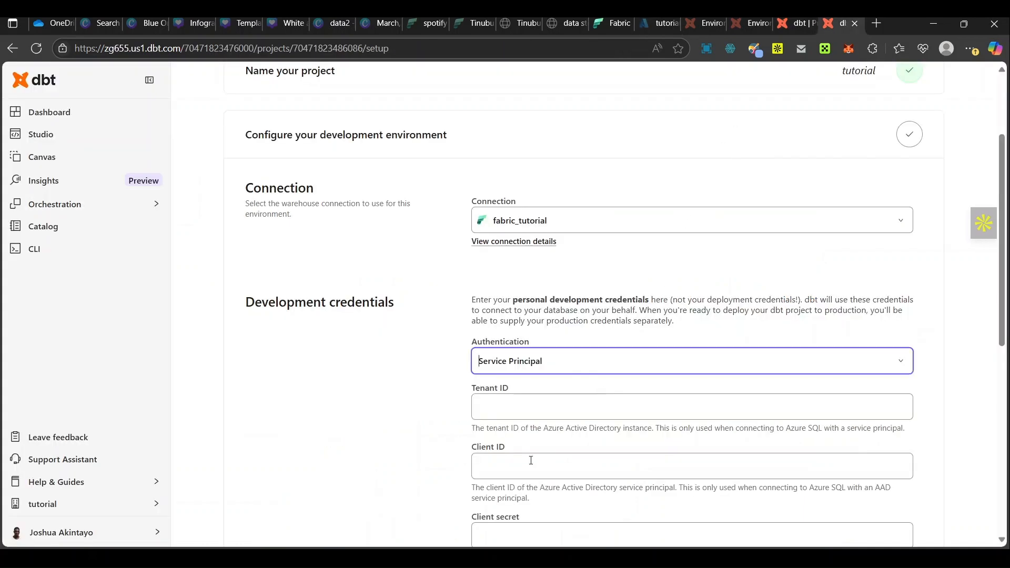
pyautogui.scroll(-2, 531, 460)
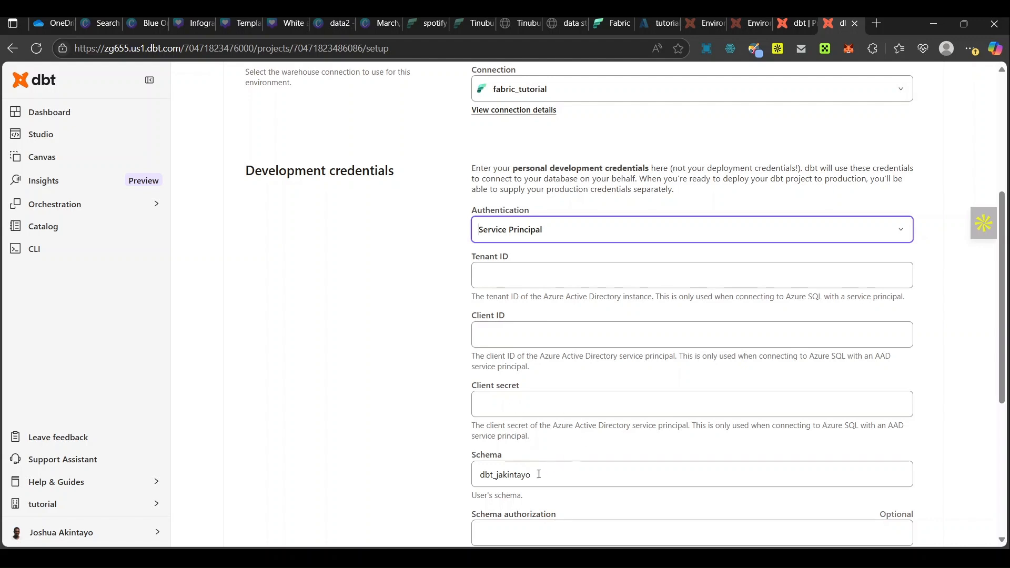
# Step: Return to the tutorial_dbt app in the Azure portal and create a client secret described as dbt_tutorial, expiring after 90 days (3 months)
pyautogui.click(649, 20)
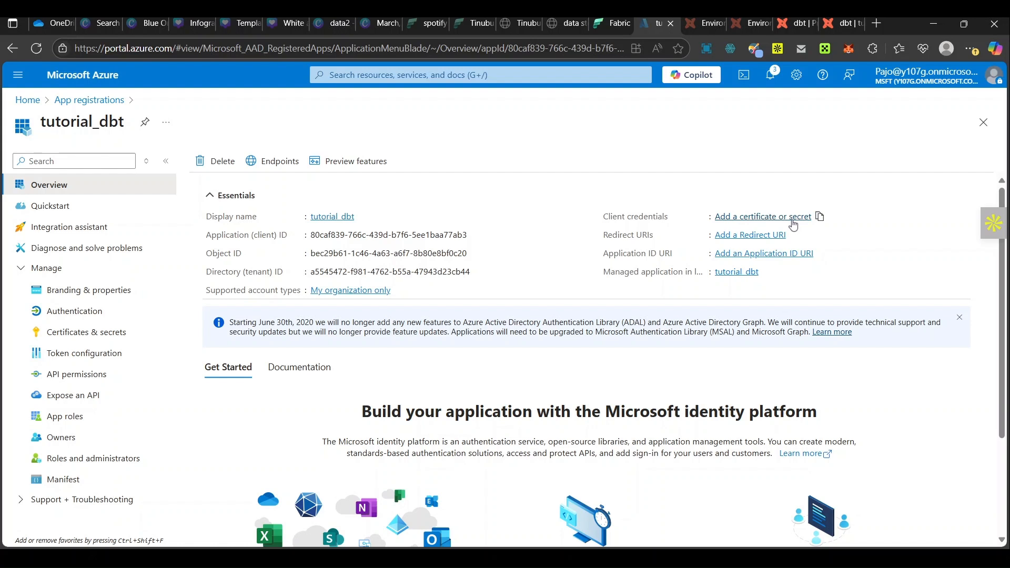
pyautogui.click(792, 218)
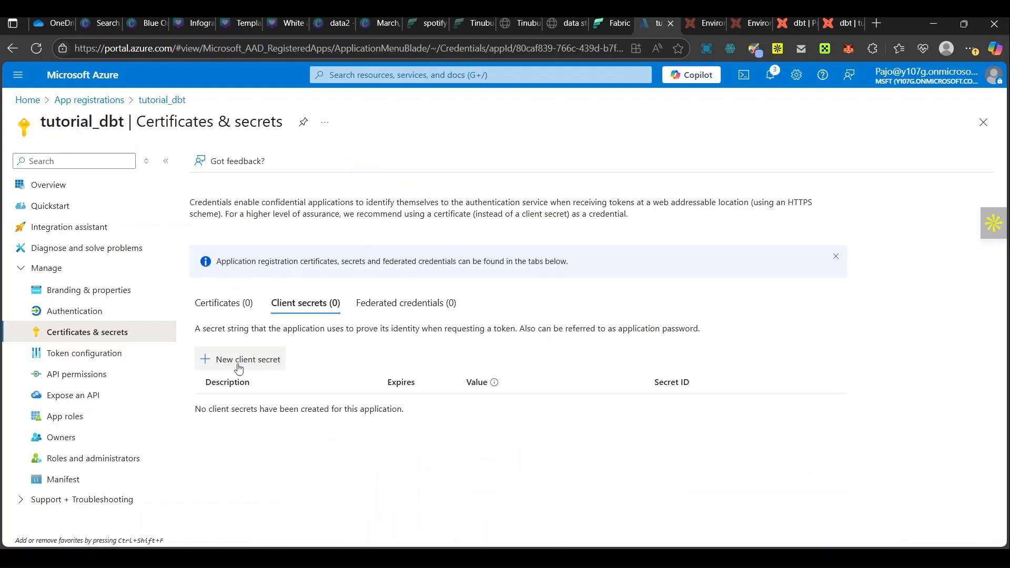
pyautogui.click(238, 360)
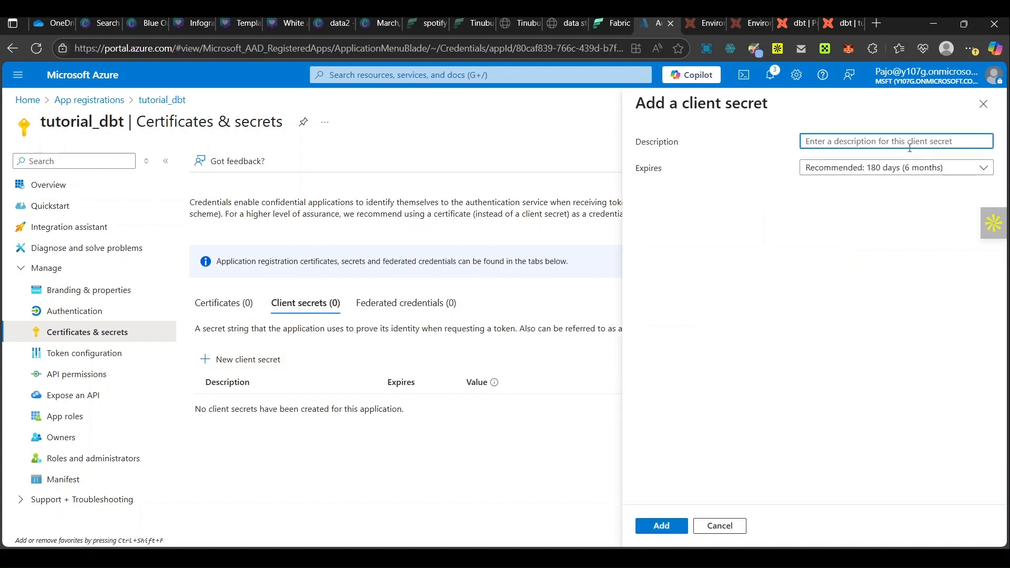
pyautogui.write('dbt_tuto')
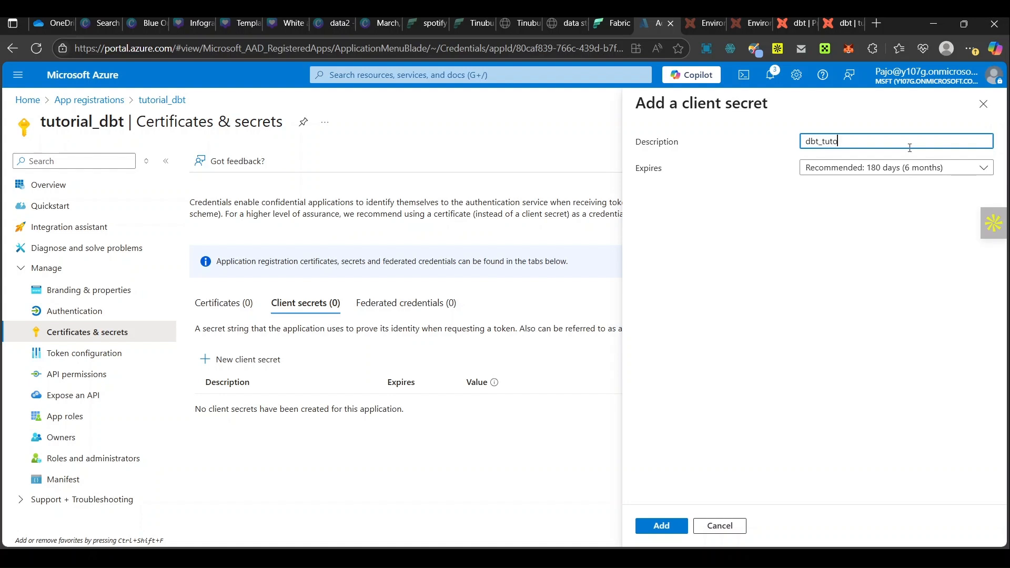
pyautogui.write('rial')
pyautogui.click(981, 168)
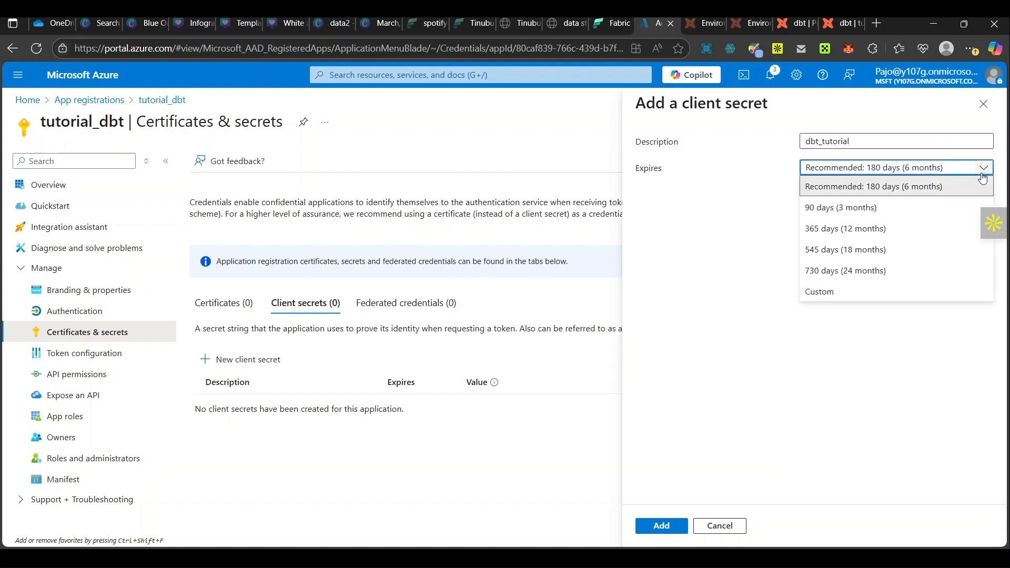
pyautogui.click(902, 209)
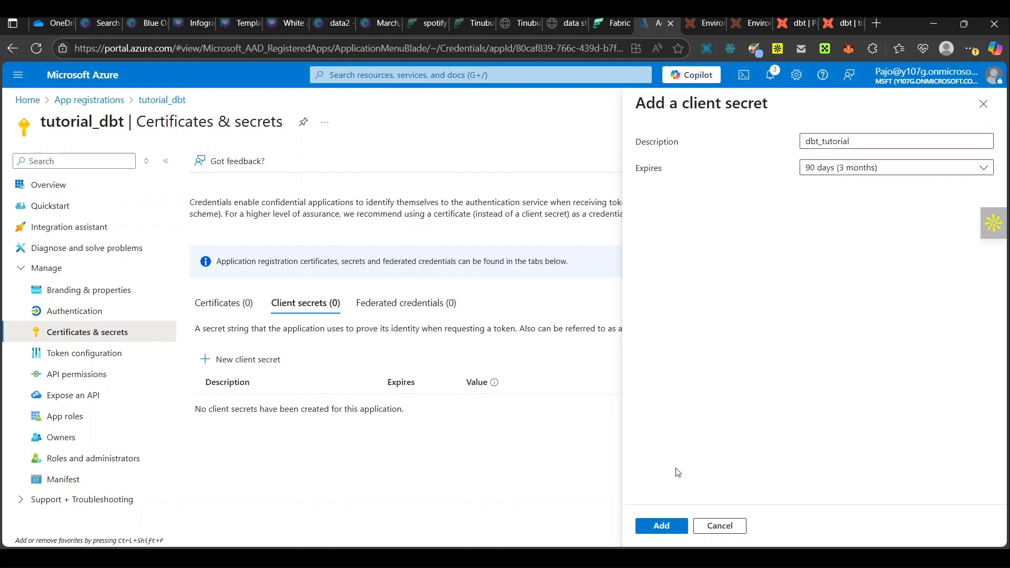
pyautogui.click(663, 528)
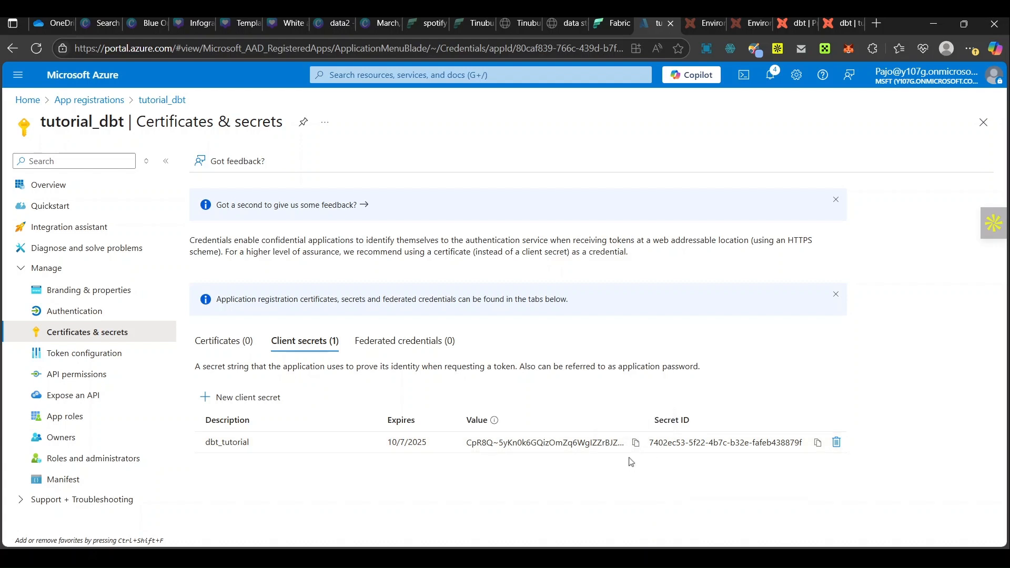
# Step: Copy the new client secret's value and paste it into the Client secret field of the dbt development credentials
pyautogui.click(635, 442)
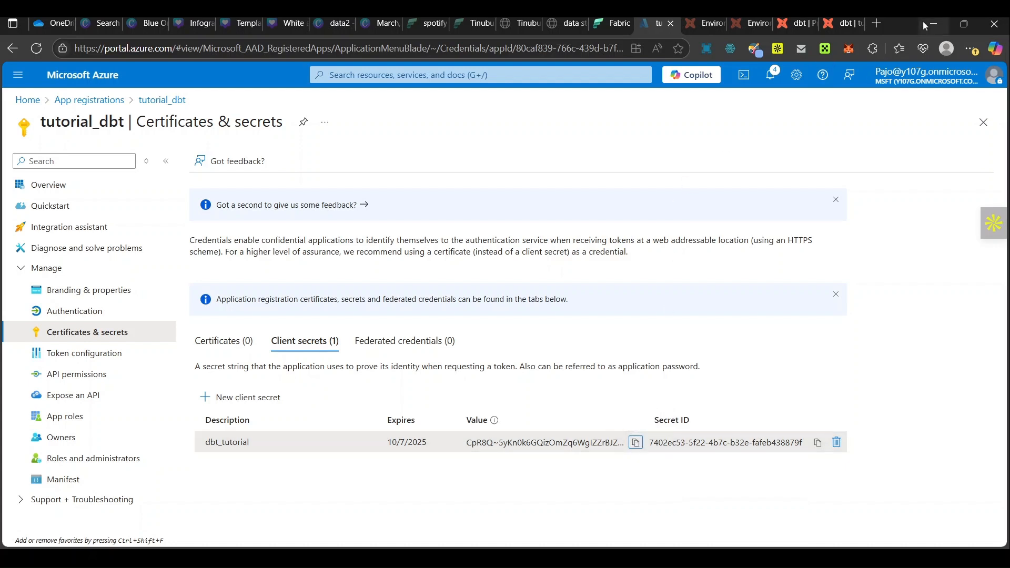
pyautogui.click(845, 23)
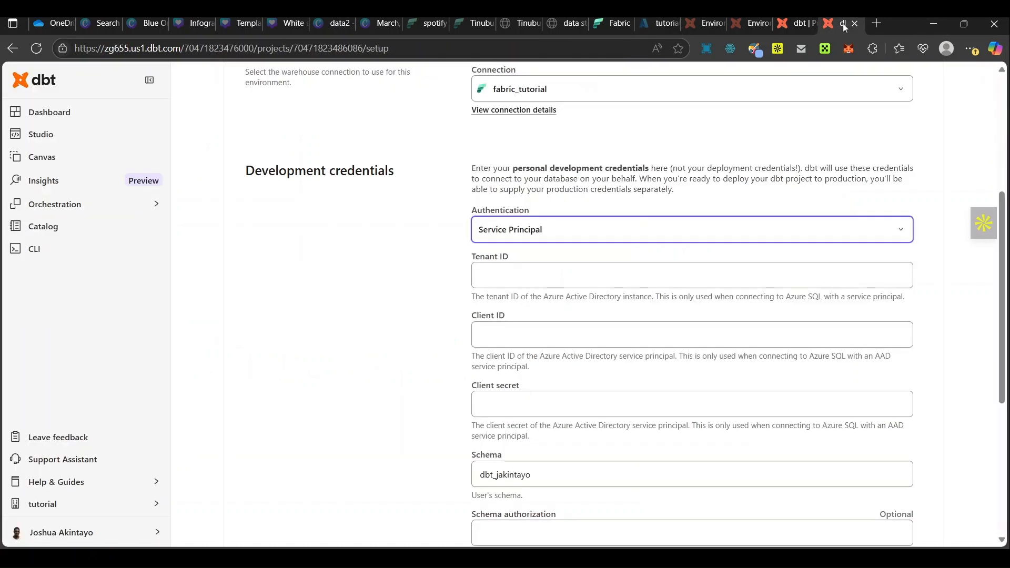
pyautogui.click(551, 409)
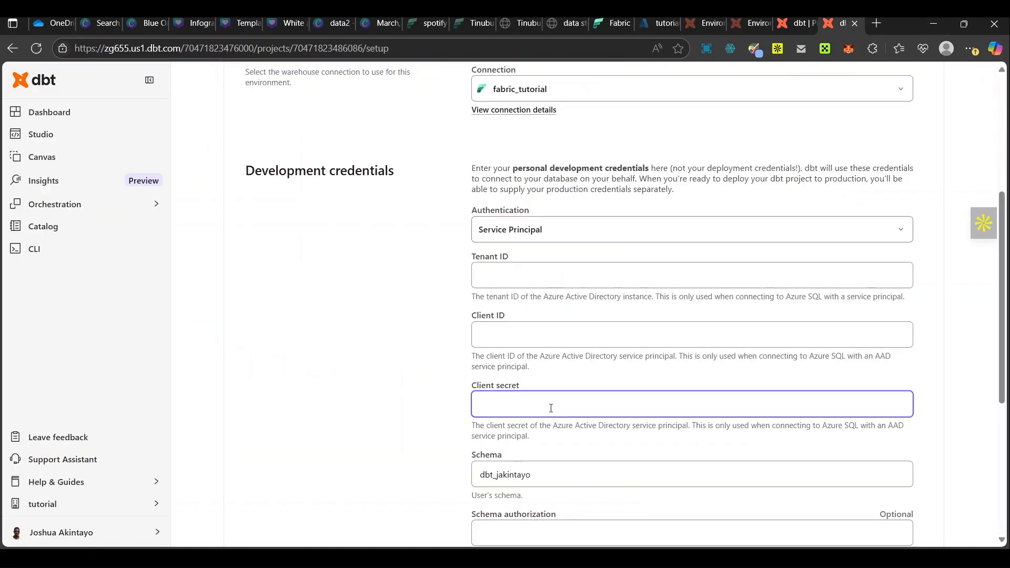
pyautogui.hotkey('ctrl', 'v')
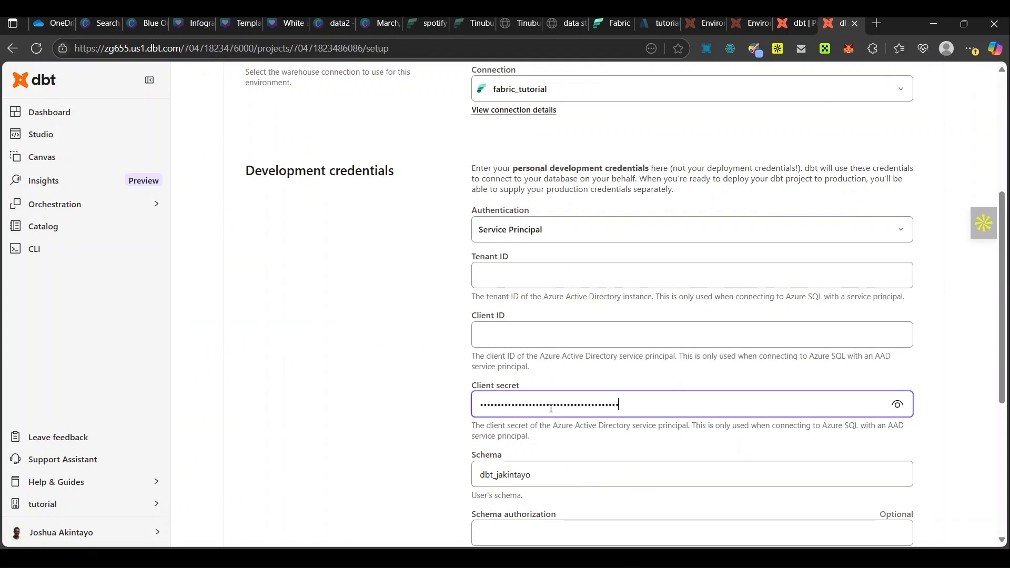
# Step: Copy the Application (client) ID from the tutorial_dbt overview in Azure into the Client ID field of the dbt development credentials
pyautogui.click(896, 406)
pyautogui.click(897, 406)
pyautogui.click(657, 24)
pyautogui.click(70, 187)
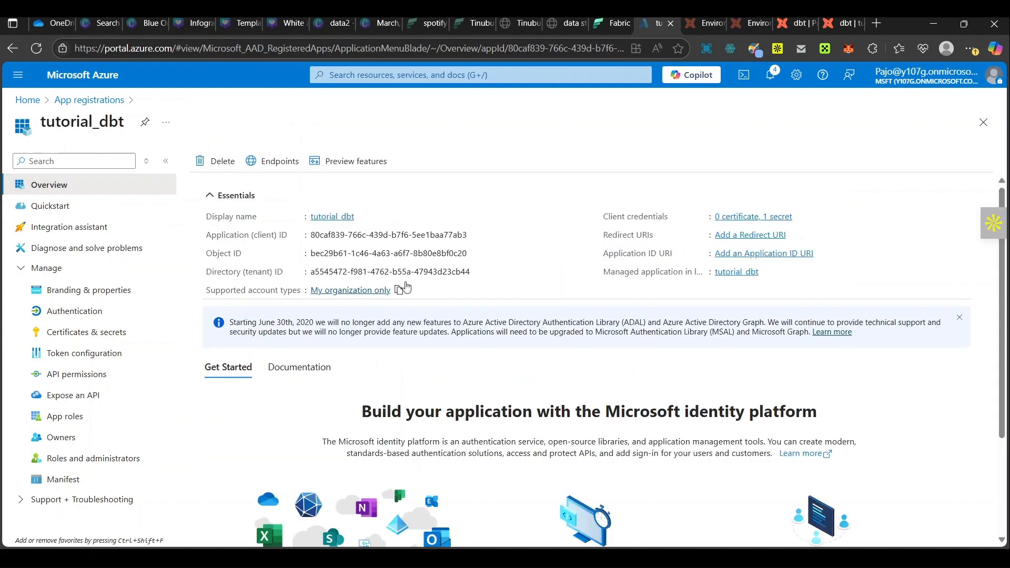
pyautogui.click(475, 235)
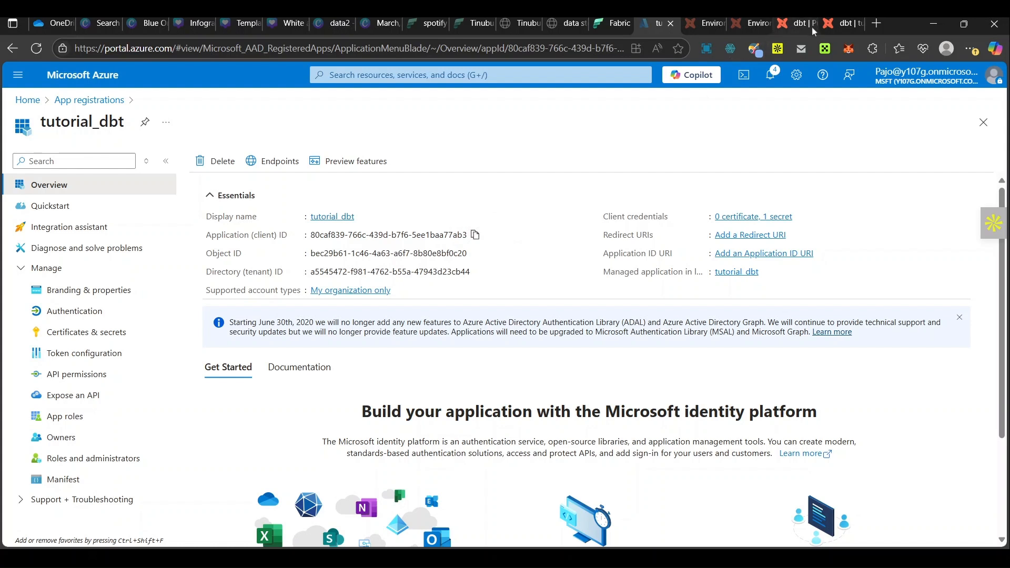
pyautogui.click(836, 23)
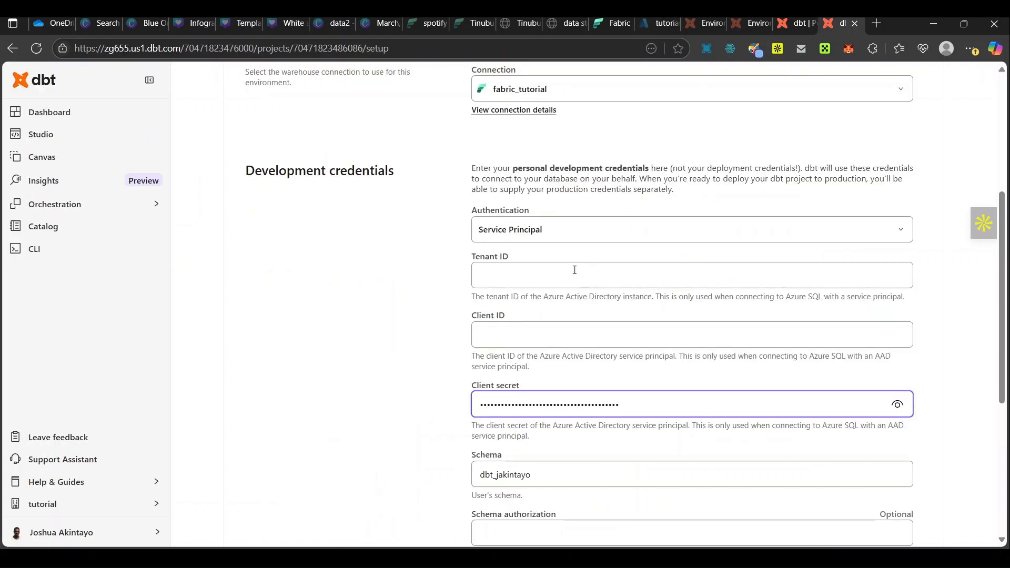
pyautogui.click(525, 332)
pyautogui.hotkey('ctrl', 'v')
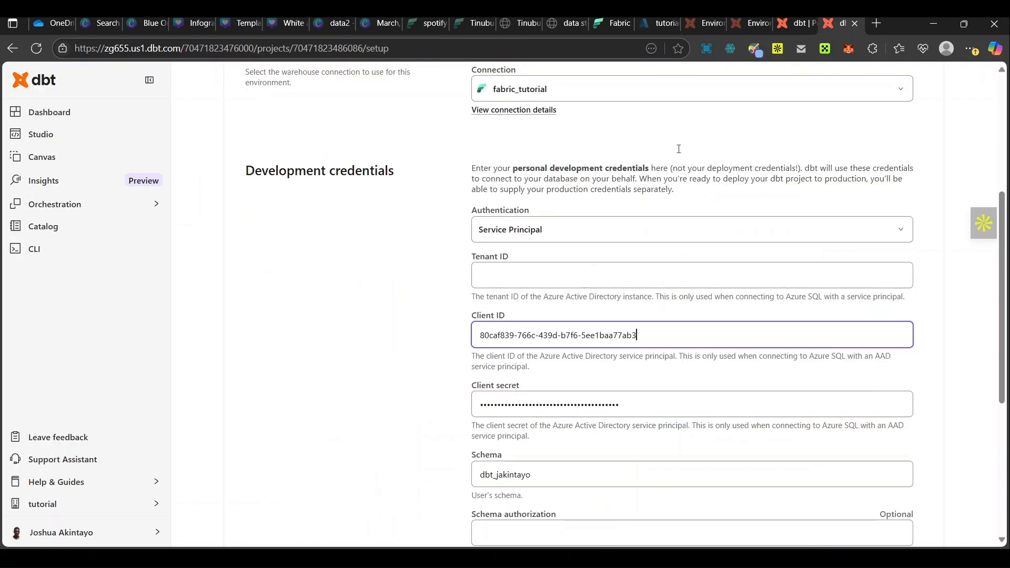
# Step: Copy the Directory (tenant) ID from the Azure app overview into the Tenant ID field of the dbt development credentials
pyautogui.click(622, 21)
pyautogui.click(663, 27)
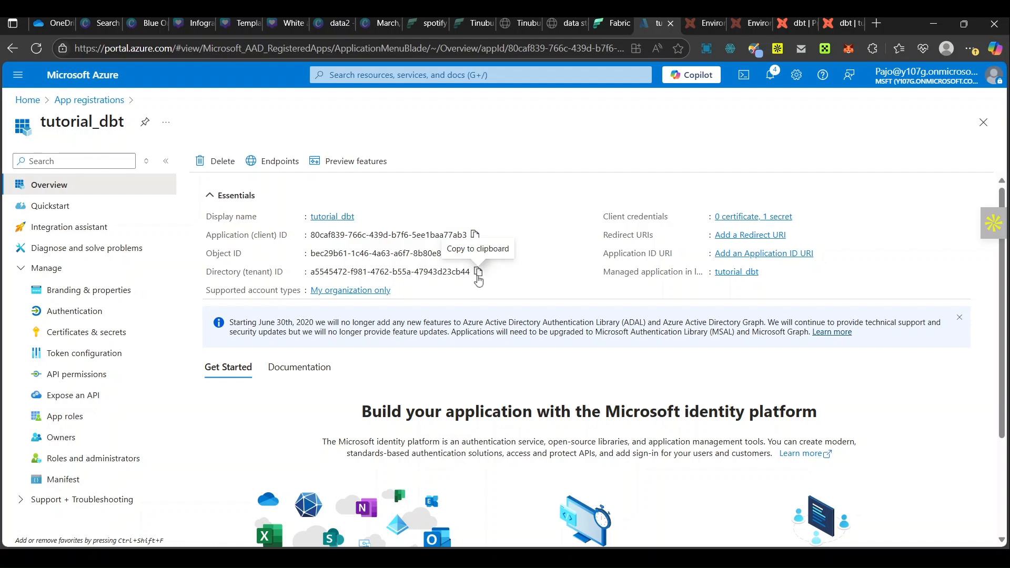
pyautogui.click(479, 278)
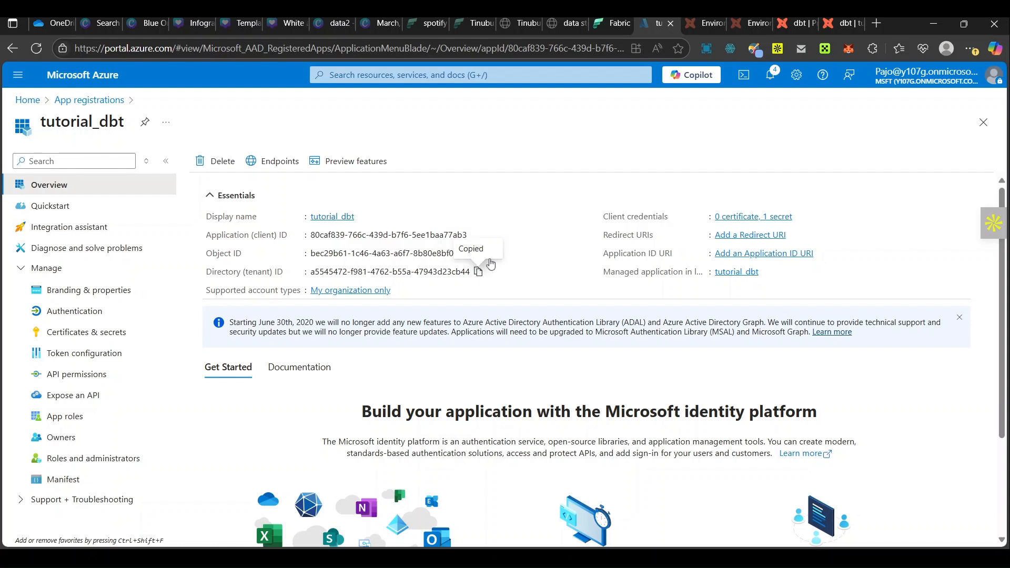
pyautogui.click(833, 27)
pyautogui.click(526, 274)
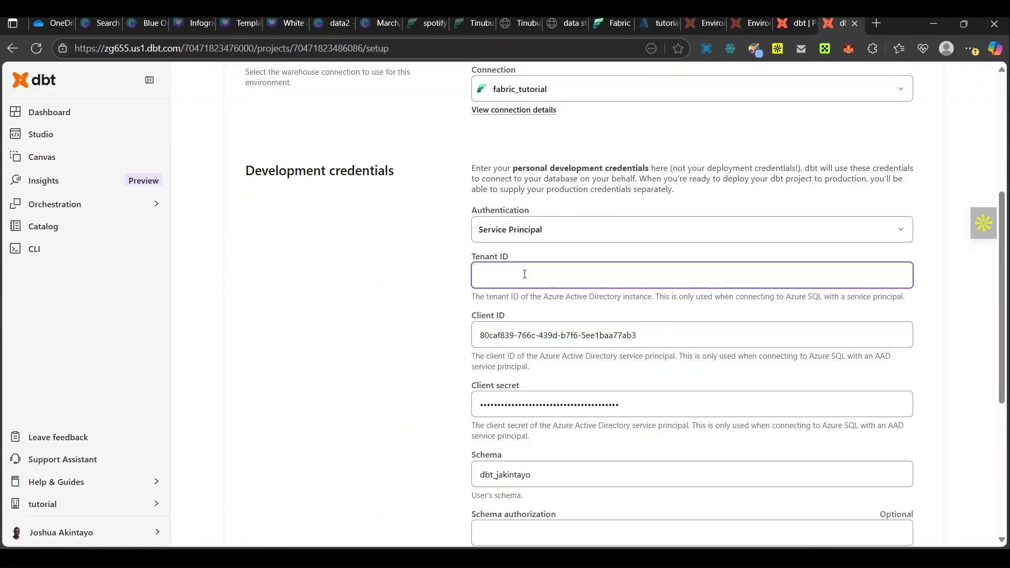
pyautogui.hotkey('ctrl', 'v')
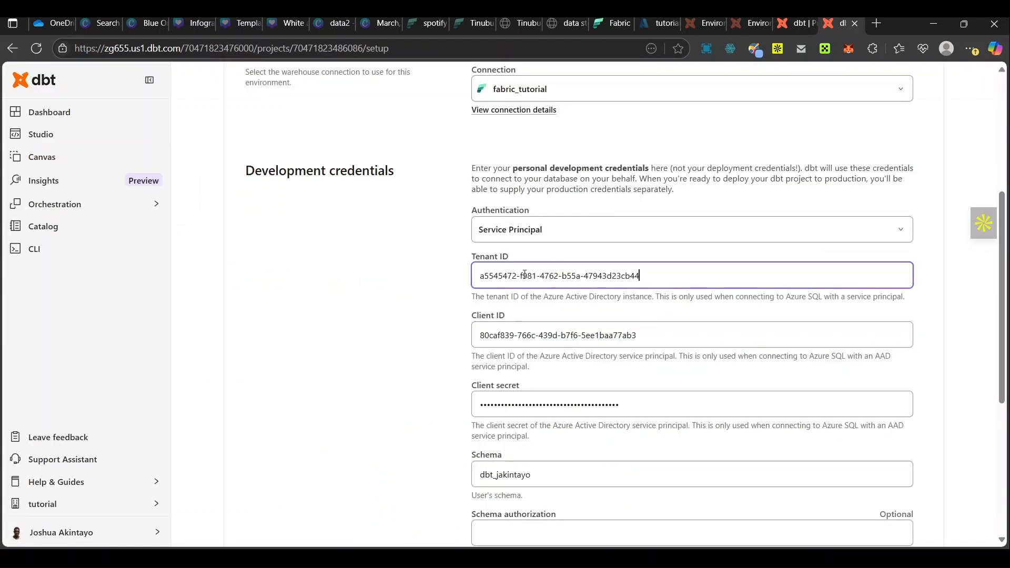
# Step: Switch to Microsoft Fabric and start a new SQL query in tutorial-warehouse
pyautogui.click(542, 474)
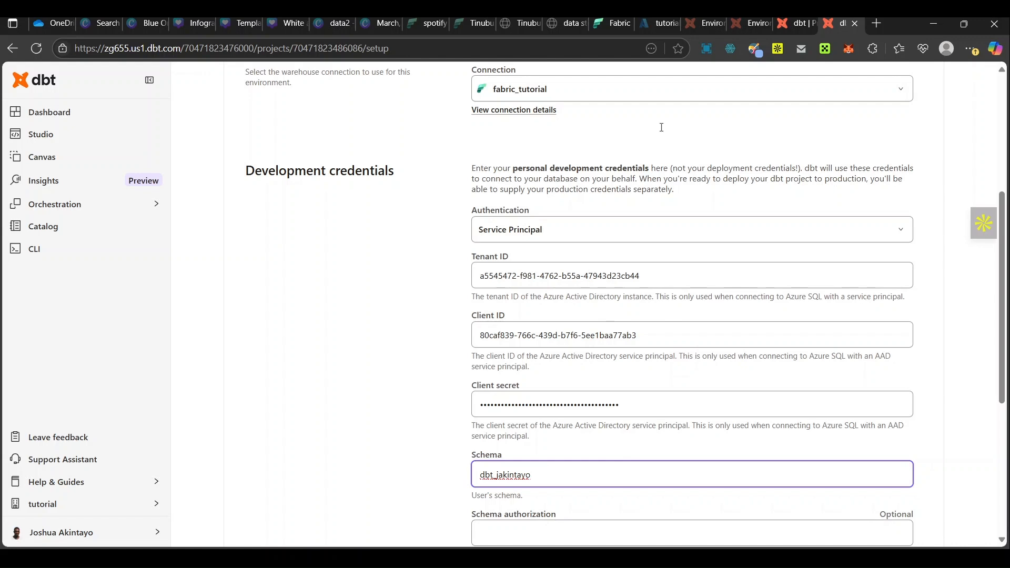
pyautogui.click(611, 23)
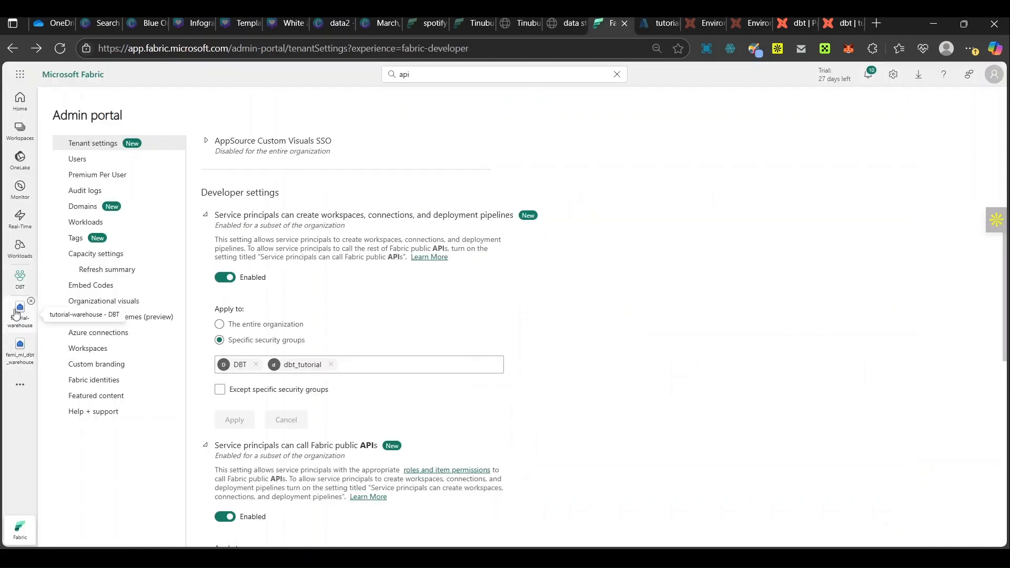
pyautogui.click(17, 311)
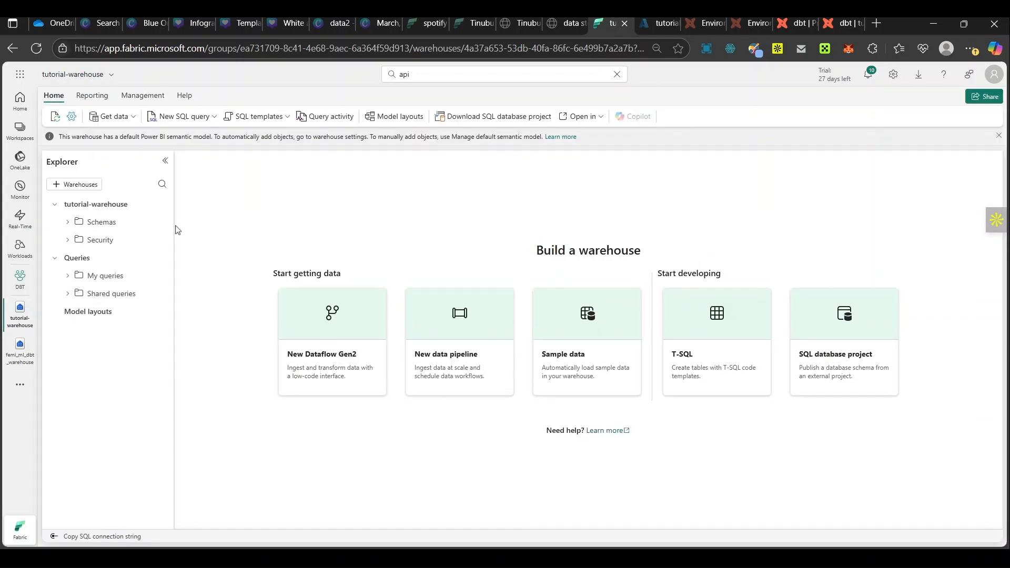
pyautogui.click(189, 120)
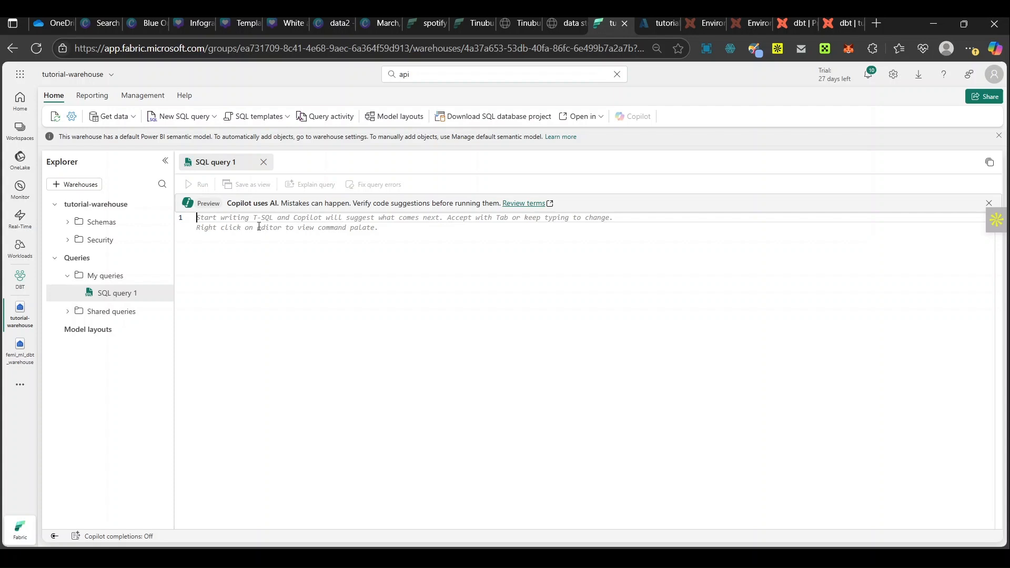
# Step: Write the statement GRANT CONNECT TO [tutorial] in the SQL query
pyautogui.write('grant')
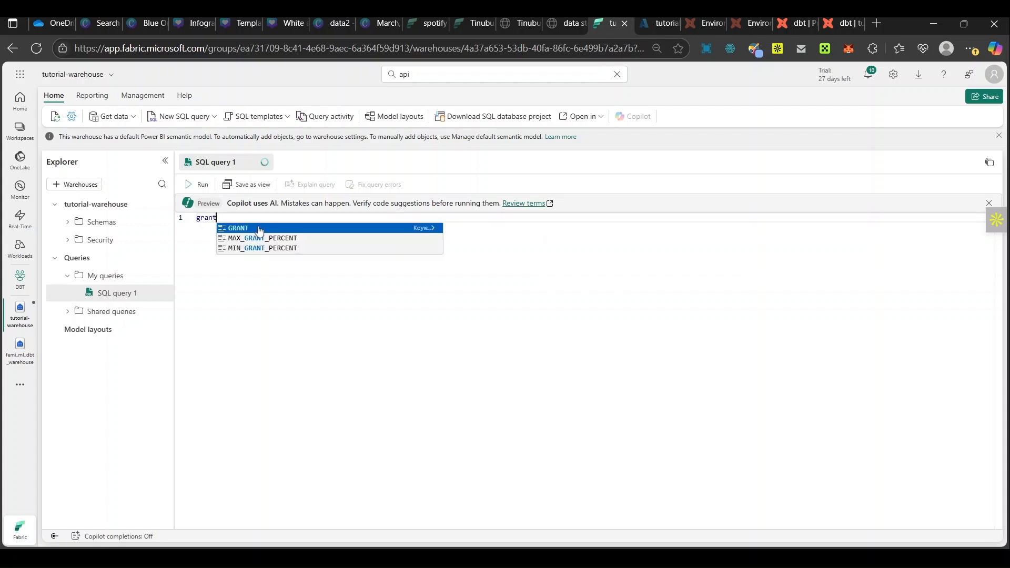
pyautogui.press('Tab')
pyautogui.write('co')
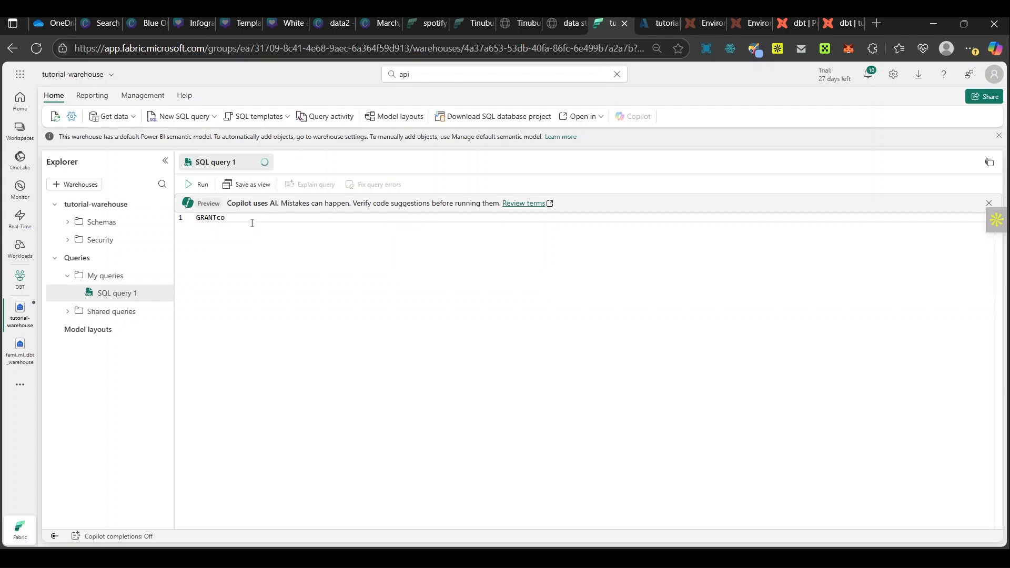
pyautogui.press('BackSpace')
pyautogui.press('BackSpace')
pyautogui.write('conne')
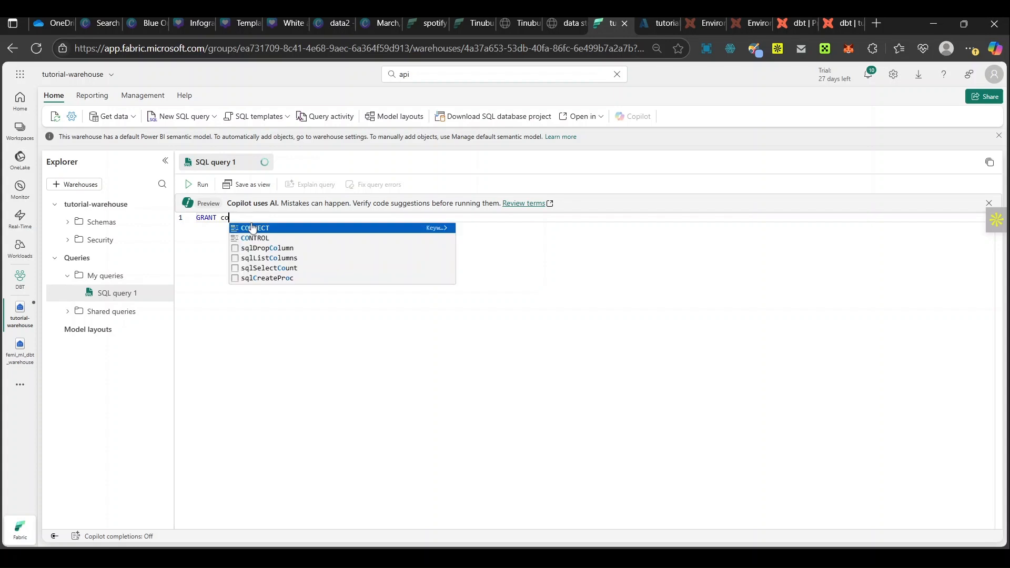
pyautogui.click(266, 225)
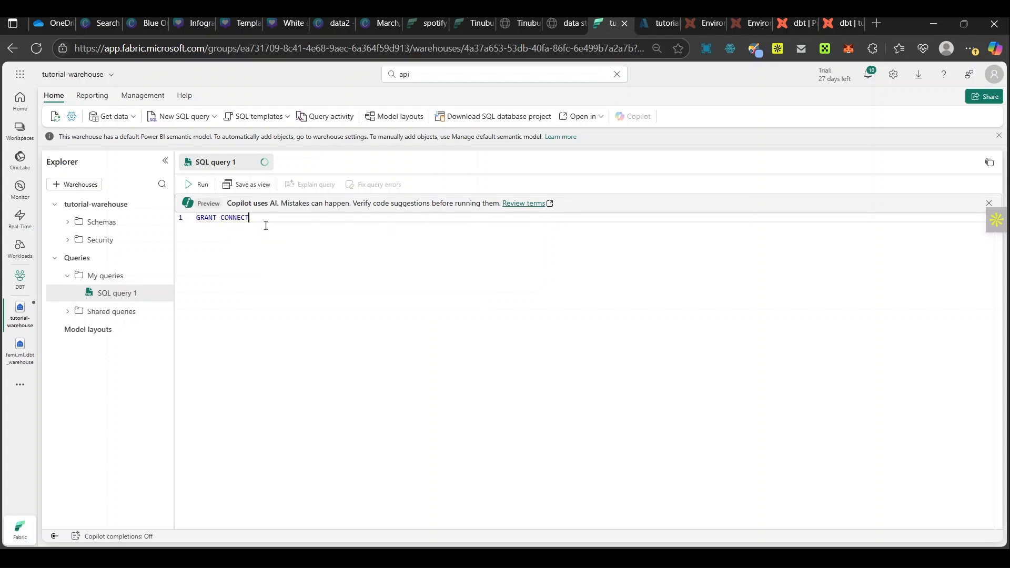
pyautogui.write('TO [dbt')
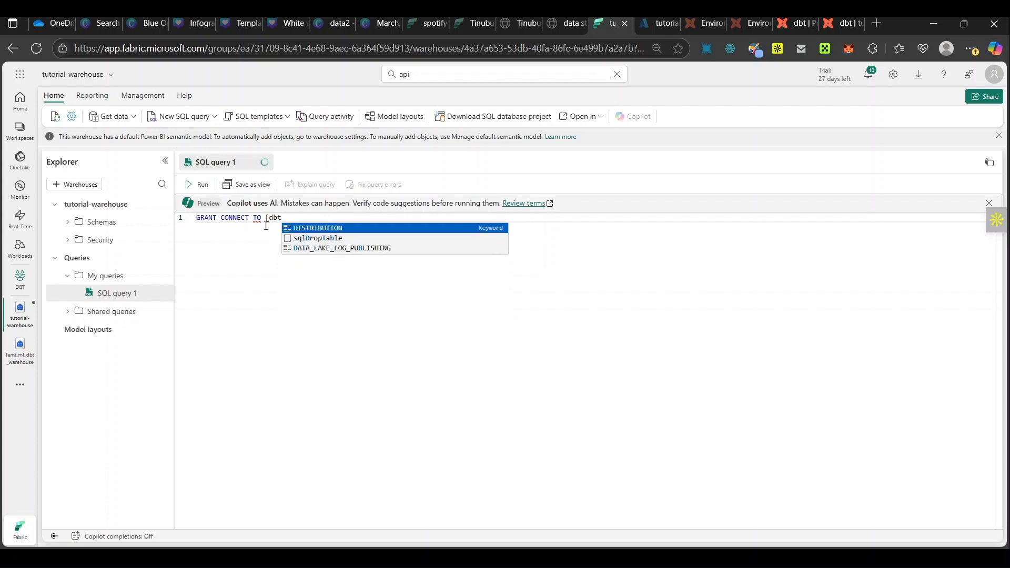
pyautogui.write('_tut')
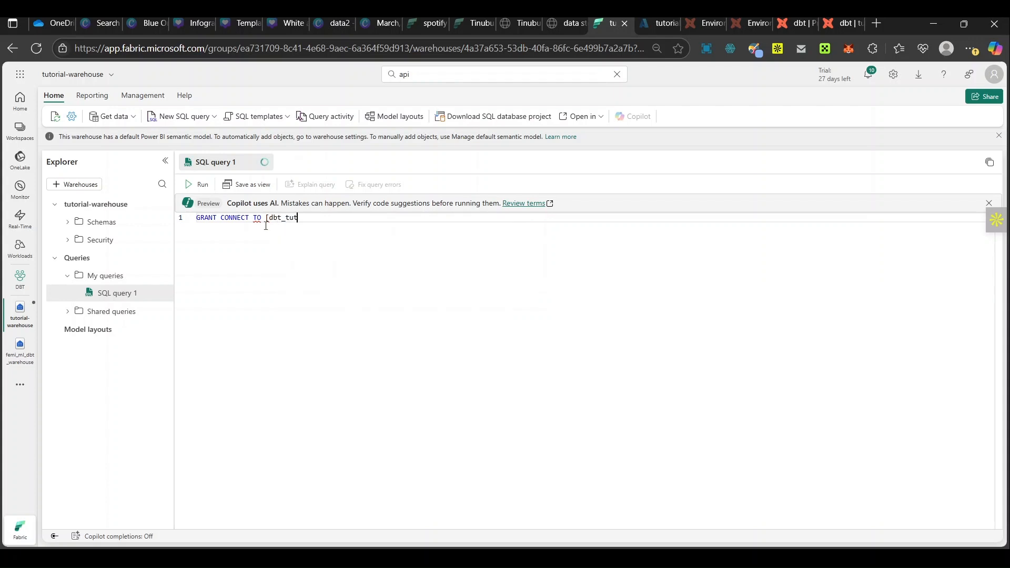
pyautogui.write('or')
pyautogui.press('BackSpace')
pyautogui.press('BackSpace')
pyautogui.press('BackSpace')
pyautogui.press('BackSpace')
pyautogui.press('BackSpace')
pyautogui.press('BackSpace')
pyautogui.press('BackSpace')
pyautogui.press('BackSpace')
pyautogui.press('BackSpace')
pyautogui.write('tutorial]')
# Step: Check the service principal's display name in the Azure app registrations list and return to the Fabric query
pyautogui.click(661, 27)
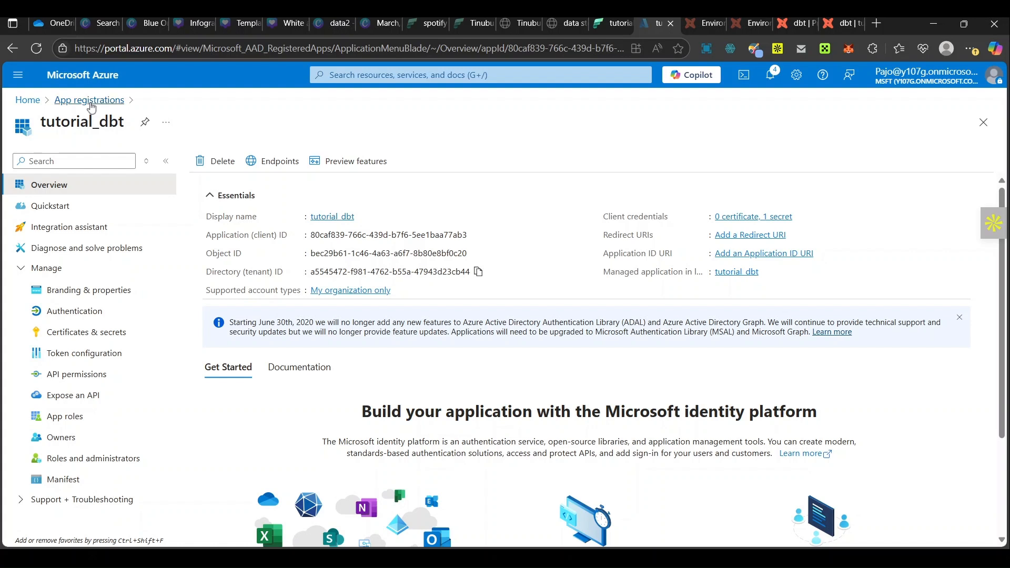
pyautogui.click(91, 105)
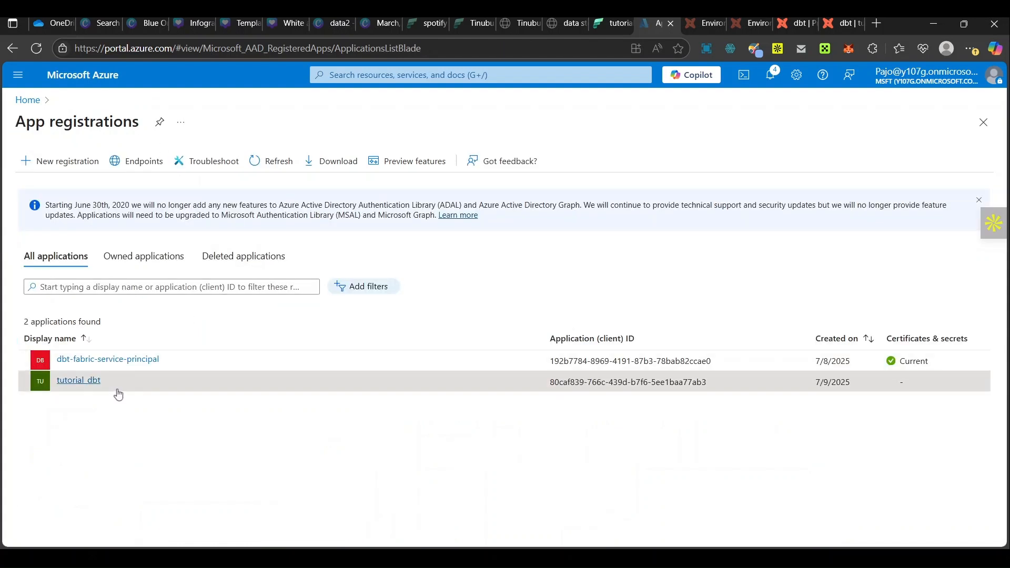
pyautogui.click(620, 24)
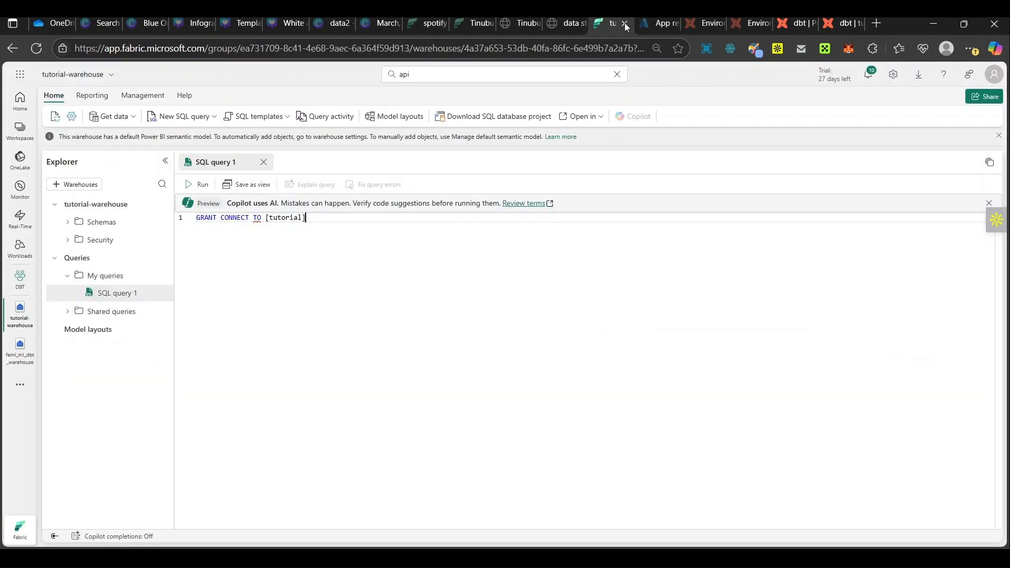
# Step: Extend the grantee name to [tutorial_dbt] and run the GRANT CONNECT statement
pyautogui.click(303, 217)
pyautogui.write('_dbt')
pyautogui.click(197, 185)
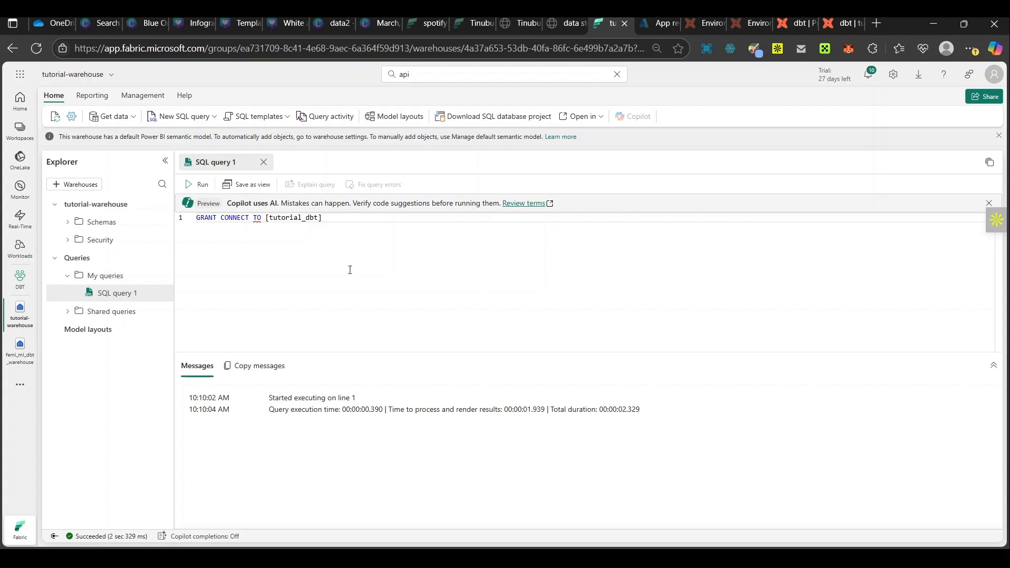
# Step: Expand the warehouse's Schemas folder and inspect the object folders of the dbo schema
pyautogui.click(333, 218)
pyautogui.hotkey('ctrl', 'a')
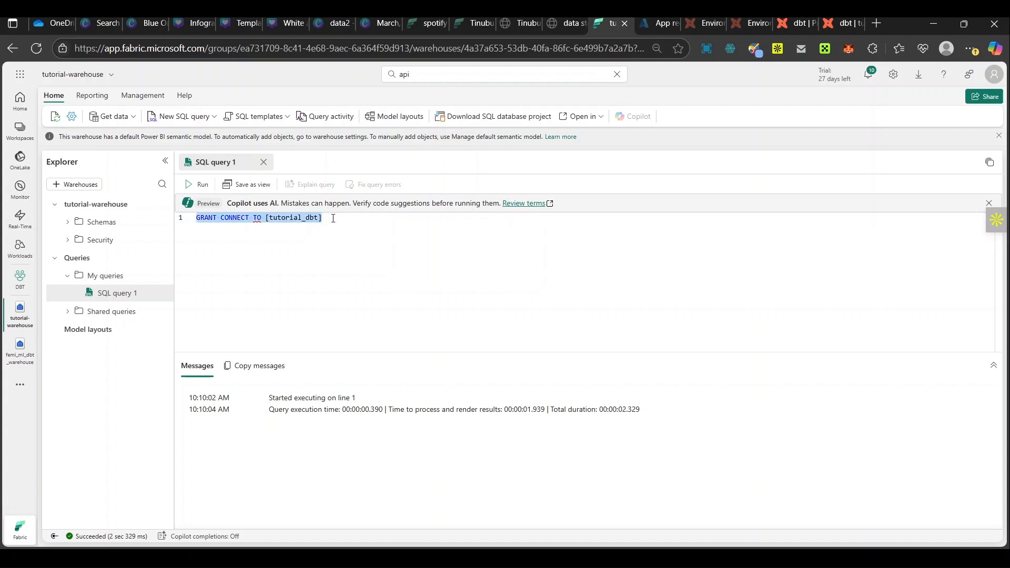
pyautogui.click(68, 229)
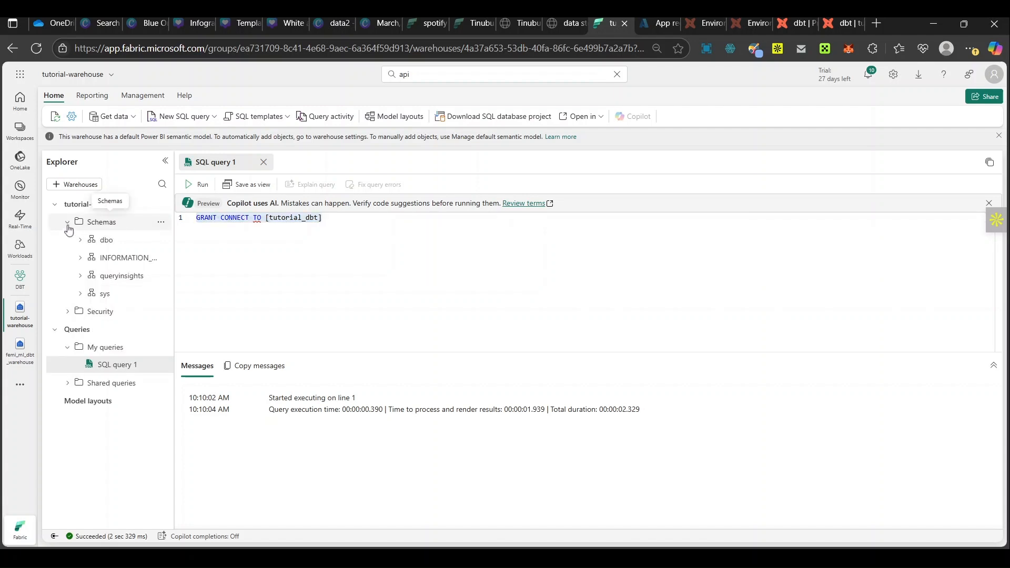
pyautogui.click(81, 243)
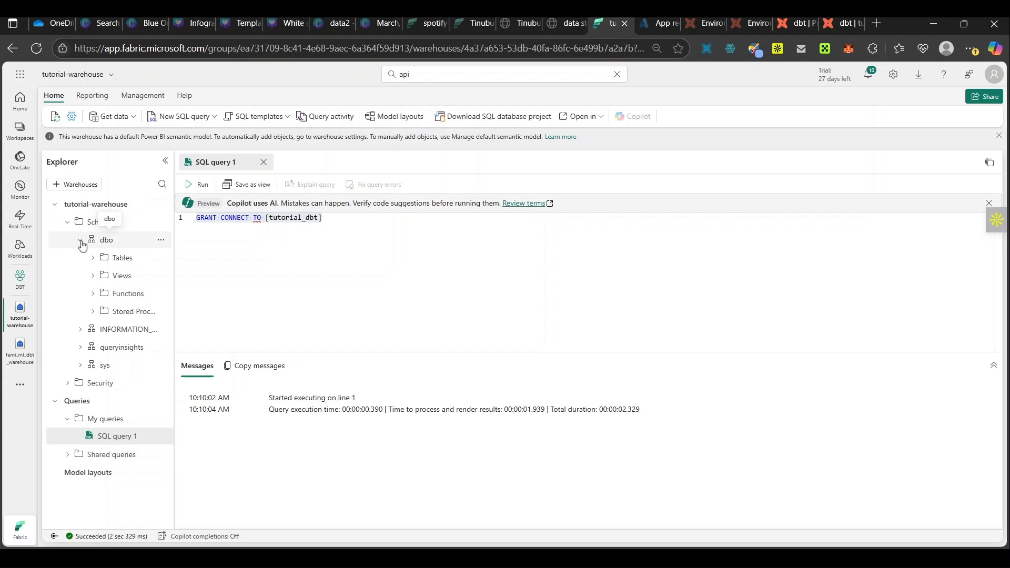
pyautogui.click(80, 242)
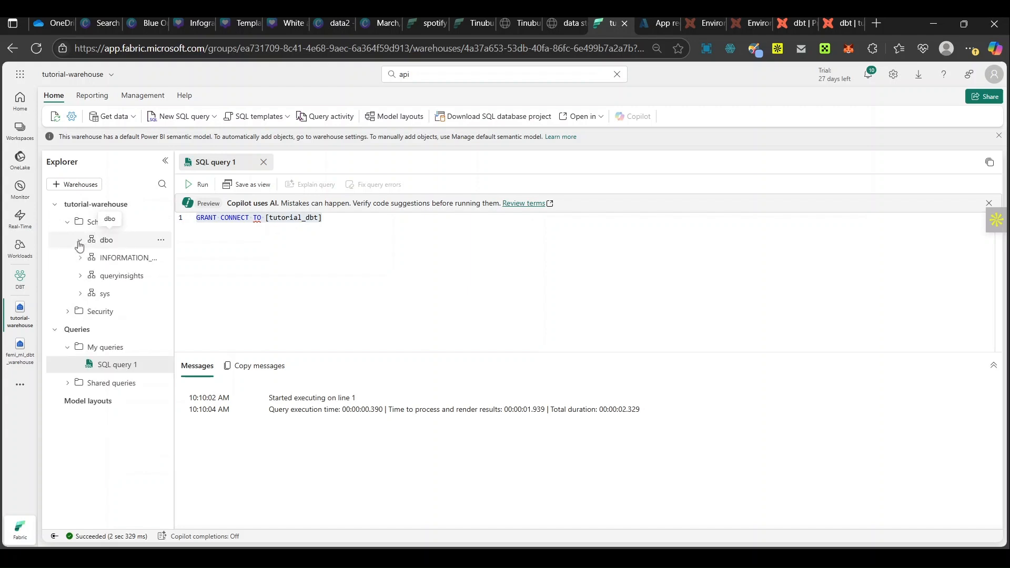
pyautogui.click(327, 217)
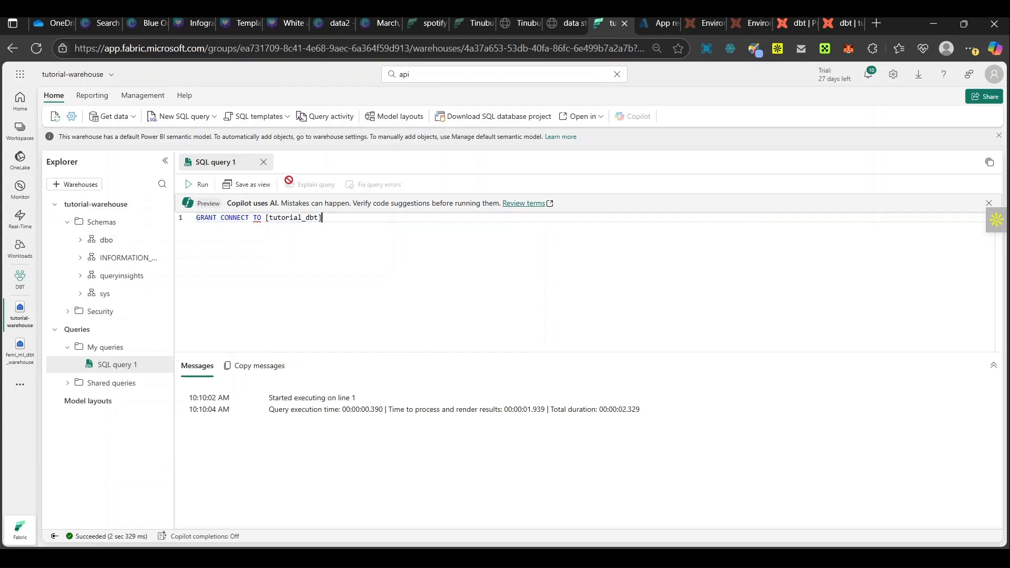
# Step: Paste the copied script into a new SQL query and run it to recreate tables including dbo.orders and load them from Parquet files
pyautogui.click(168, 120)
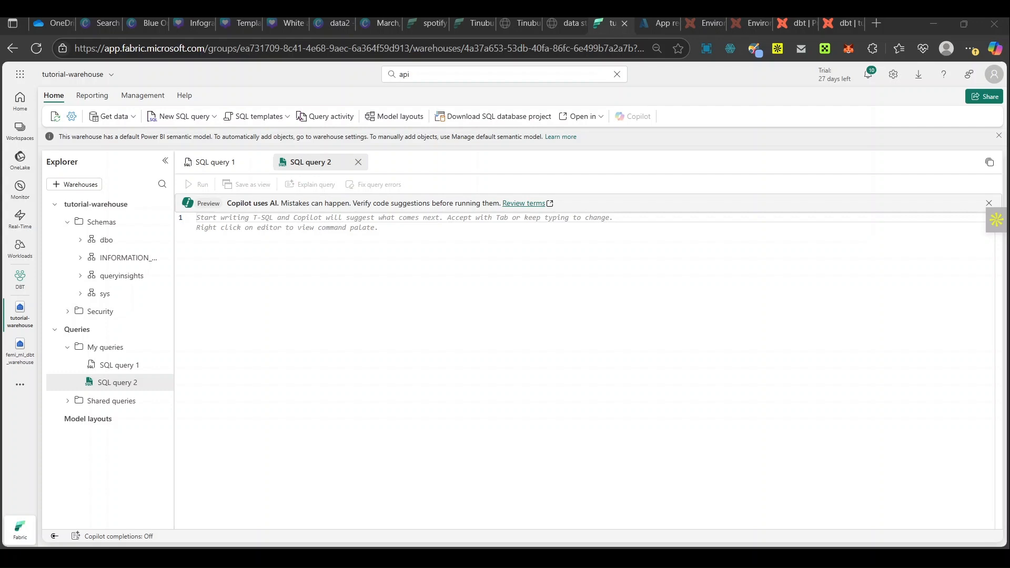
pyautogui.click(200, 224)
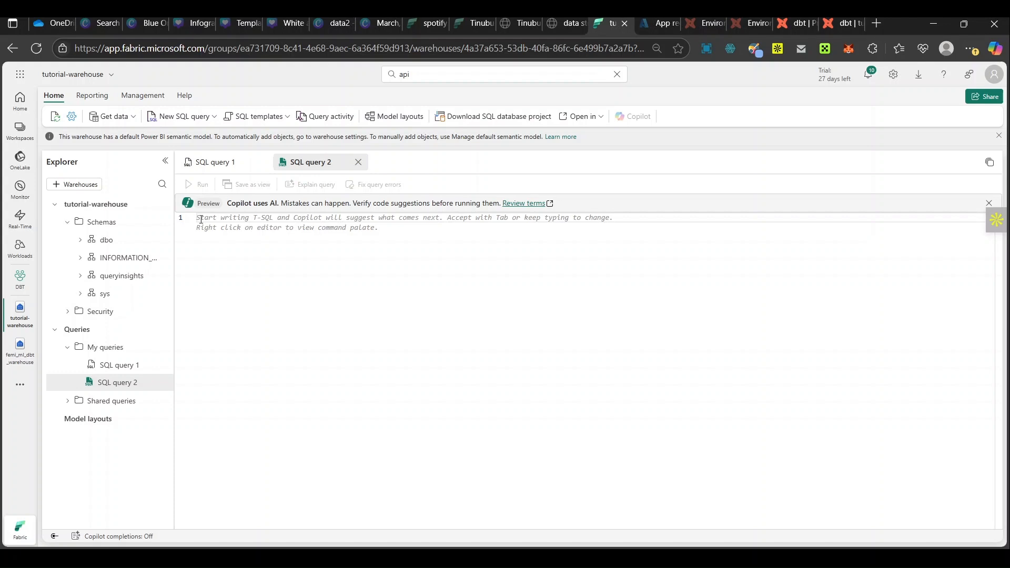
pyautogui.hotkey('ctrl', 'v')
pyautogui.click(196, 184)
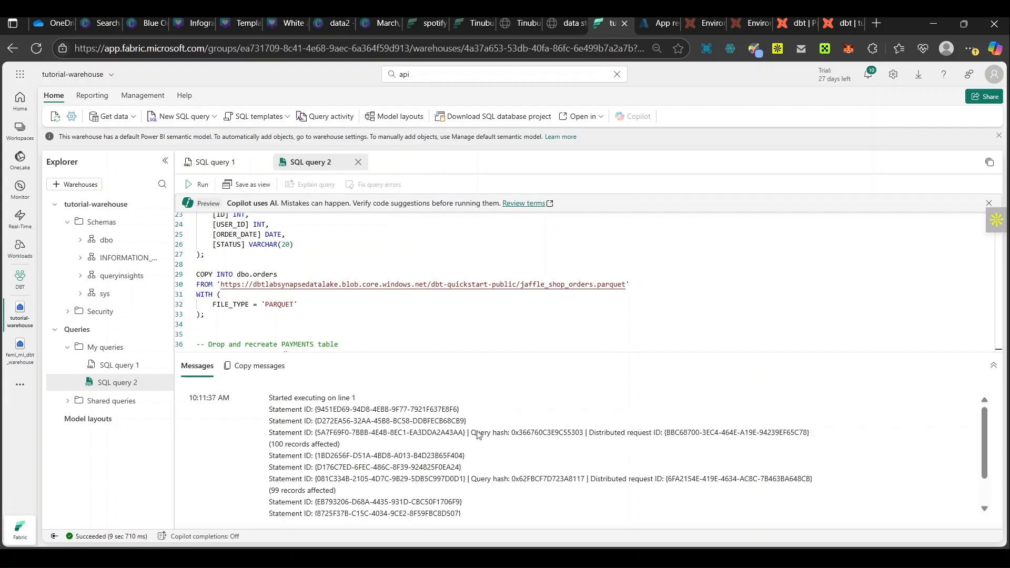
pyautogui.scroll(-1, 474, 442)
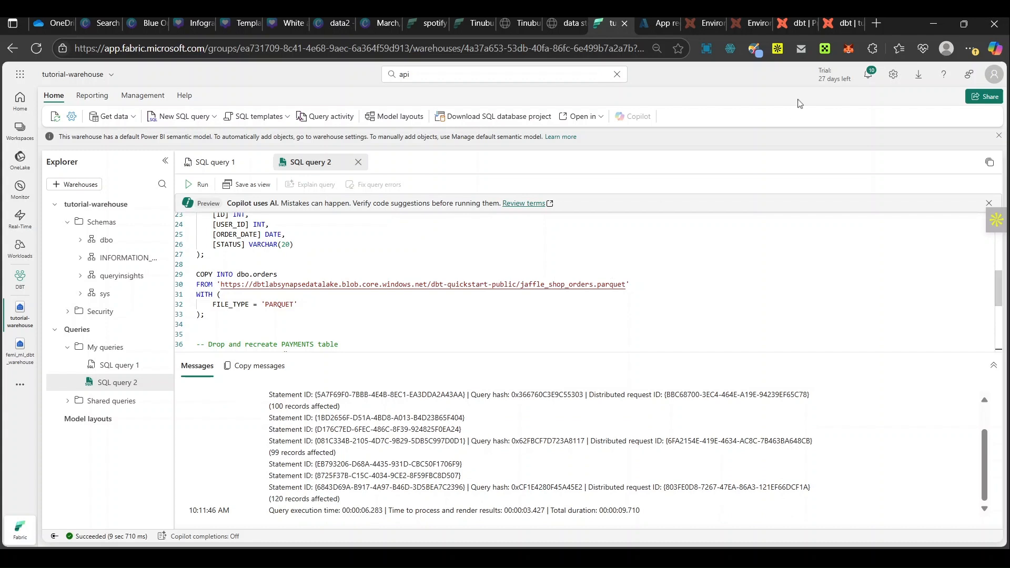
# Step: Return to the dbt project setup and set the development credentials' schema to dbo
pyautogui.click(847, 26)
pyautogui.click(531, 475)
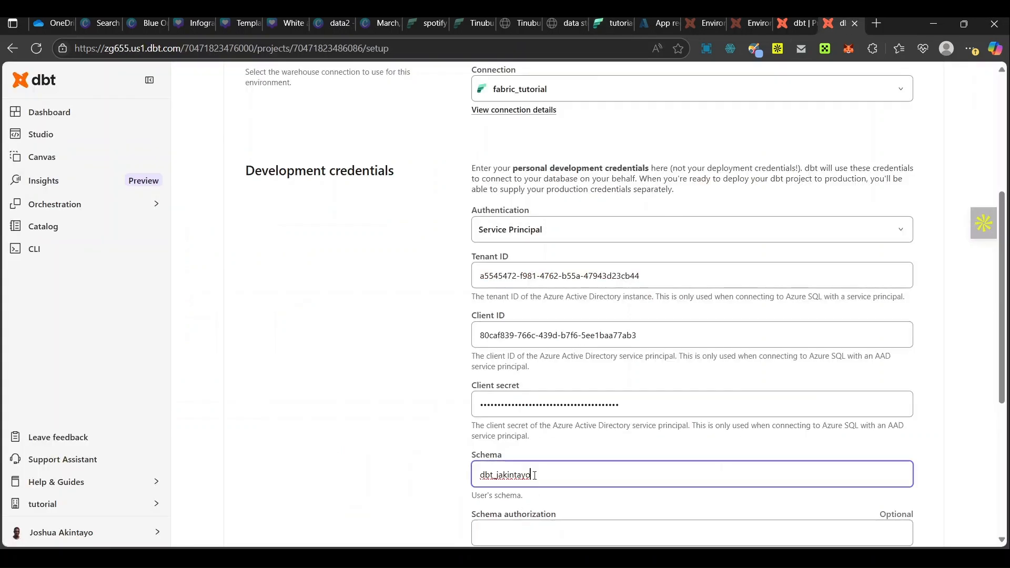
pyautogui.hotkey('ctrl', 'a')
pyautogui.write('dbo')
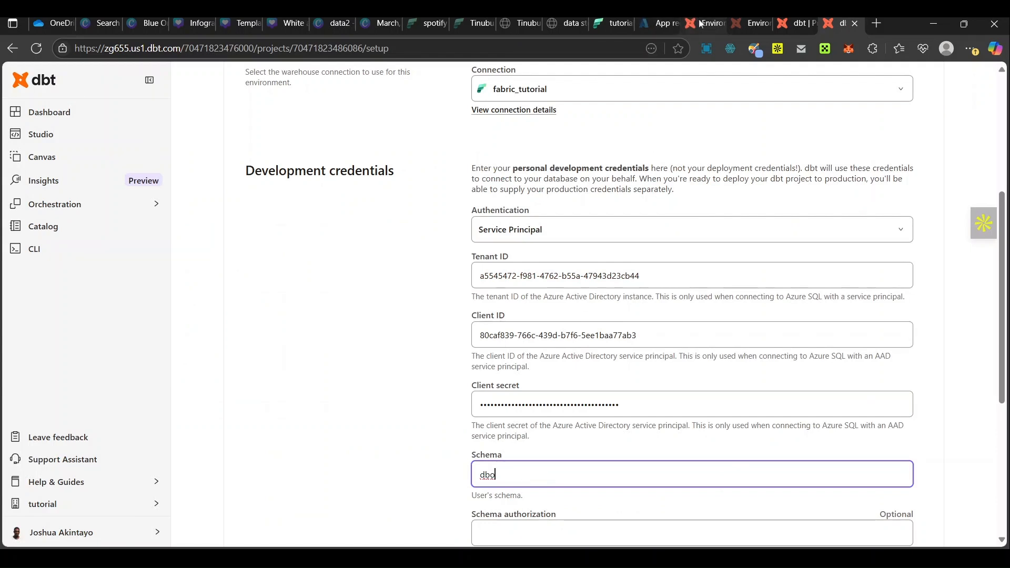
# Step: Switch to the Fabric warehouse and expand the dbo schema's Tables folder to check the loaded tables
pyautogui.click(608, 24)
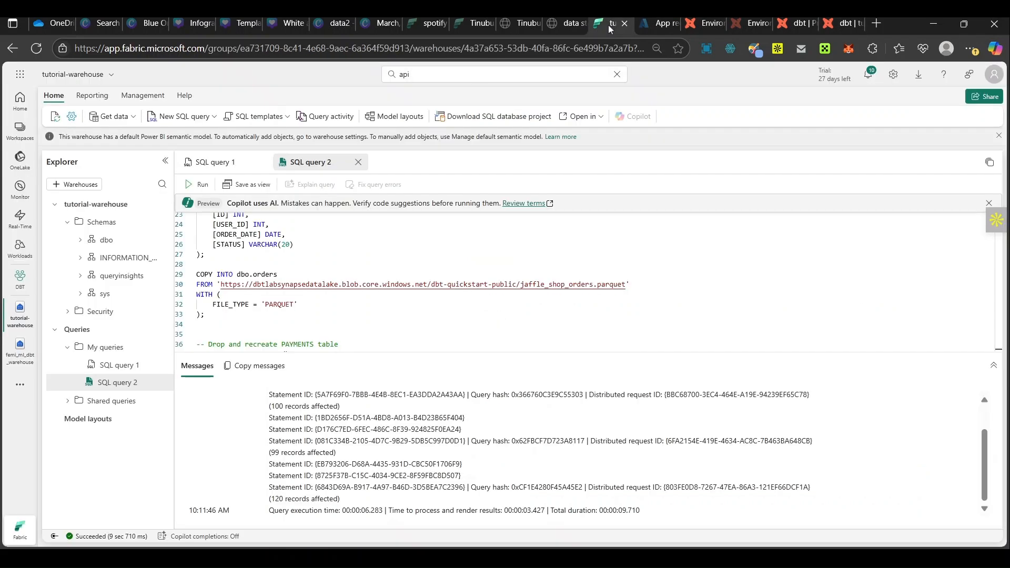
pyautogui.click(79, 241)
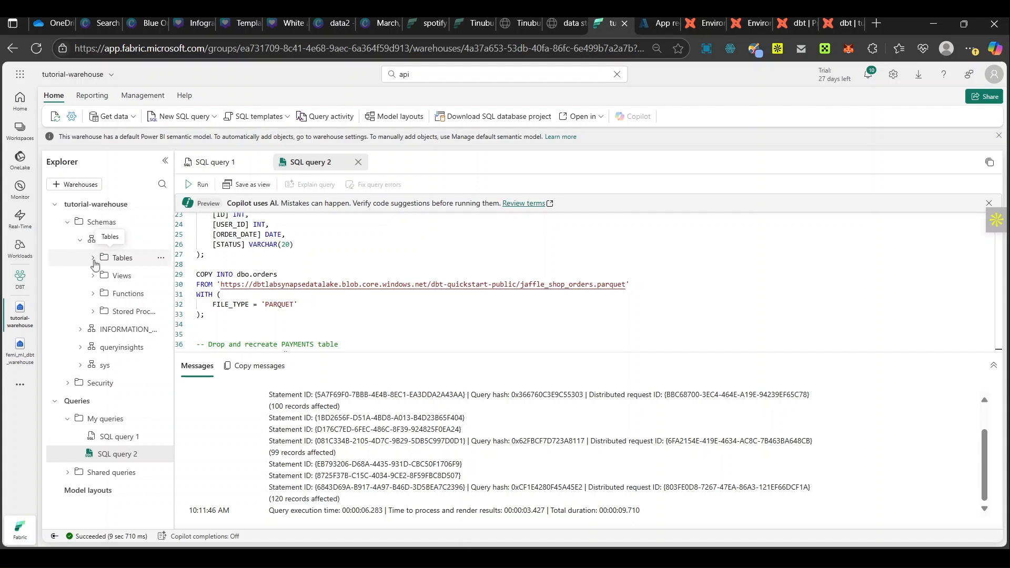
pyautogui.click(93, 258)
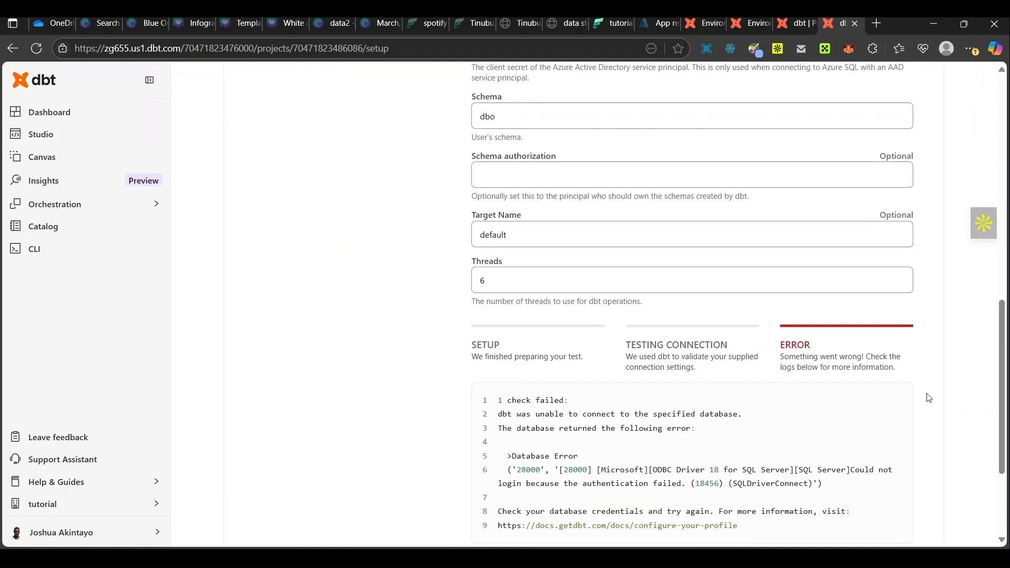
# Step: In the dbt project setup, test the Fabric connection with the development credentials and save the development environment
pyautogui.scroll(-3, 928, 397)
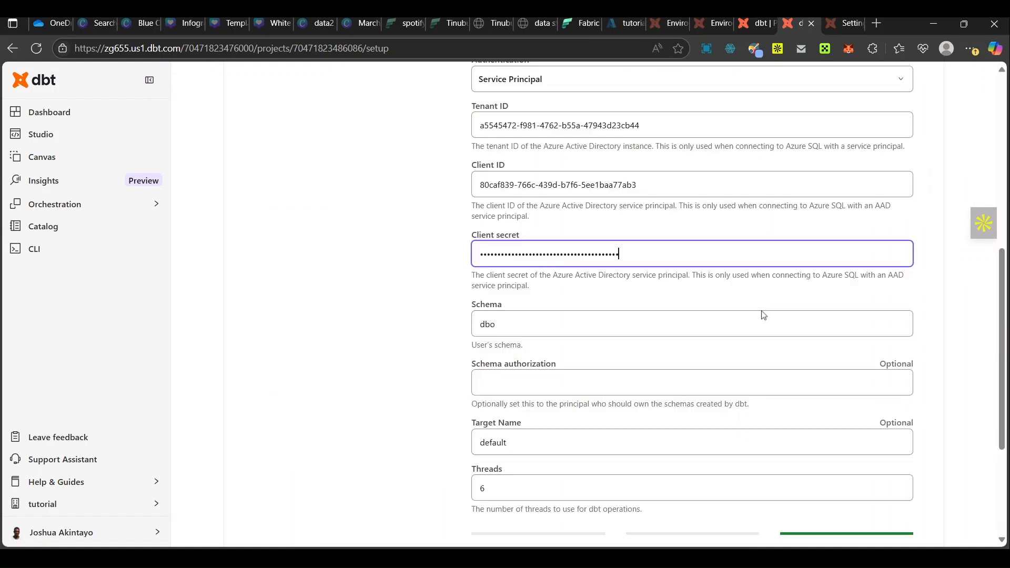
pyautogui.scroll(-3, 744, 281)
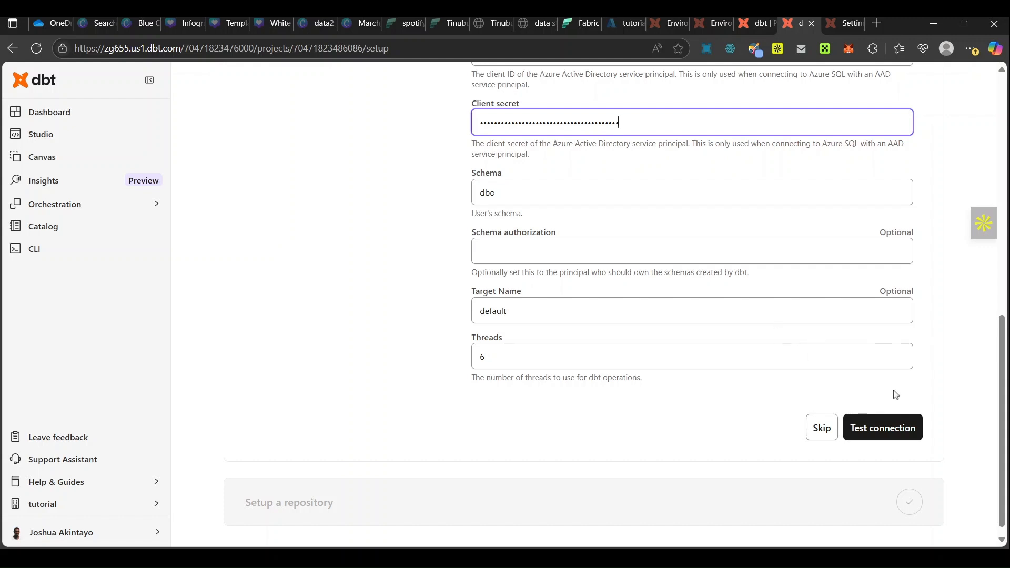
pyautogui.scroll(-1, 896, 394)
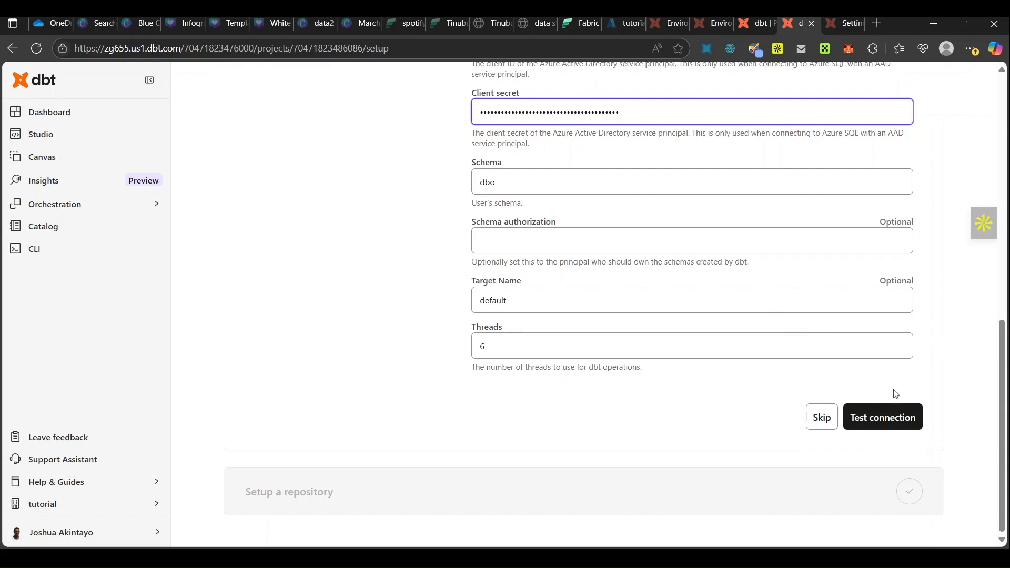
pyautogui.click(874, 423)
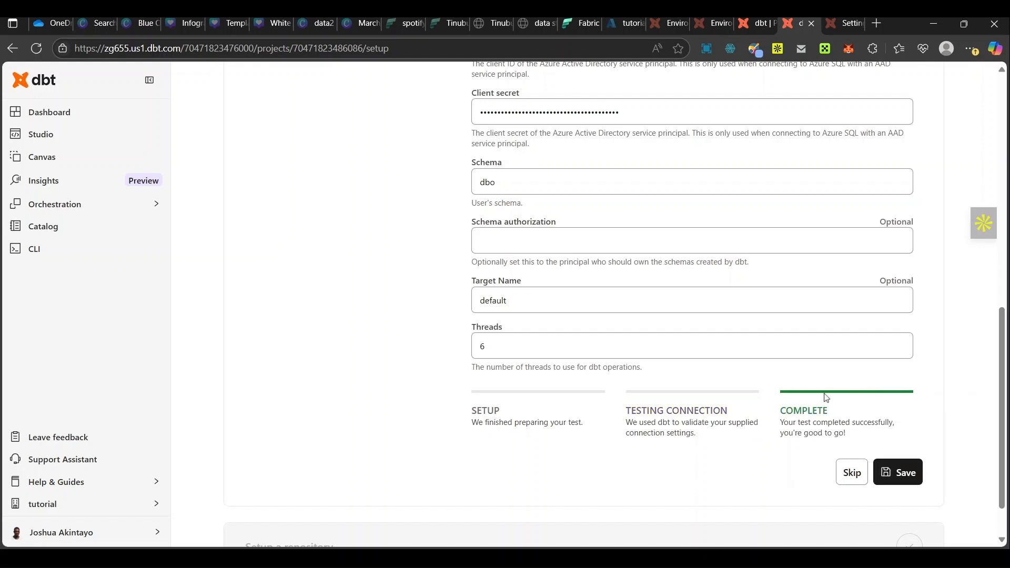
pyautogui.click(897, 469)
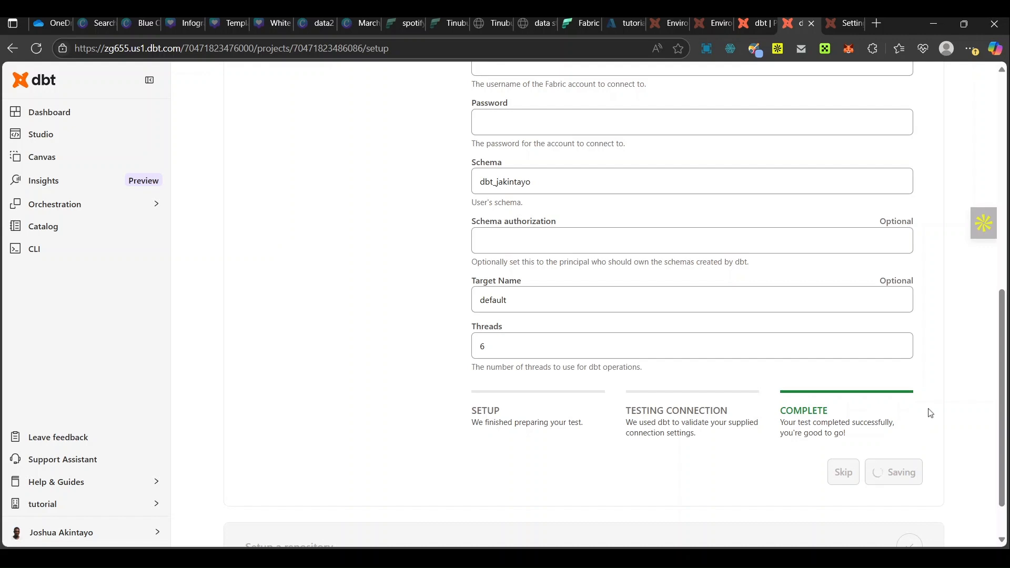
pyautogui.scroll(-1, 928, 413)
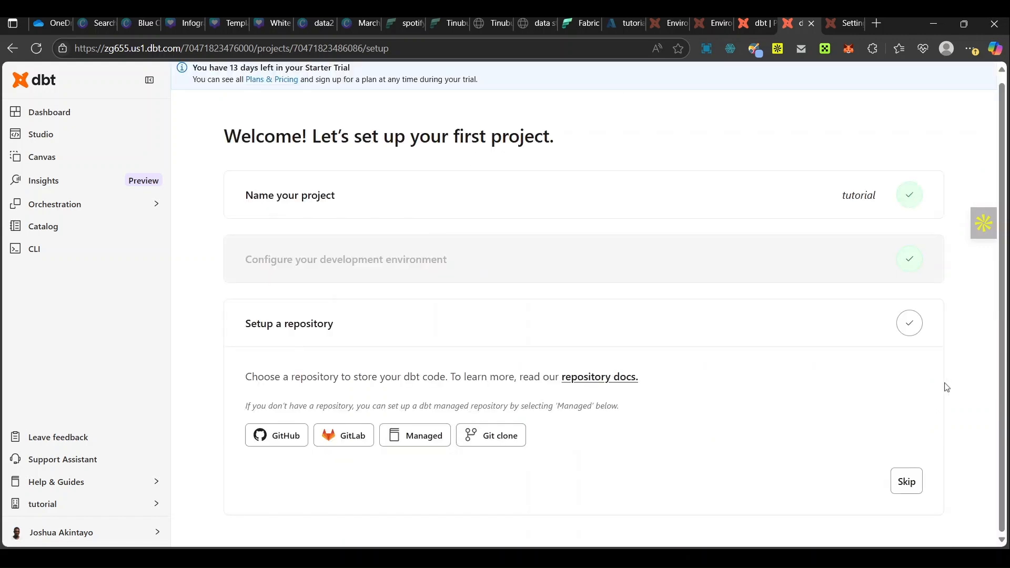